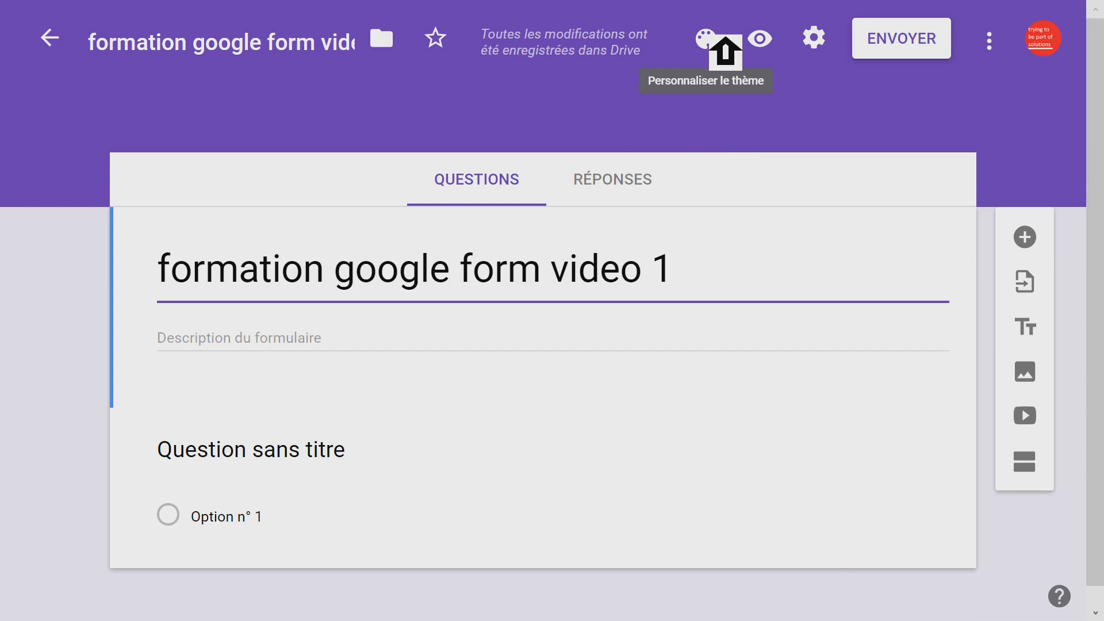
- Set the form's theme colour to green and its background to the darkest of the offered green shades
click(726, 35)
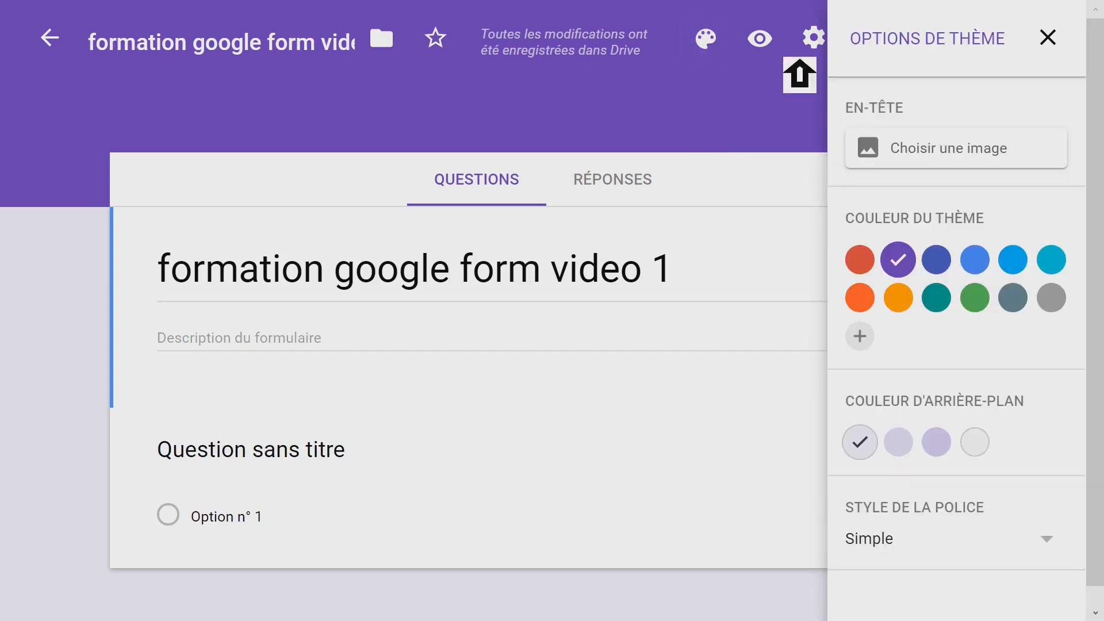
click(982, 296)
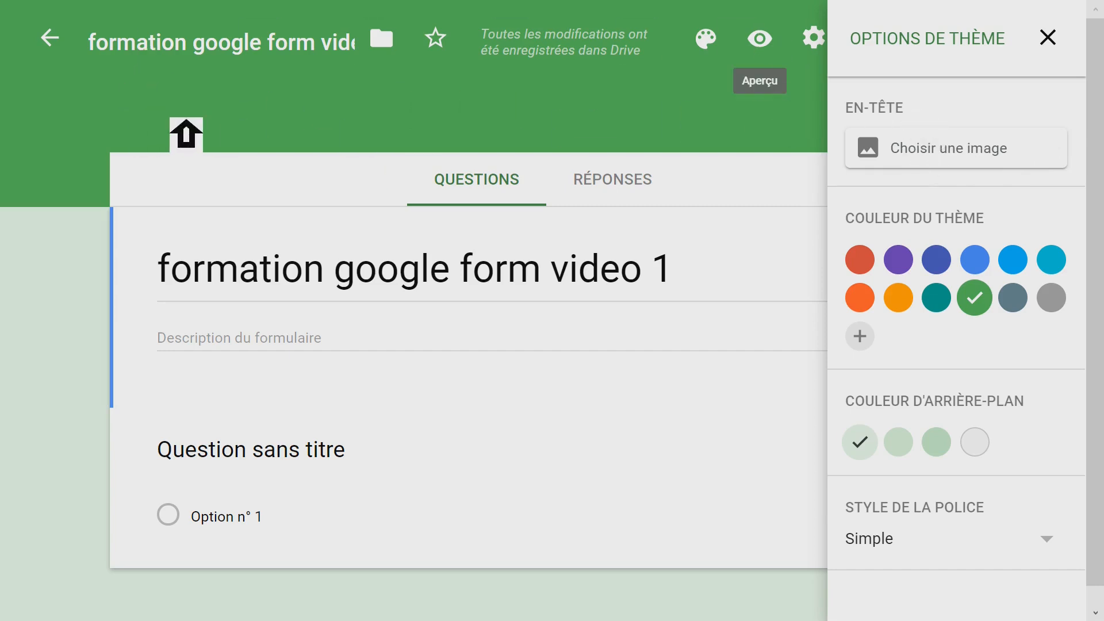
scroll(1098, 193, down, 1)
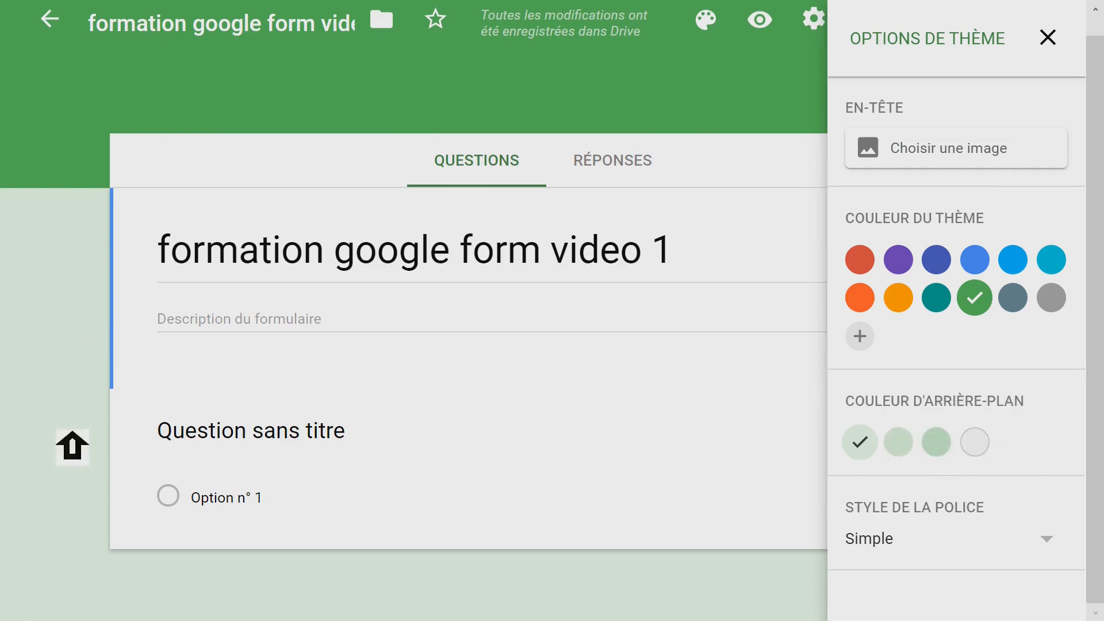
click(988, 442)
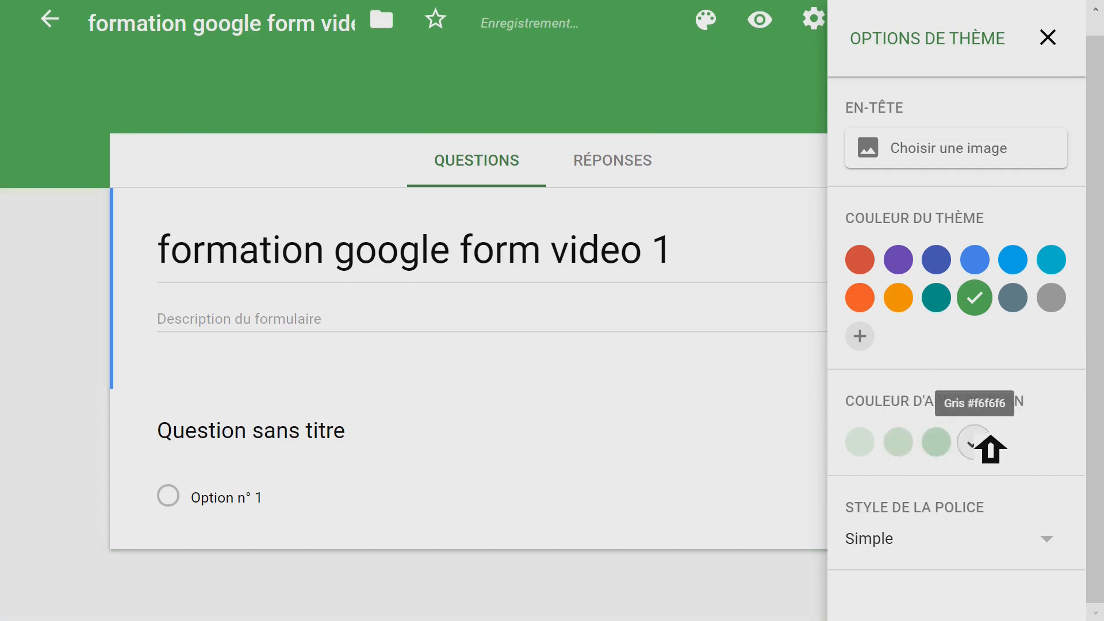
click(953, 444)
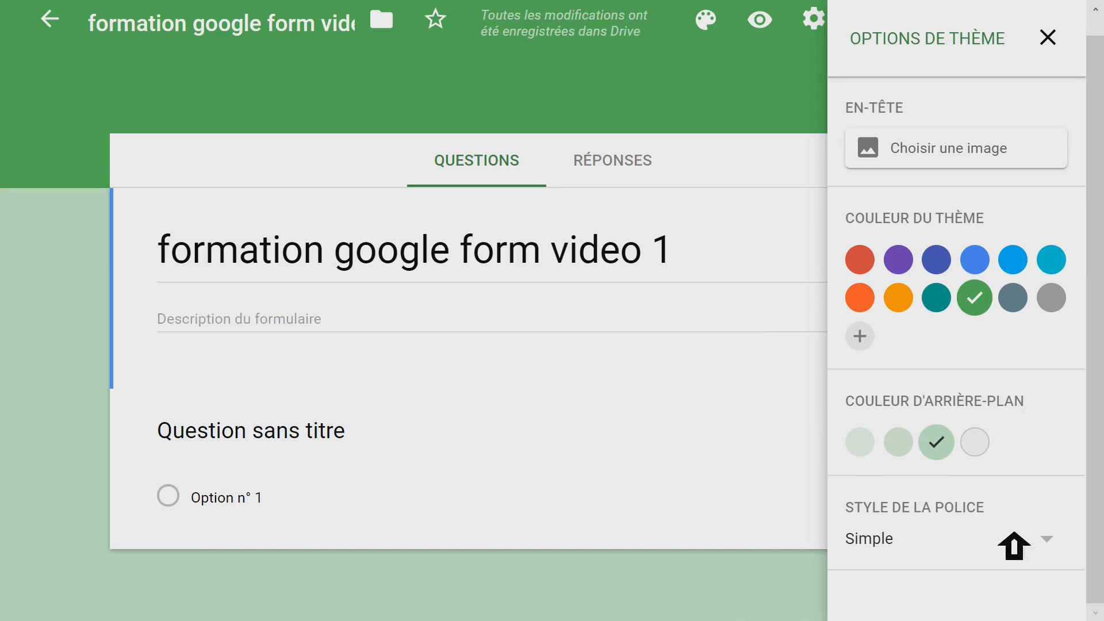
- Try the Formel font style on the form and return it to Simple
click(1068, 539)
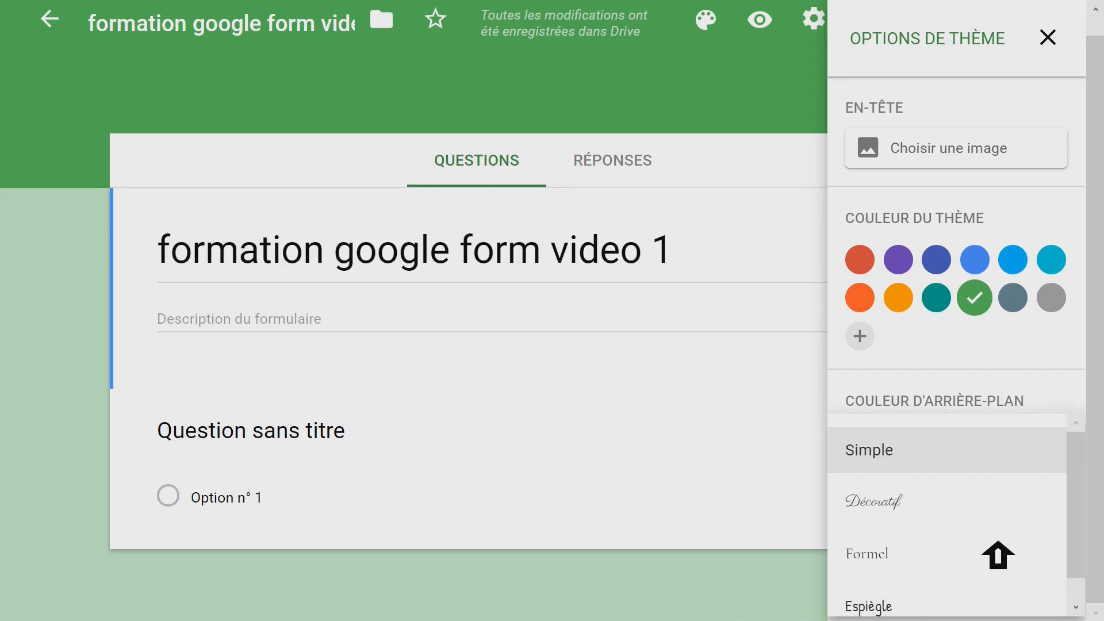
click(944, 552)
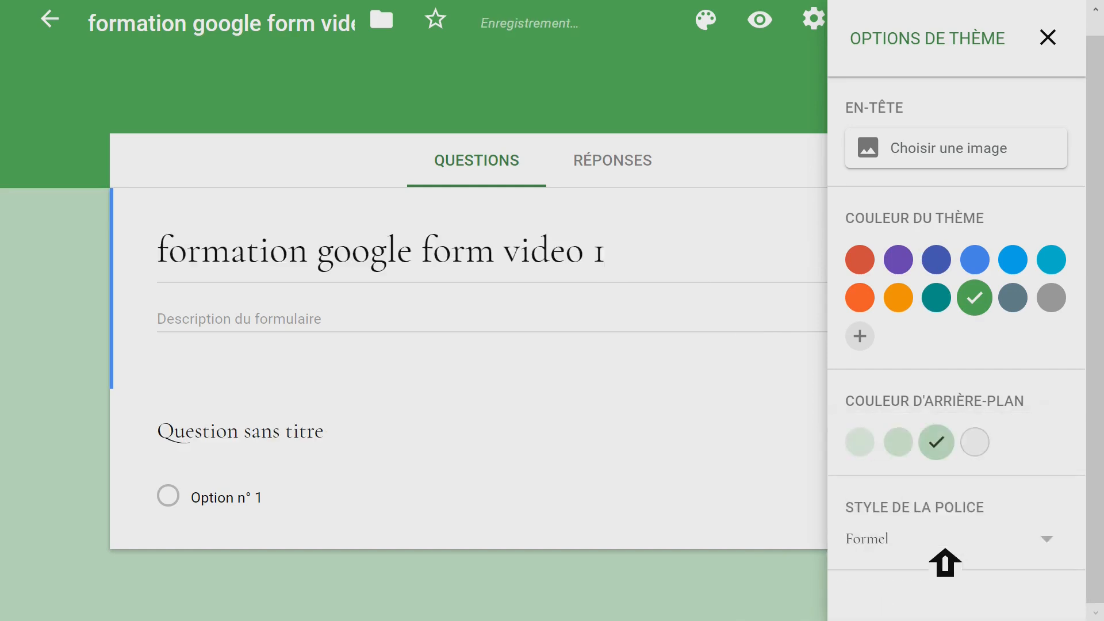
click(997, 537)
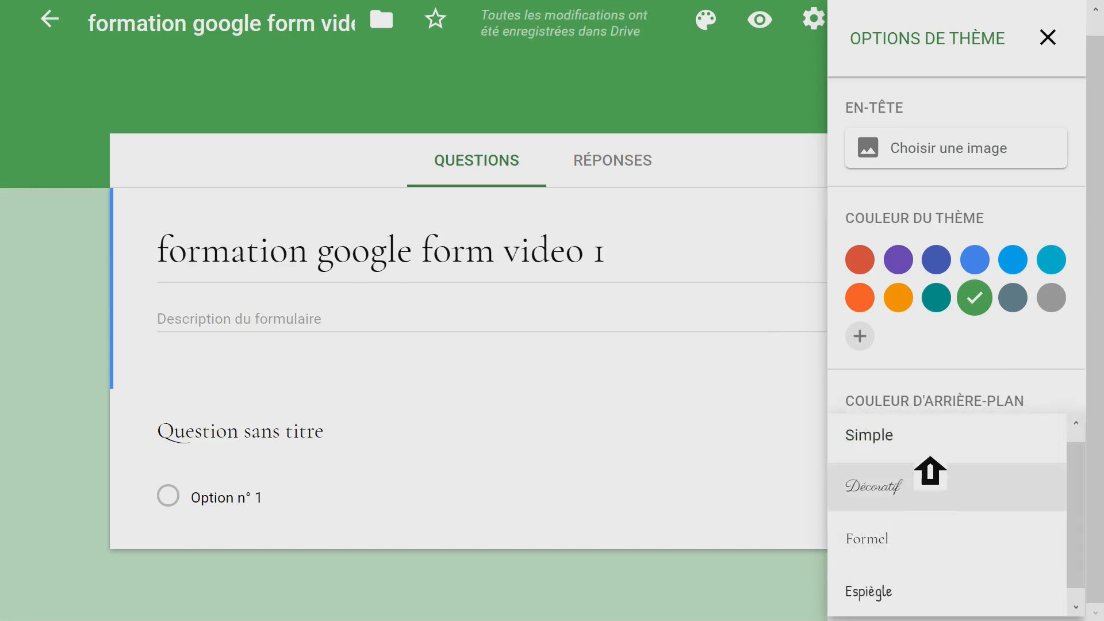
click(908, 449)
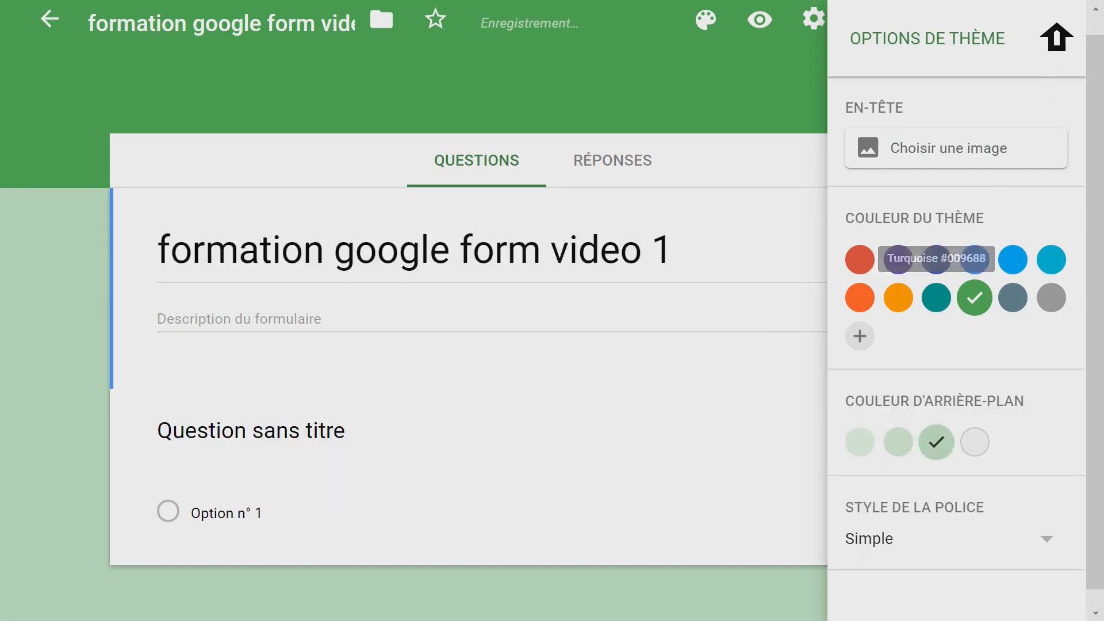
- Close the theme options and title the first question "q1: votre nom et prénom SVP"
click(1063, 39)
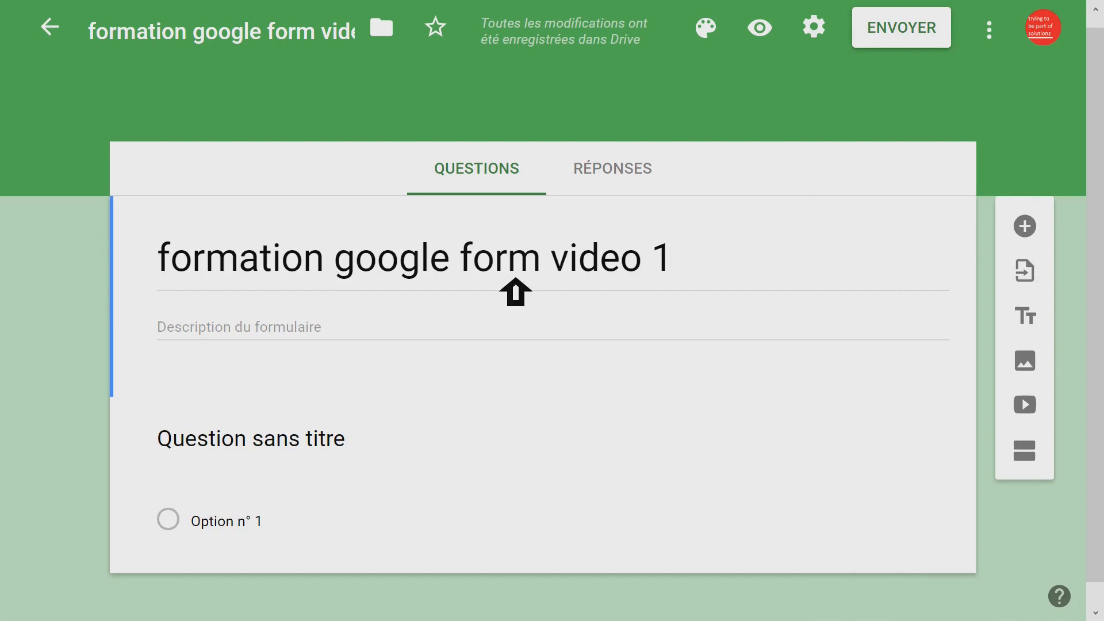
click(492, 271)
click(508, 264)
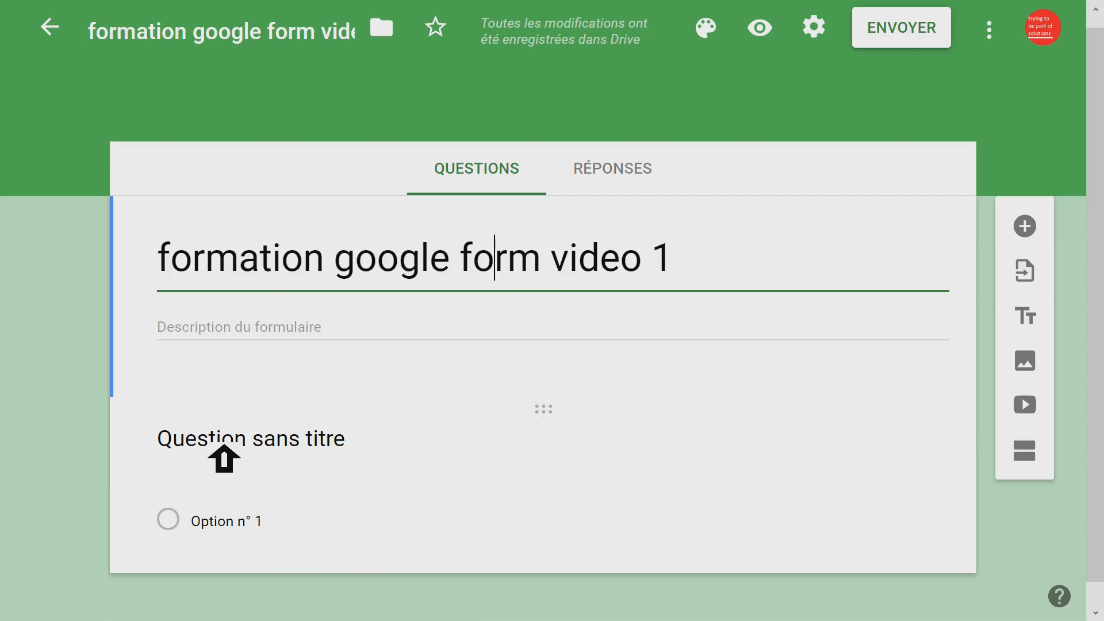
click(223, 447)
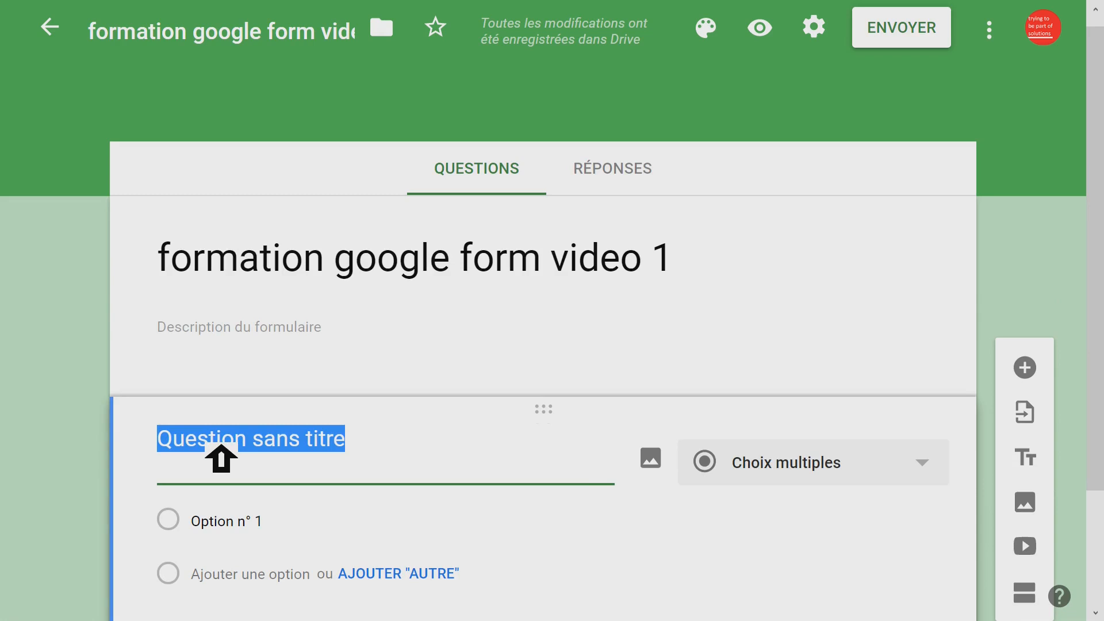
text(q1: v)
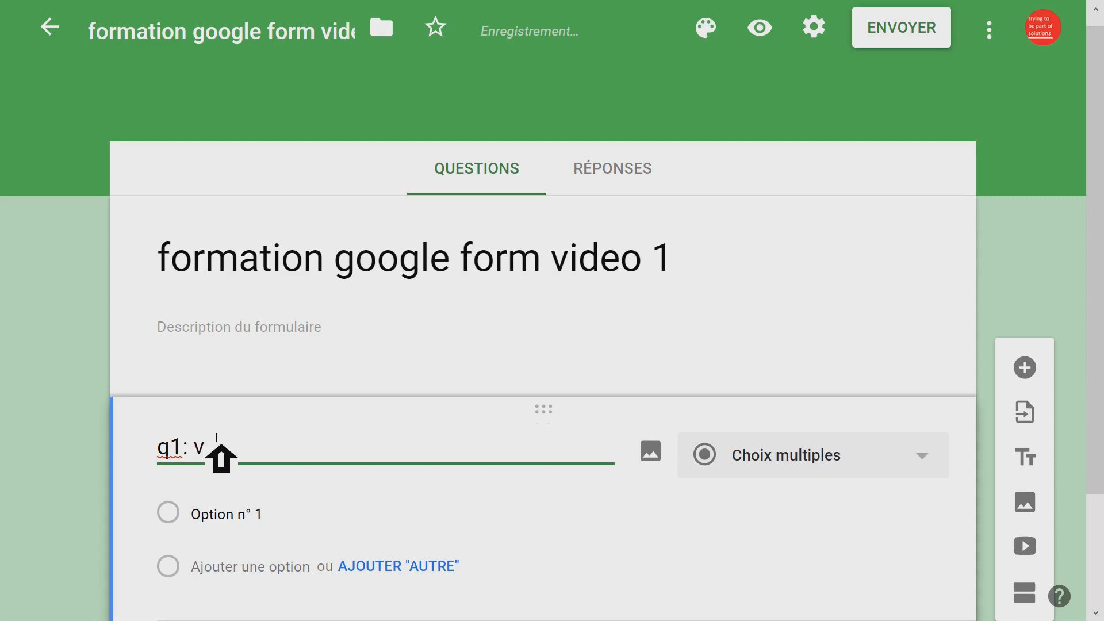
text(otre nom et prénom SVP)
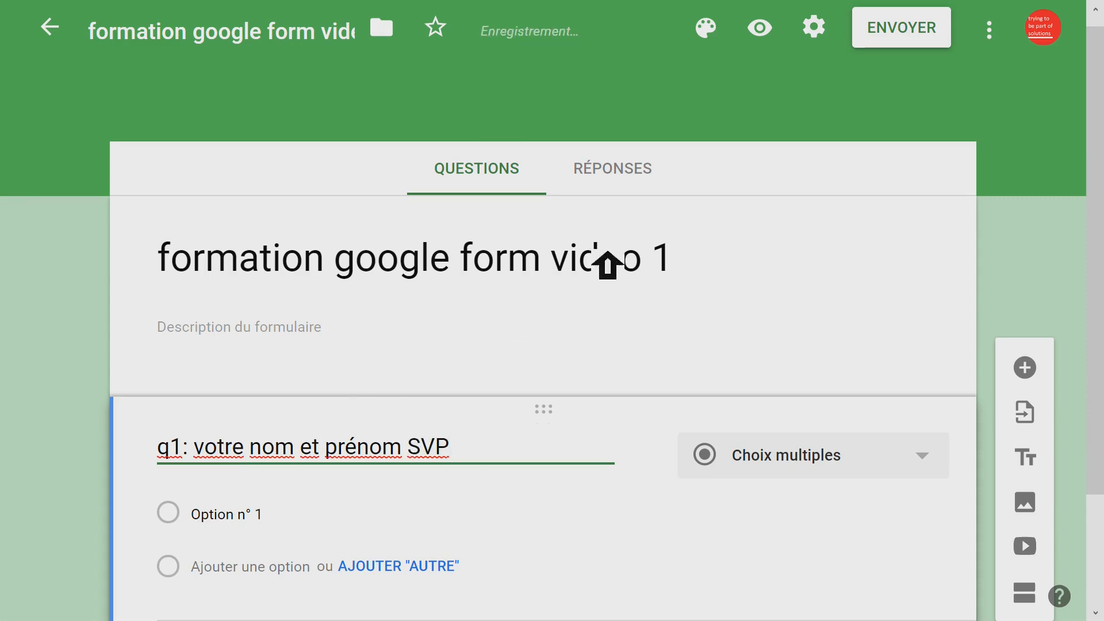
- Try making question q1 mandatory and switch the requirement back off
scroll(728, 274, down, 2)
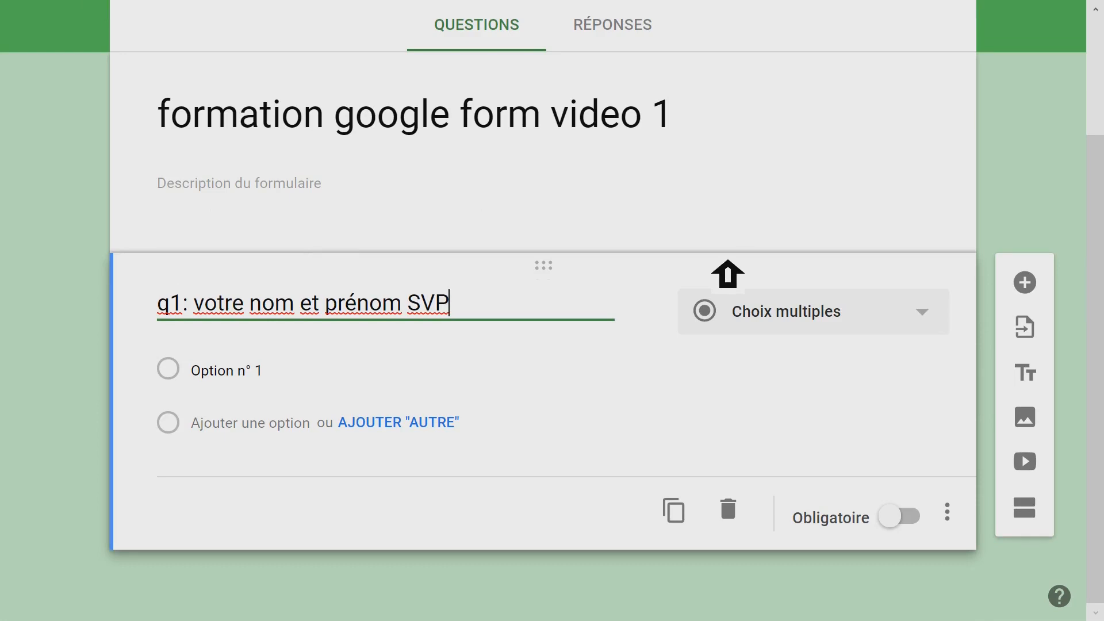
click(909, 518)
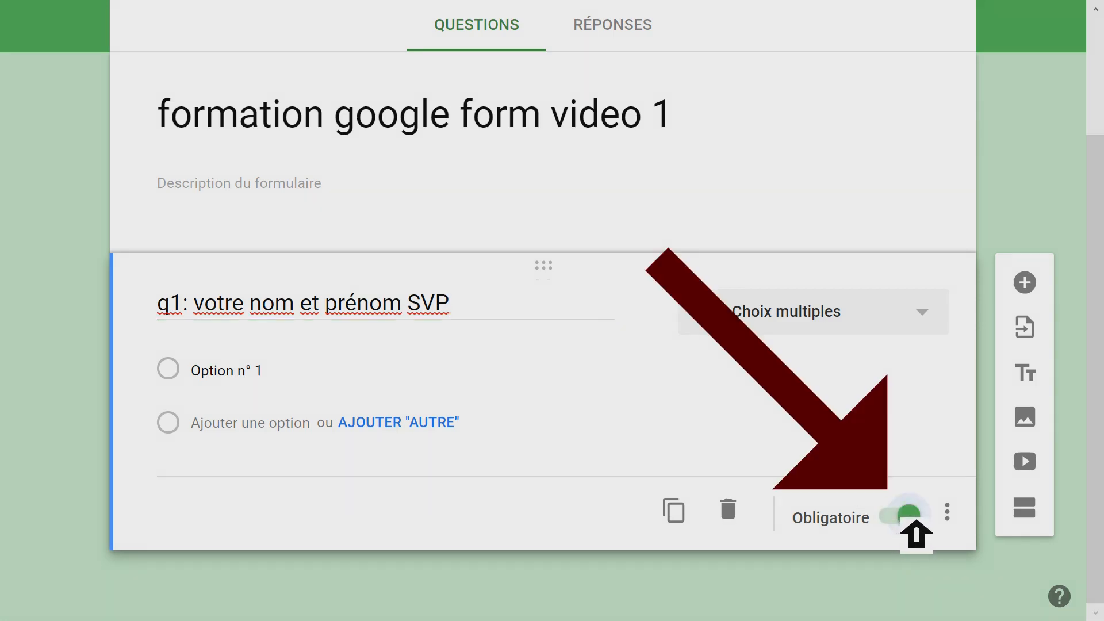
click(913, 518)
click(913, 517)
click(914, 517)
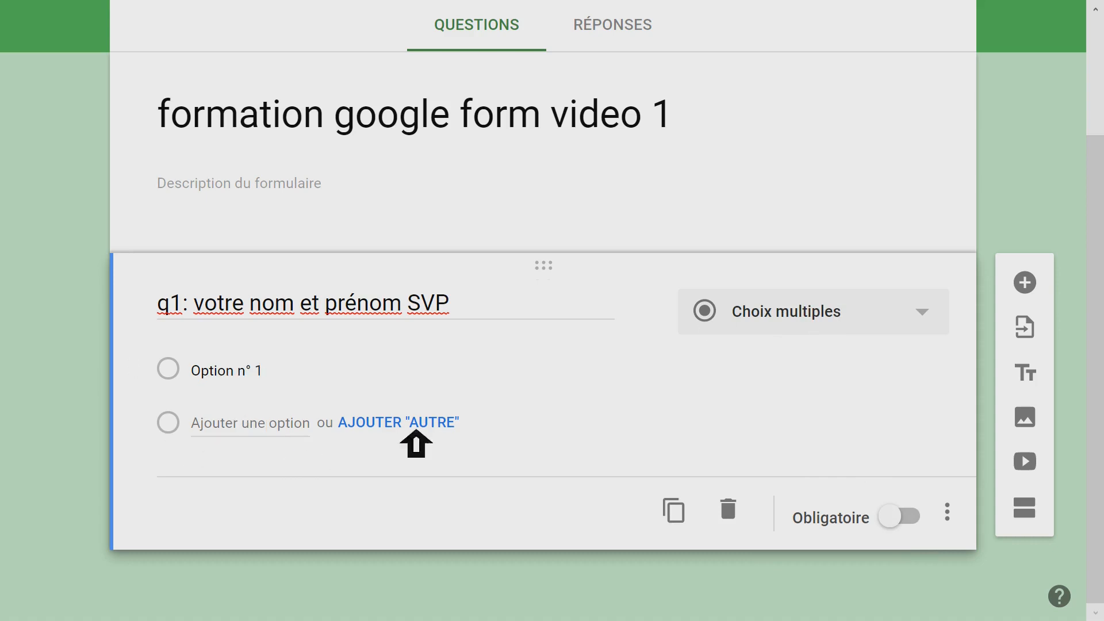
- Change the answer type of question q1 to Réponse courte
click(923, 315)
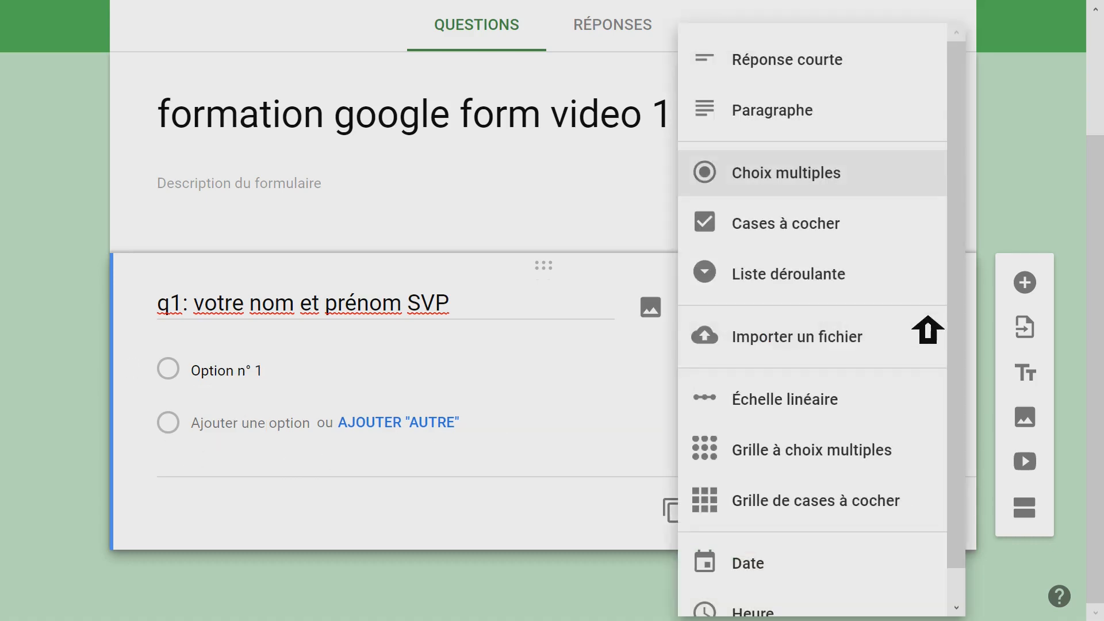
click(806, 65)
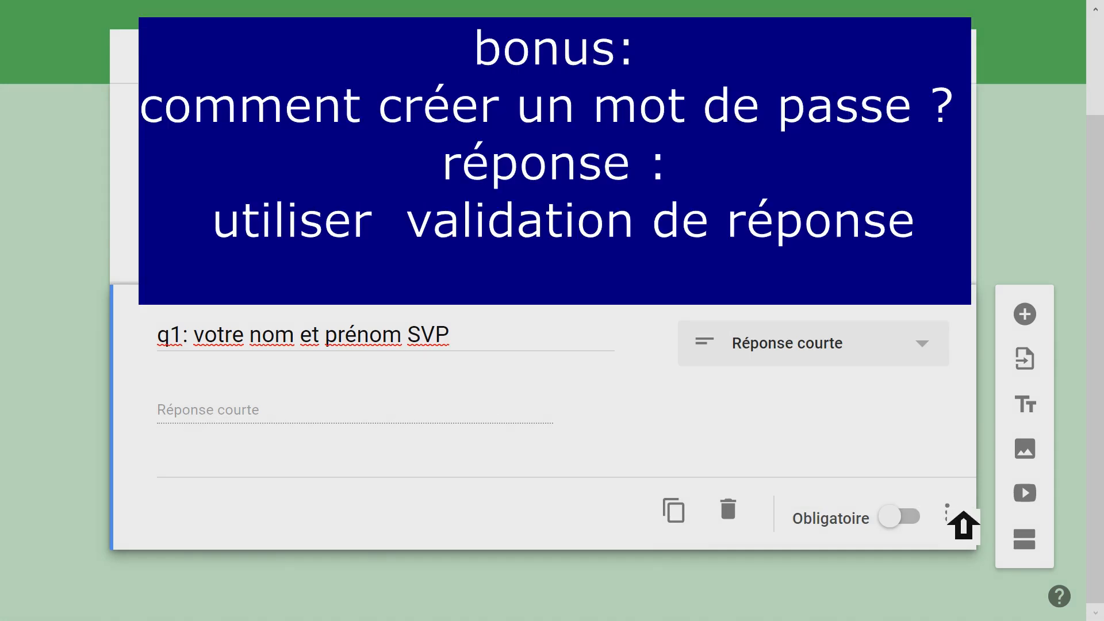
- Try adding response validation of type Texte to question q1 and remove the rule
click(947, 512)
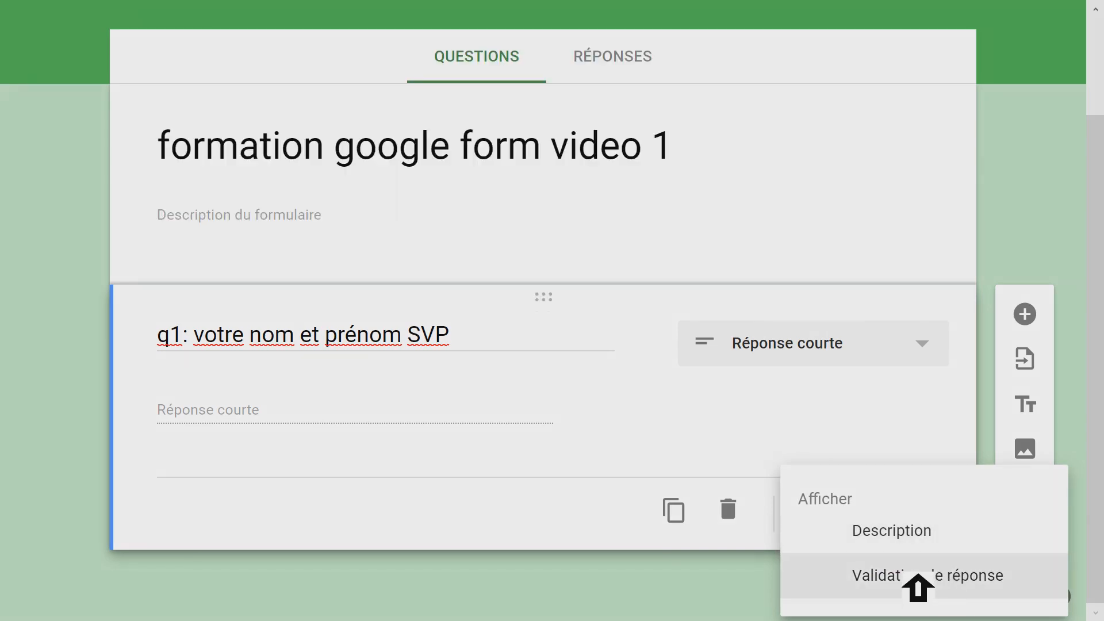
click(914, 576)
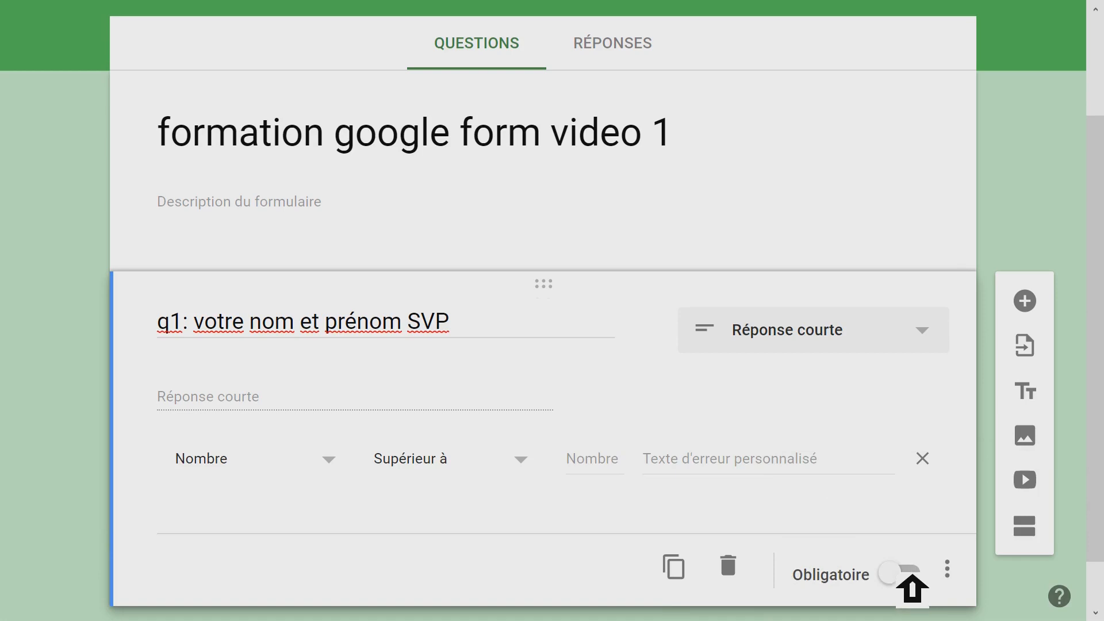
click(343, 458)
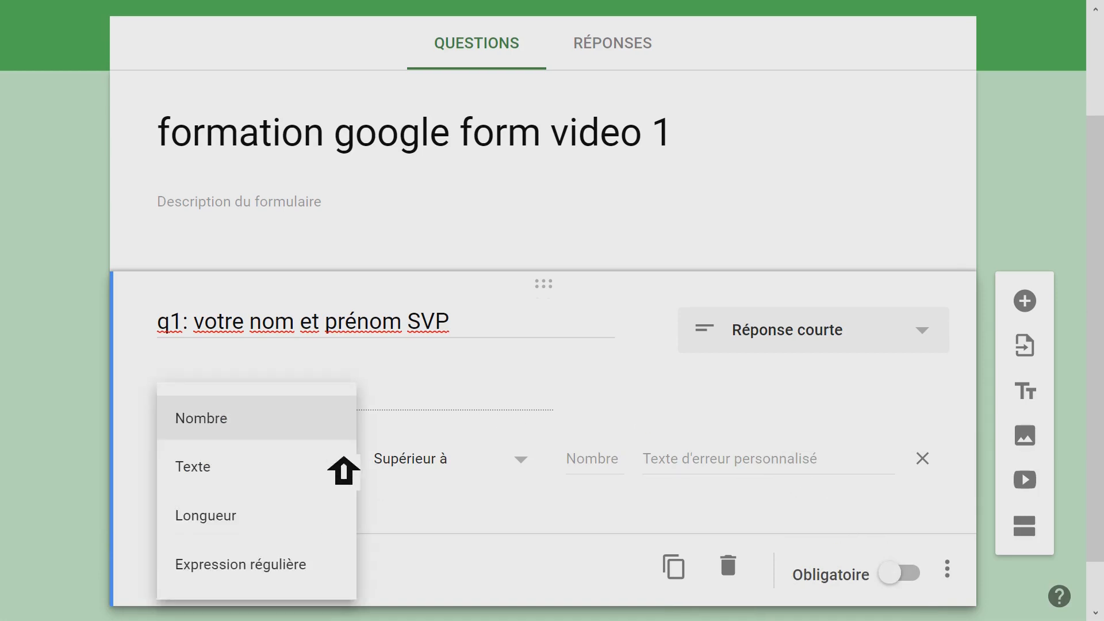
click(230, 466)
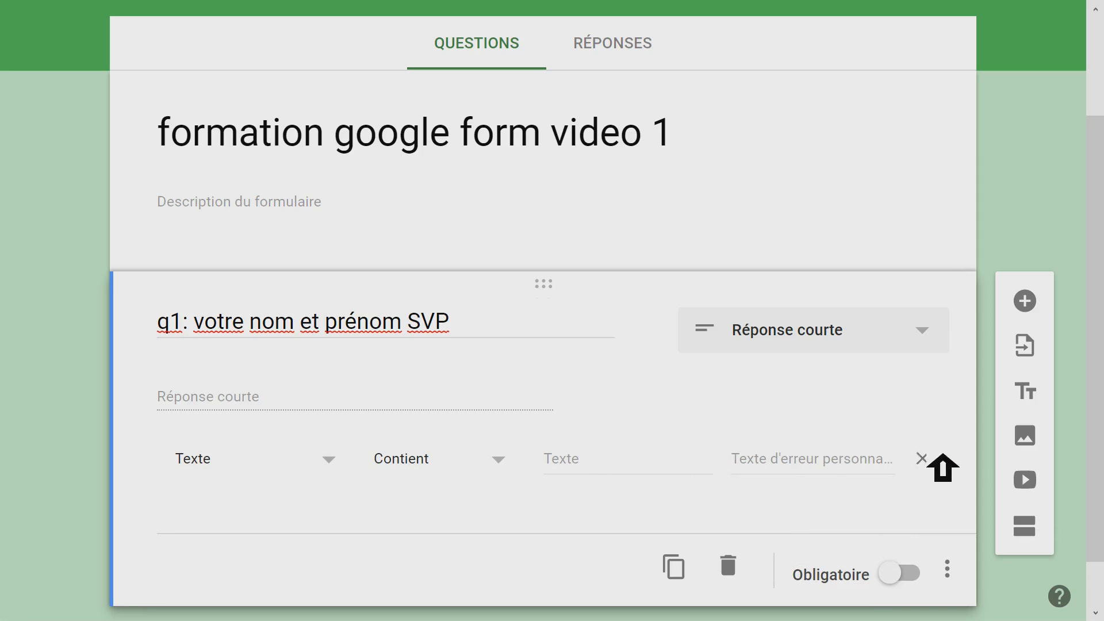
click(922, 458)
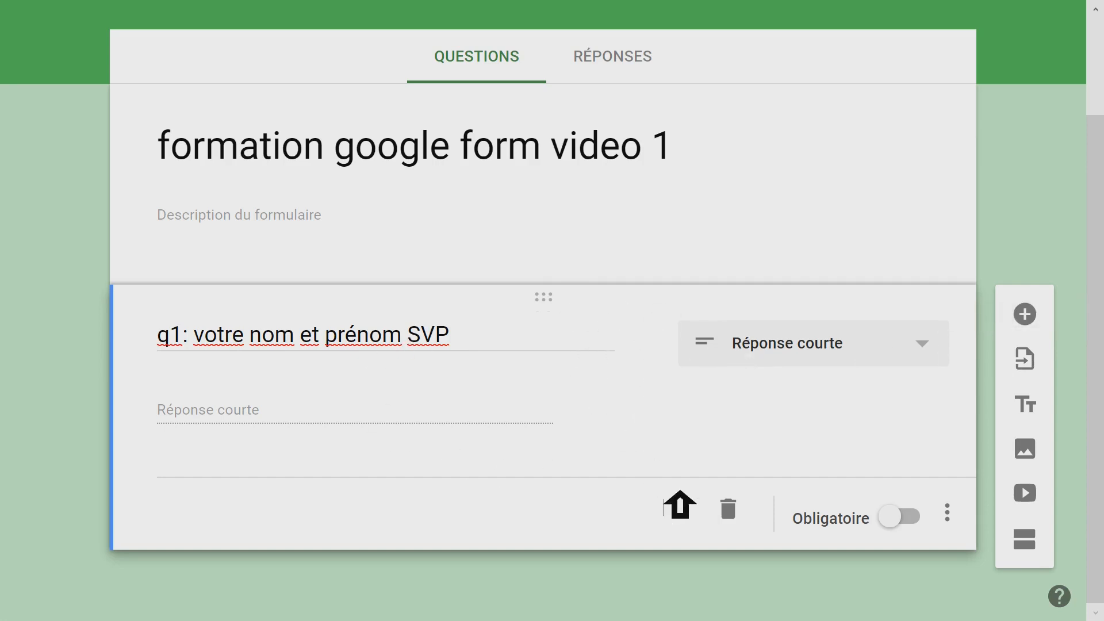
- Duplicate question q1 and renumber the copy as q2
click(674, 509)
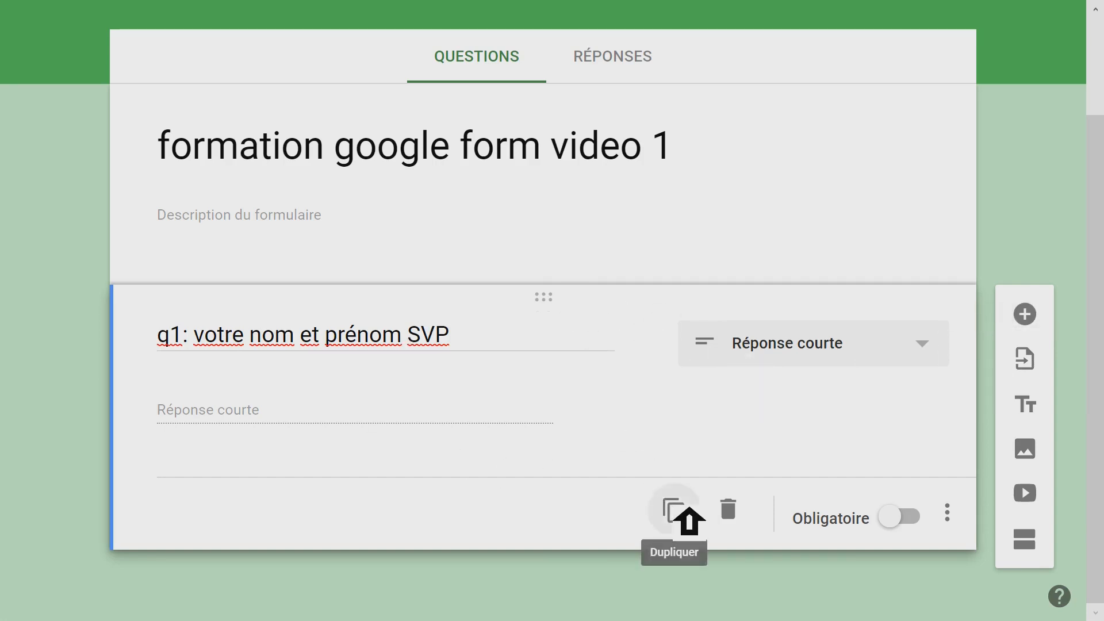
click(188, 499)
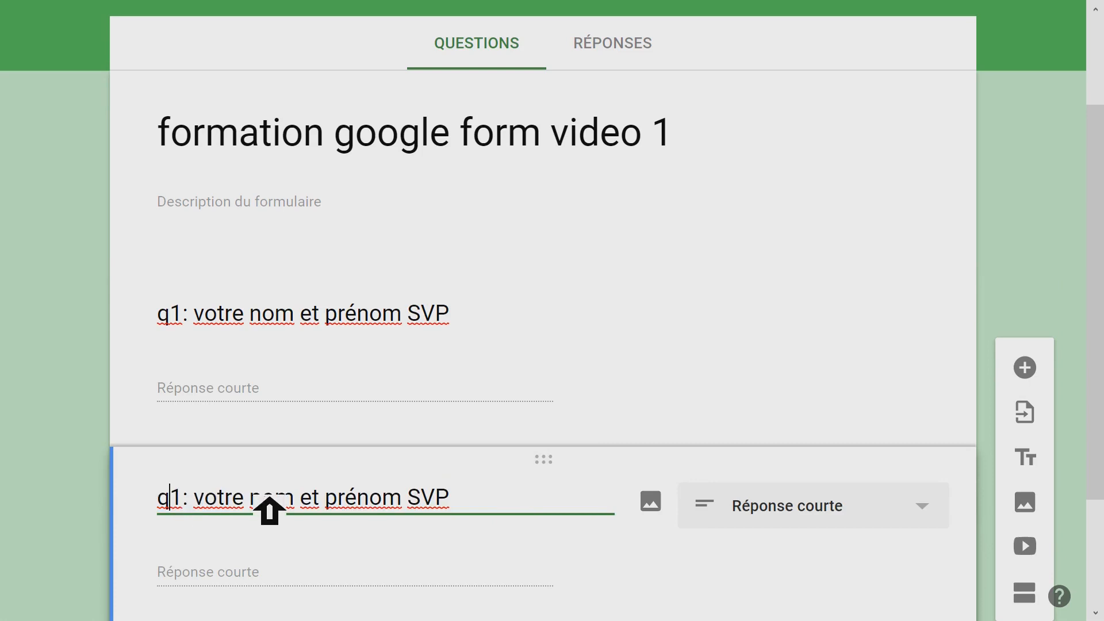
text(2)
key(Delete)
- Replace the wording after "q2:" in the duplicated question with "avez vous déjà utiliser gogole forms?"
click(215, 504)
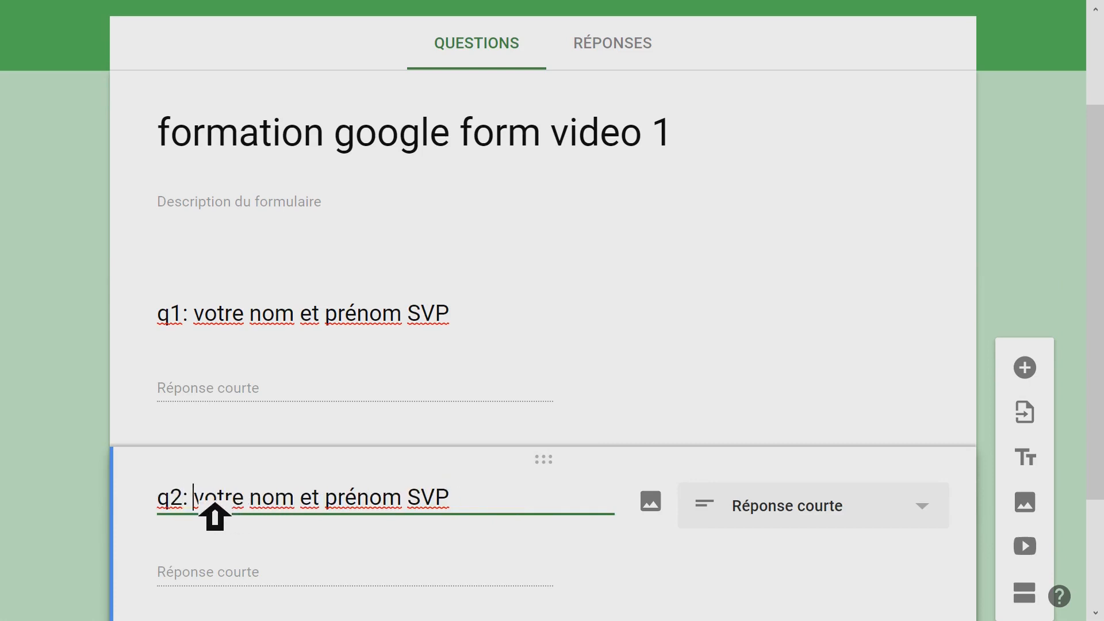
drag(214, 503, 525, 497)
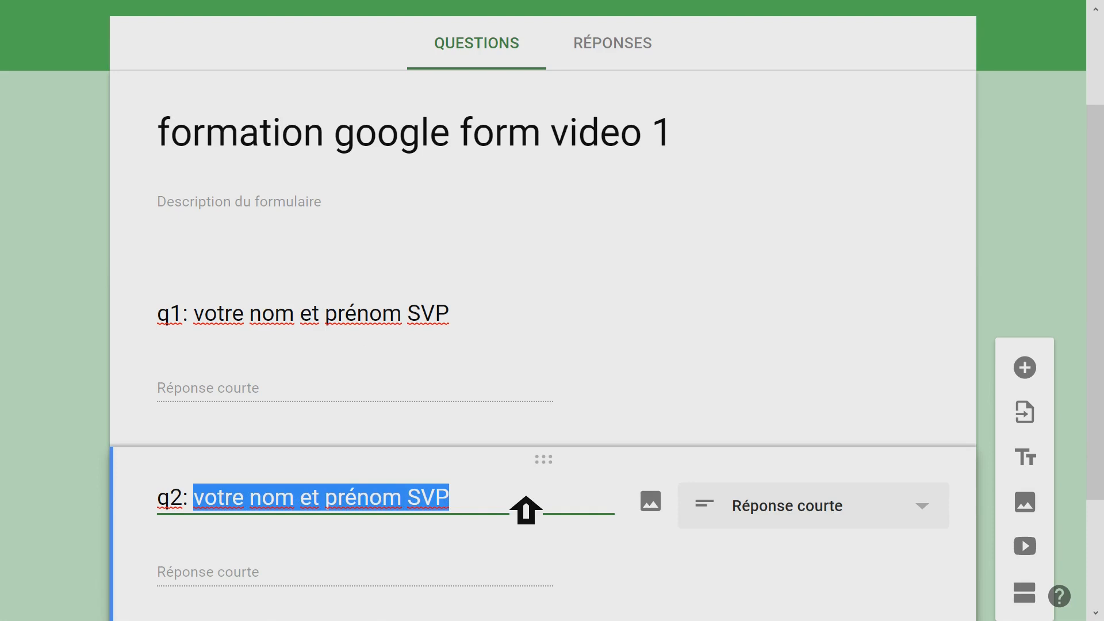
text(avez vous )
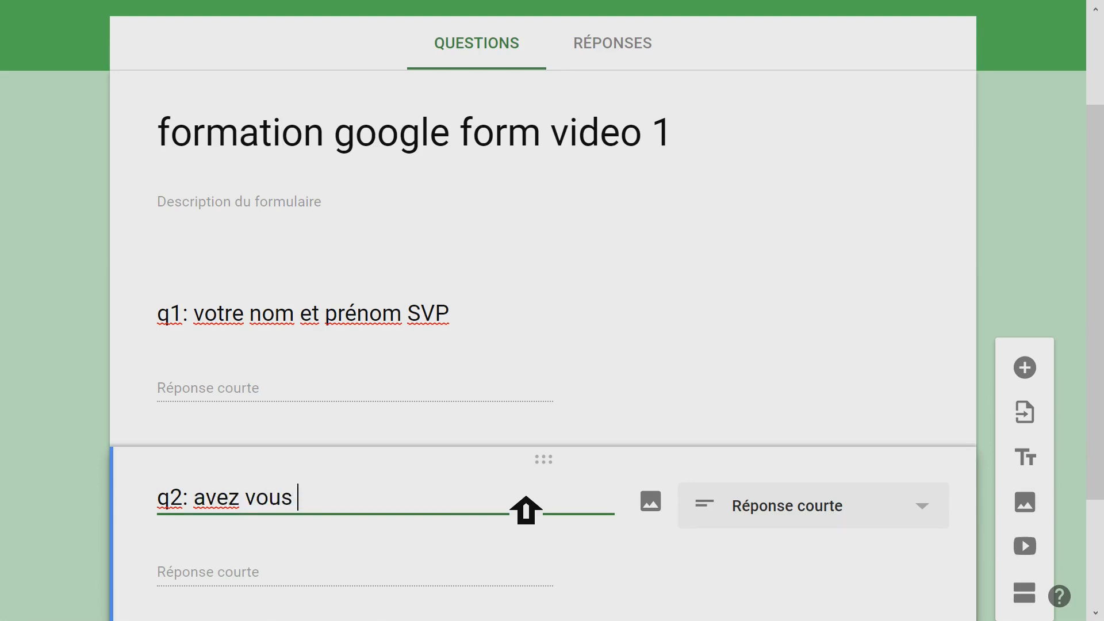
text(déjà utiliser gogole forms)
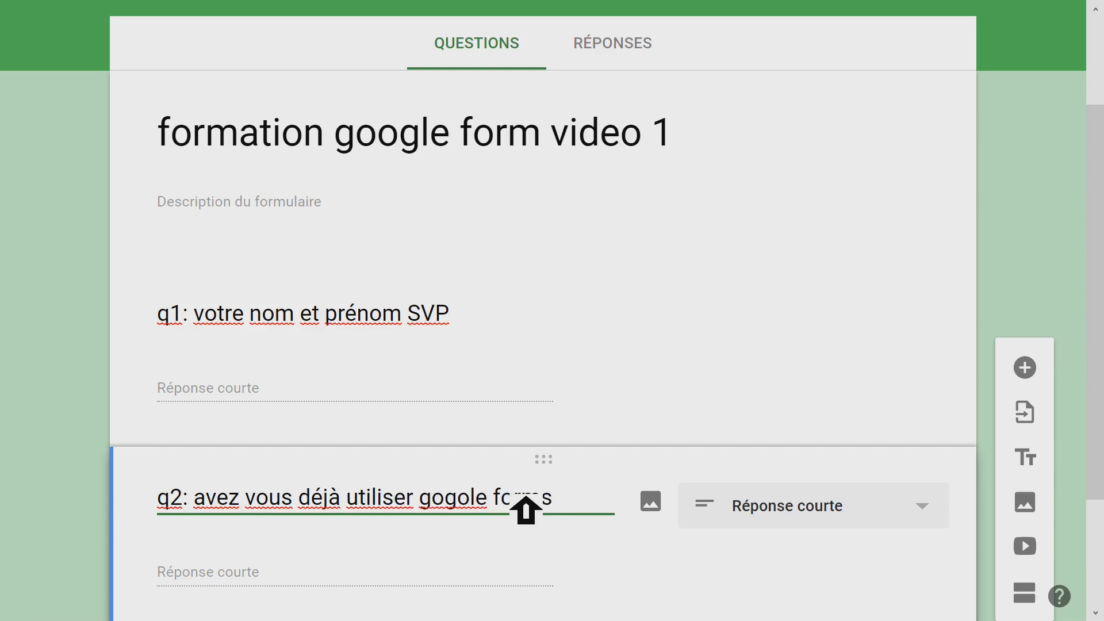
text(?)
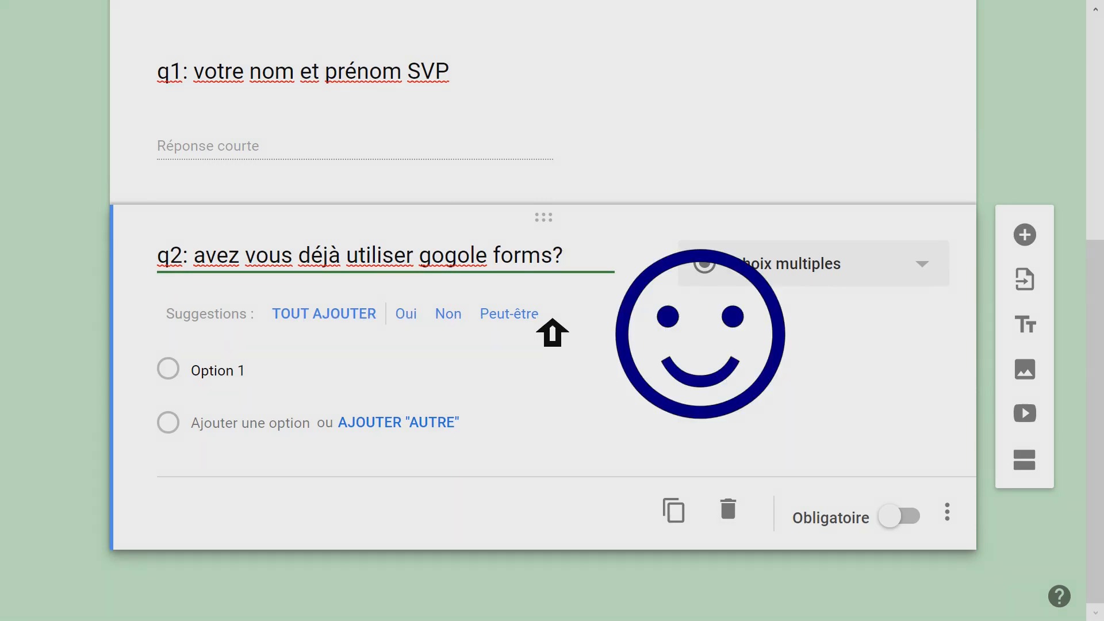
- Add all suggested answers (Oui, Non, Peut-être) to question q2 and make it mandatory
click(337, 315)
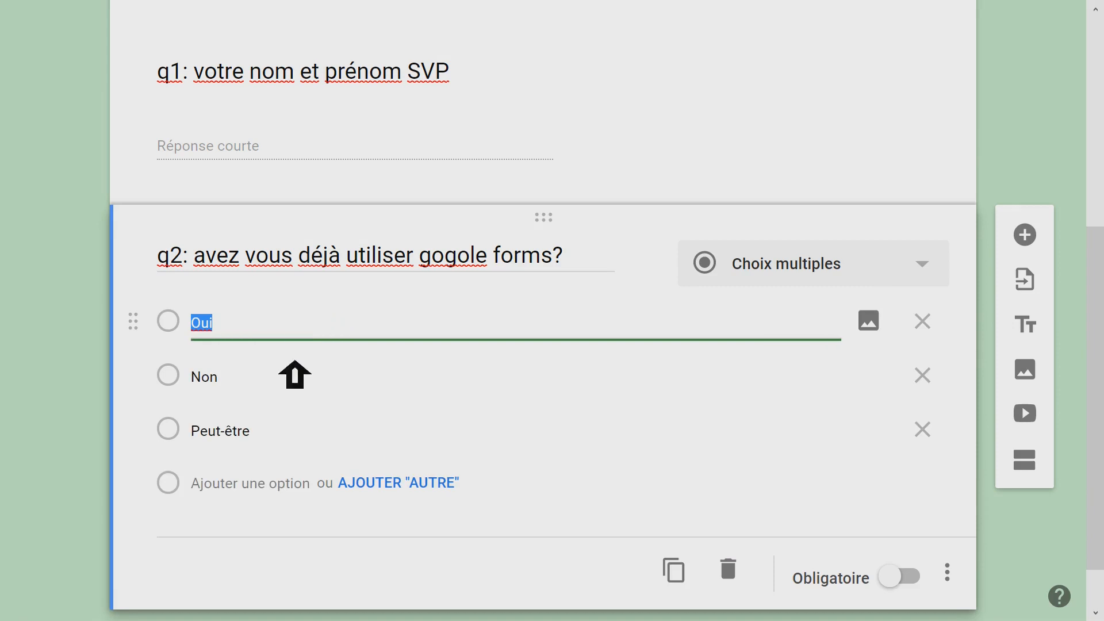
scroll(782, 368, down, 1)
click(905, 520)
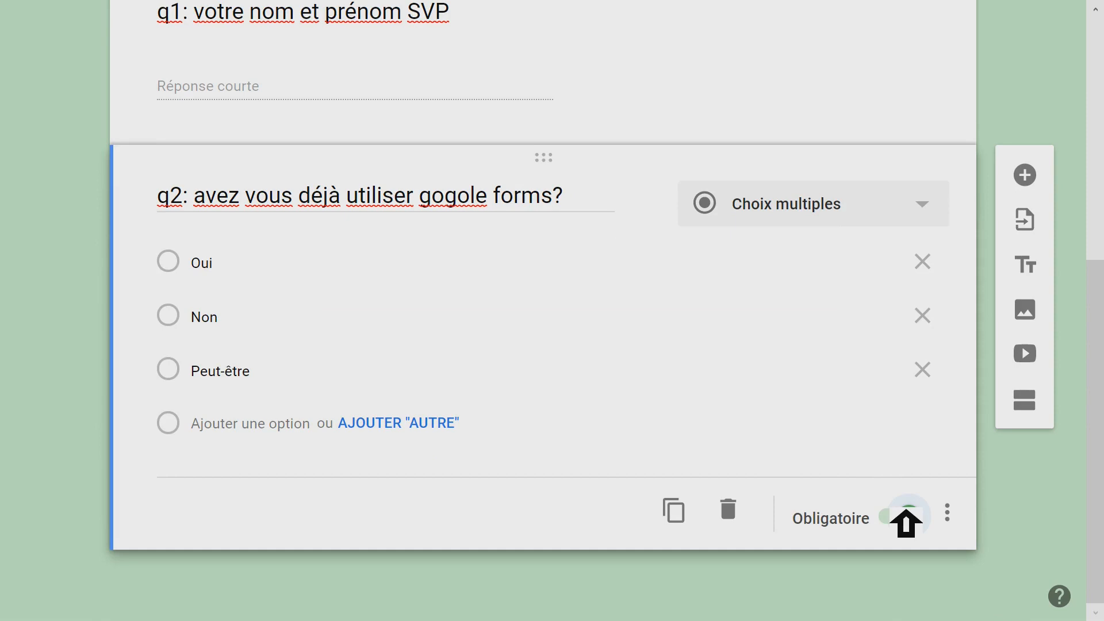
- Add a new question below q2 with the wording "q3: comment vous avez découvert gogole forms?"
click(1032, 180)
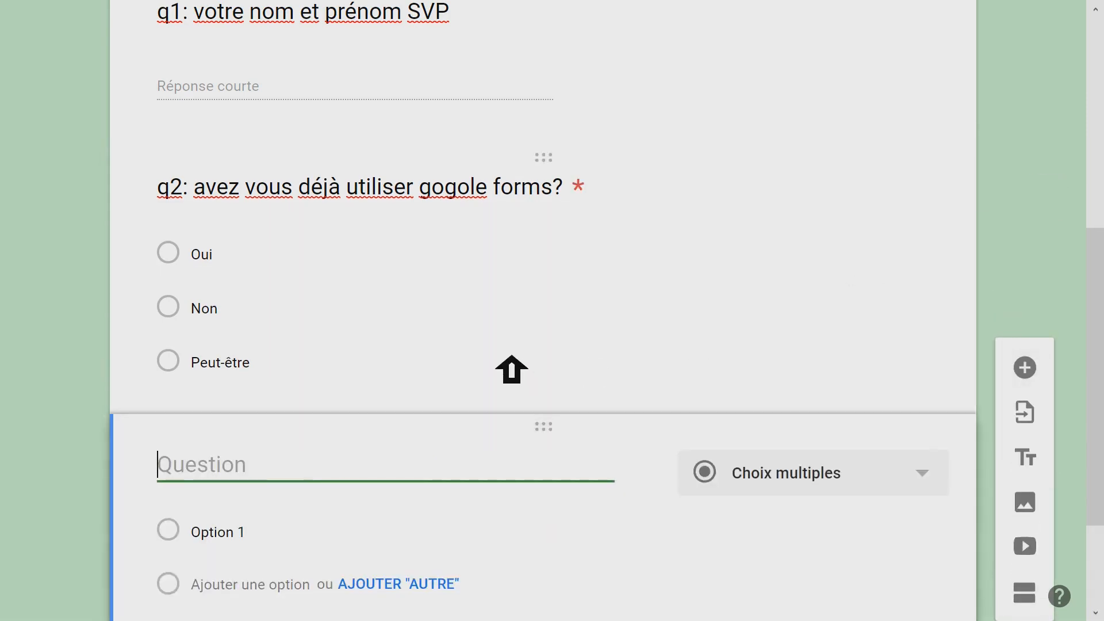
text(q3: comment)
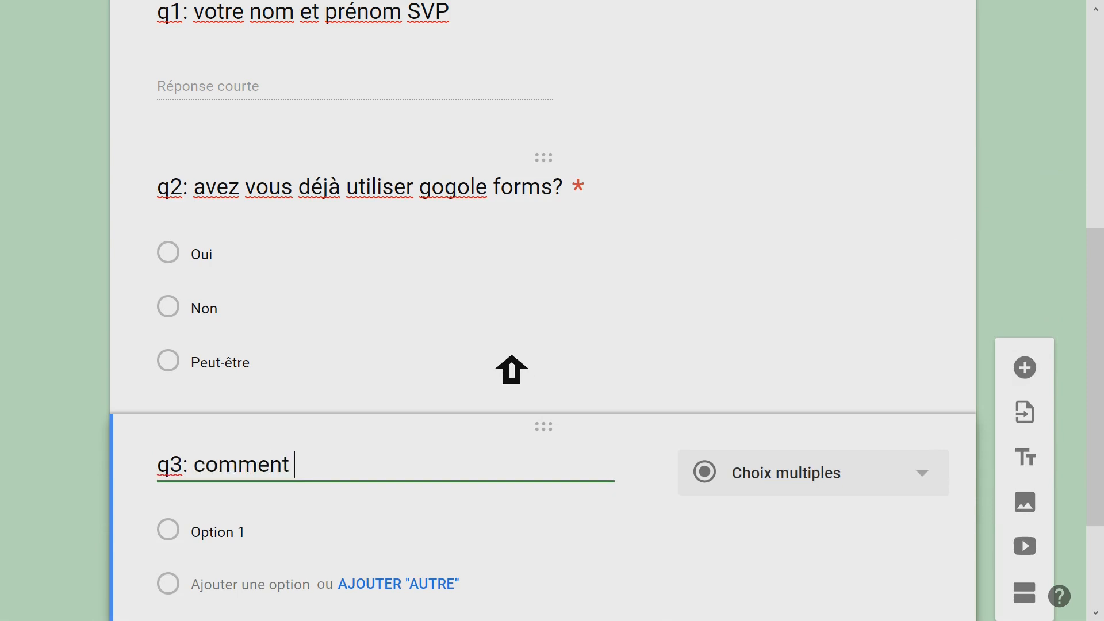
text( vous av)
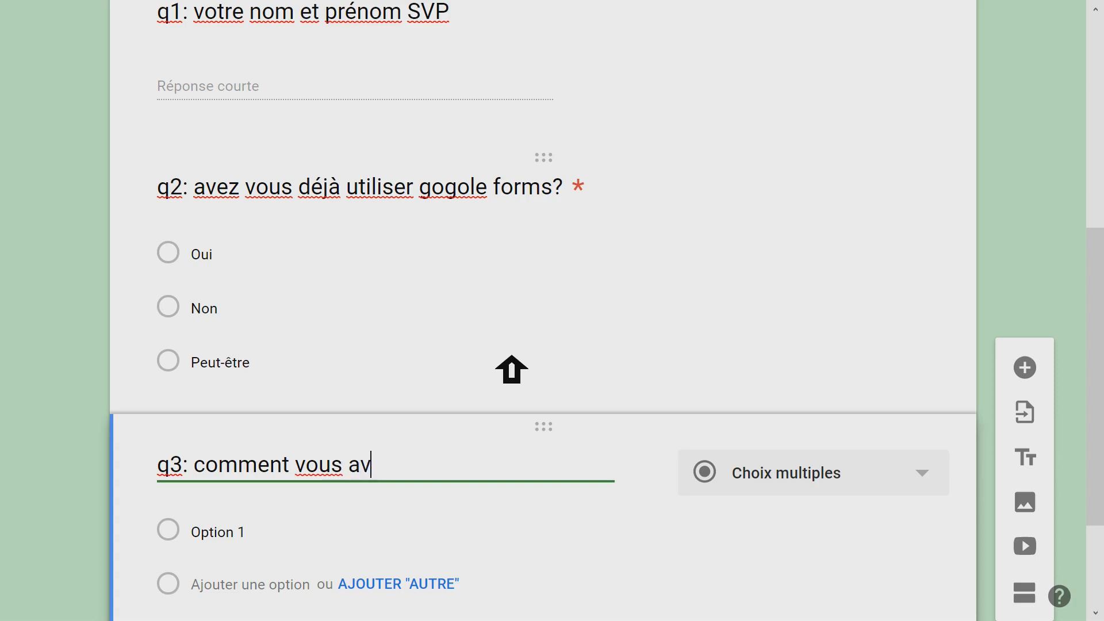
text(ez découver)
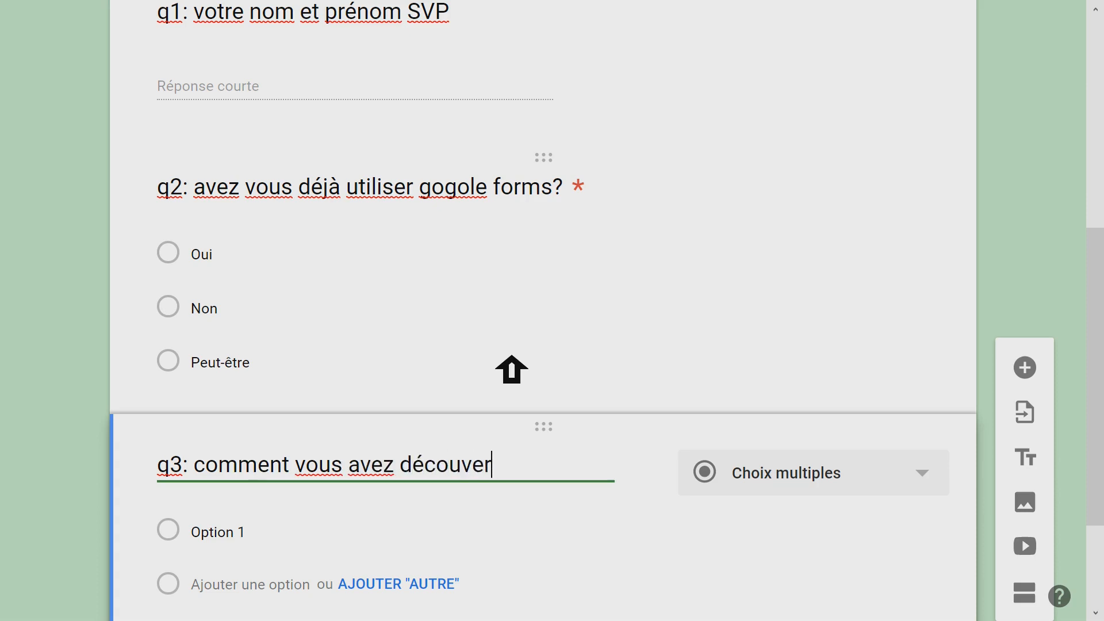
text(t g)
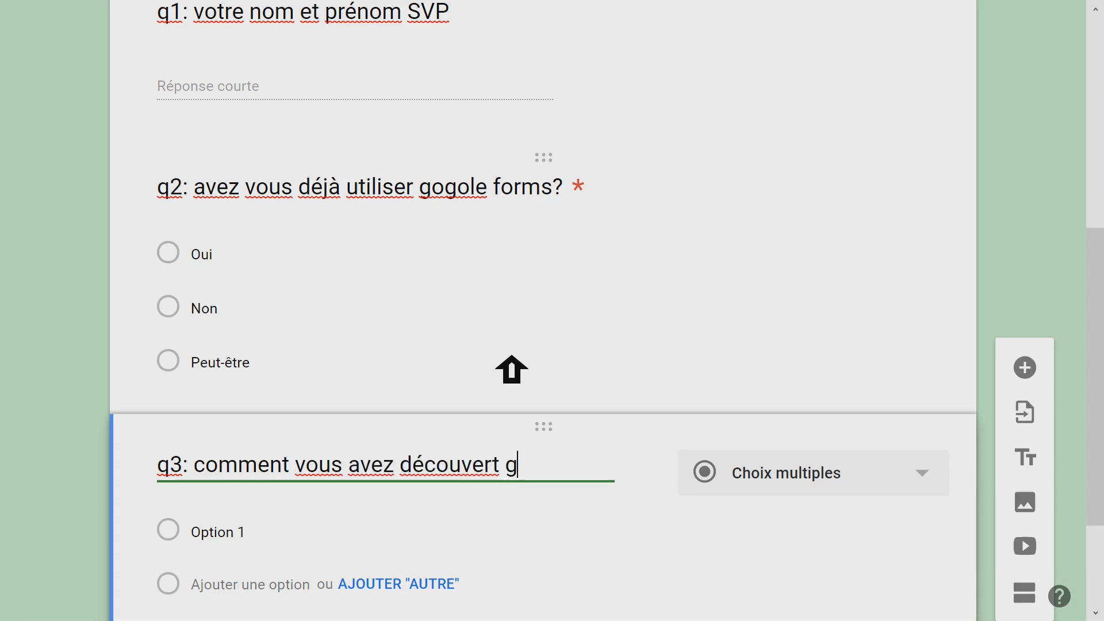
text(ogole forms?)
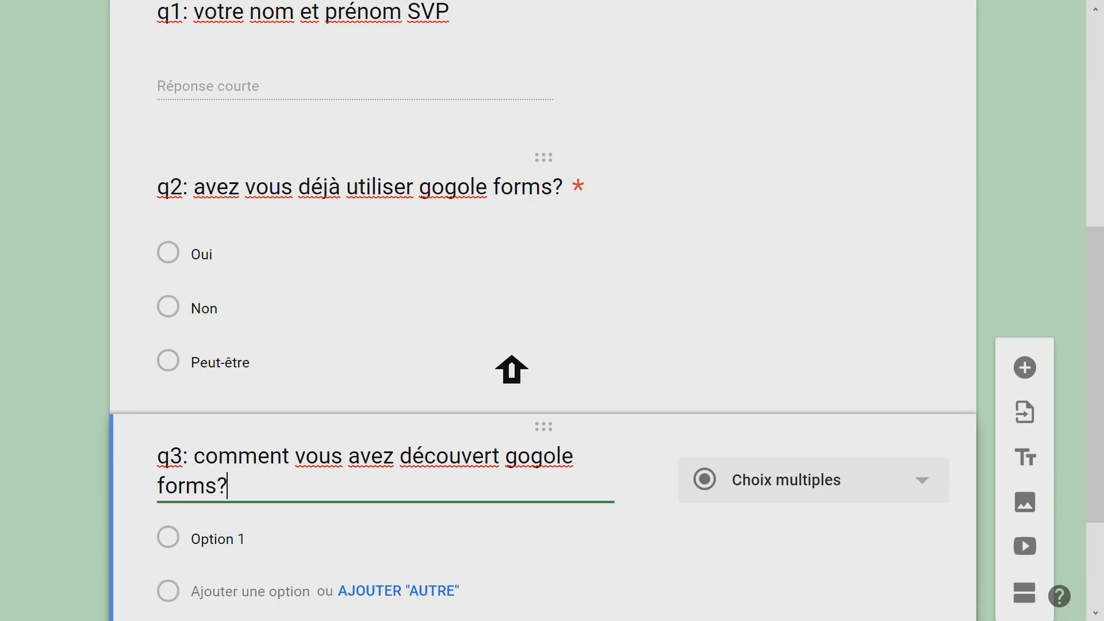
- Give question q3 the answer options "autodidacte", "de la part d'un prof" and "de la part d'un ami"
click(302, 552)
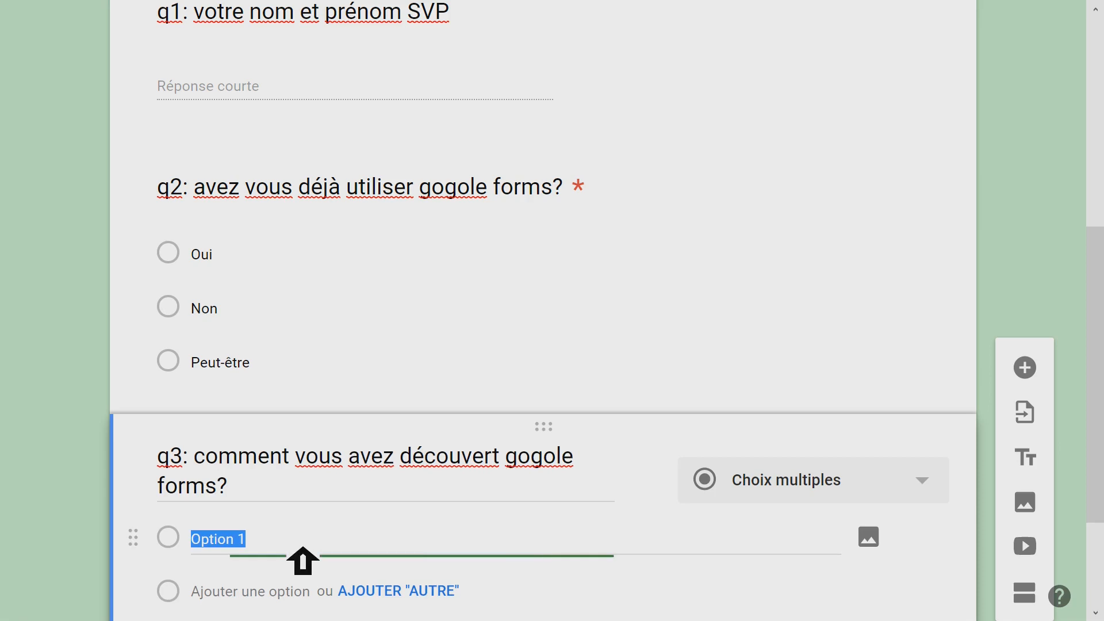
text(autodidacte)
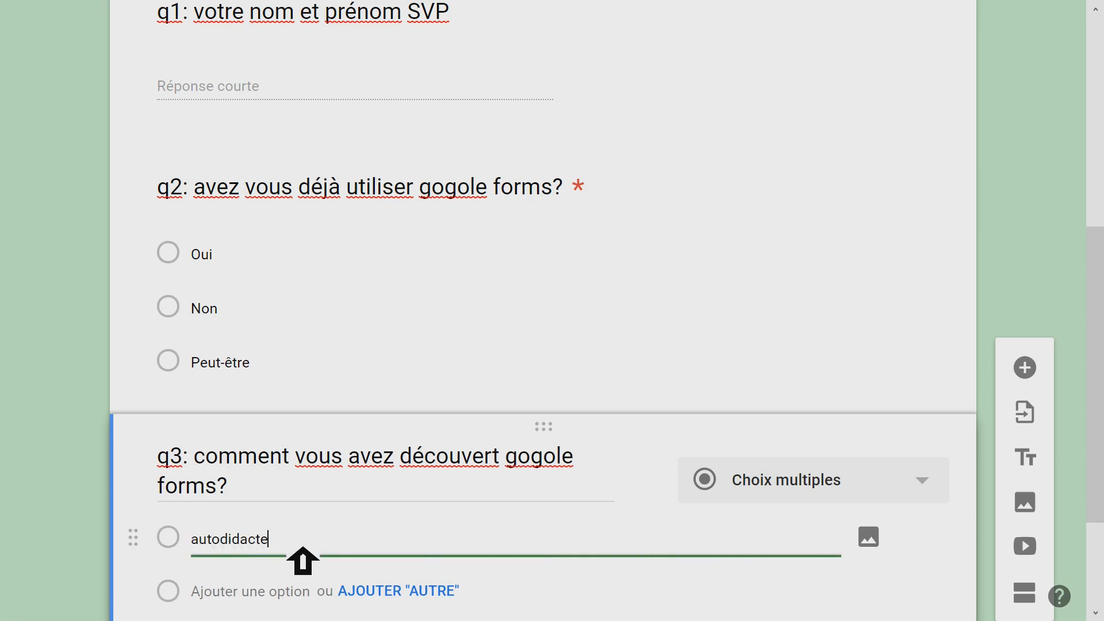
scroll(303, 554, down, 3)
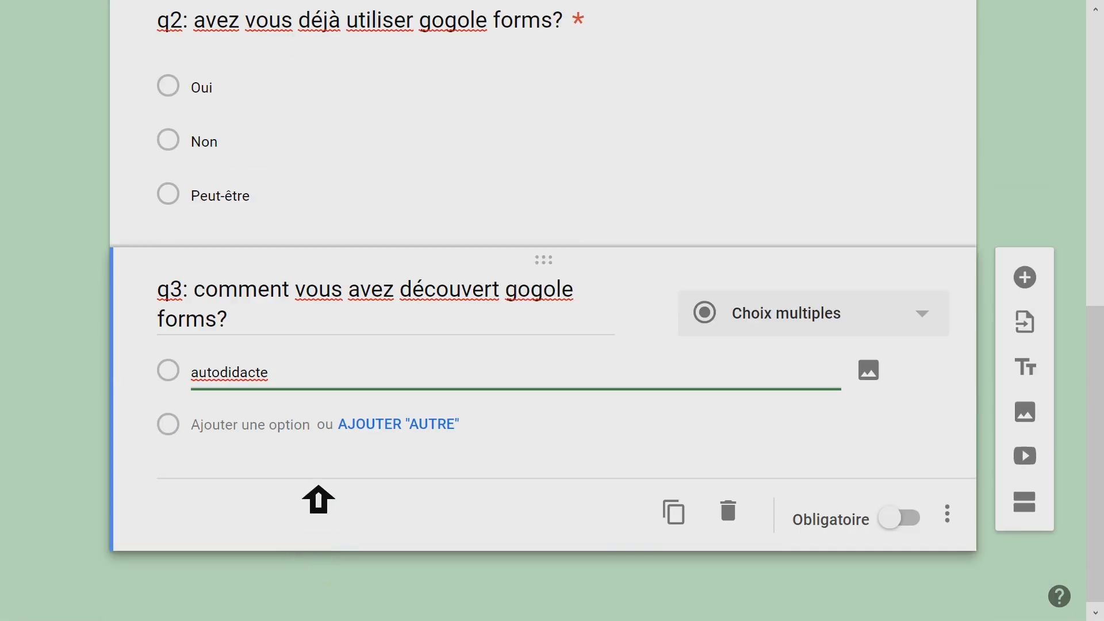
click(245, 433)
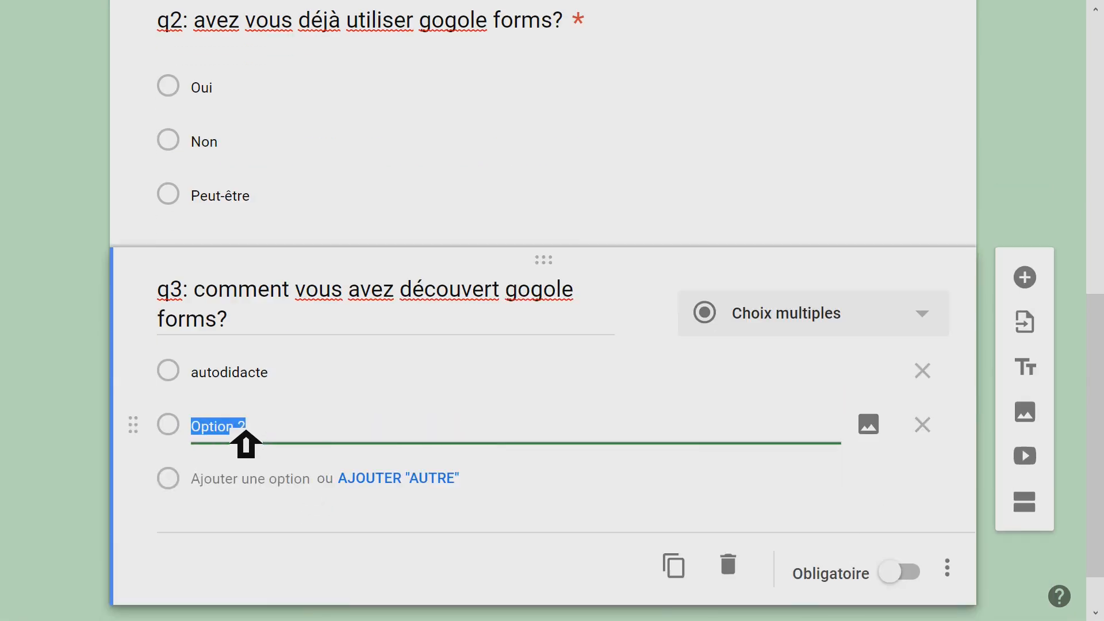
text(de la part d'u)
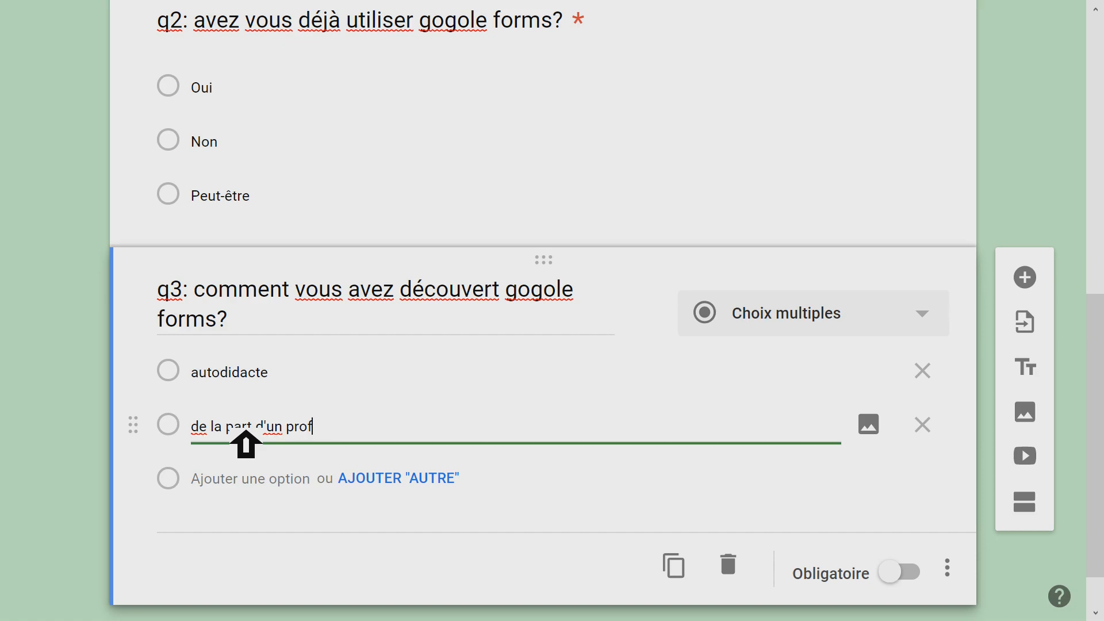
click(256, 477)
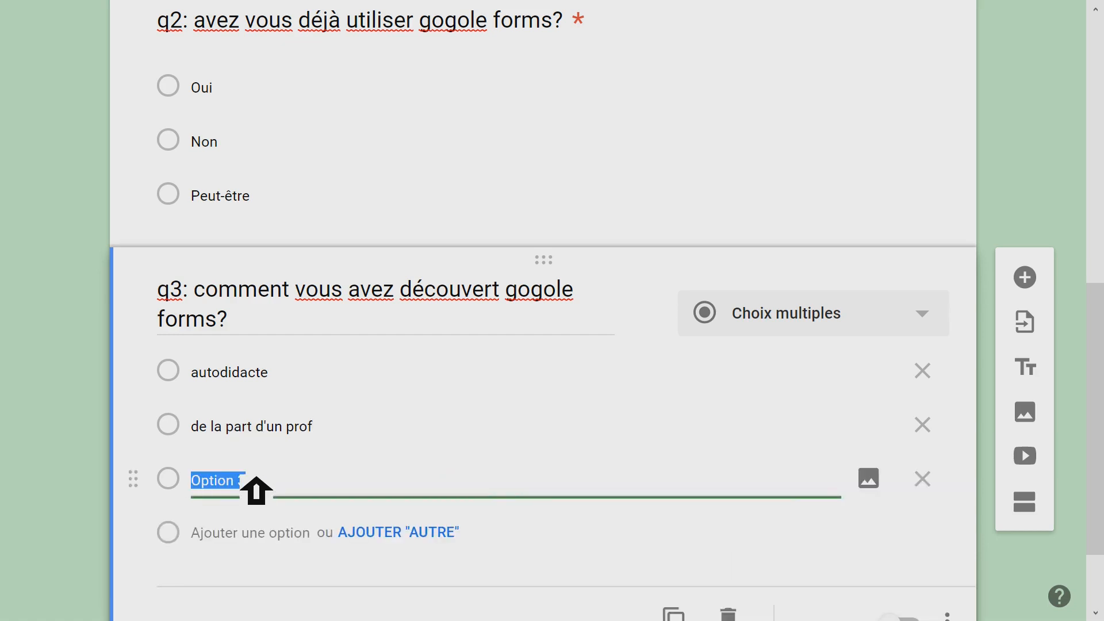
text(de la part d'u)
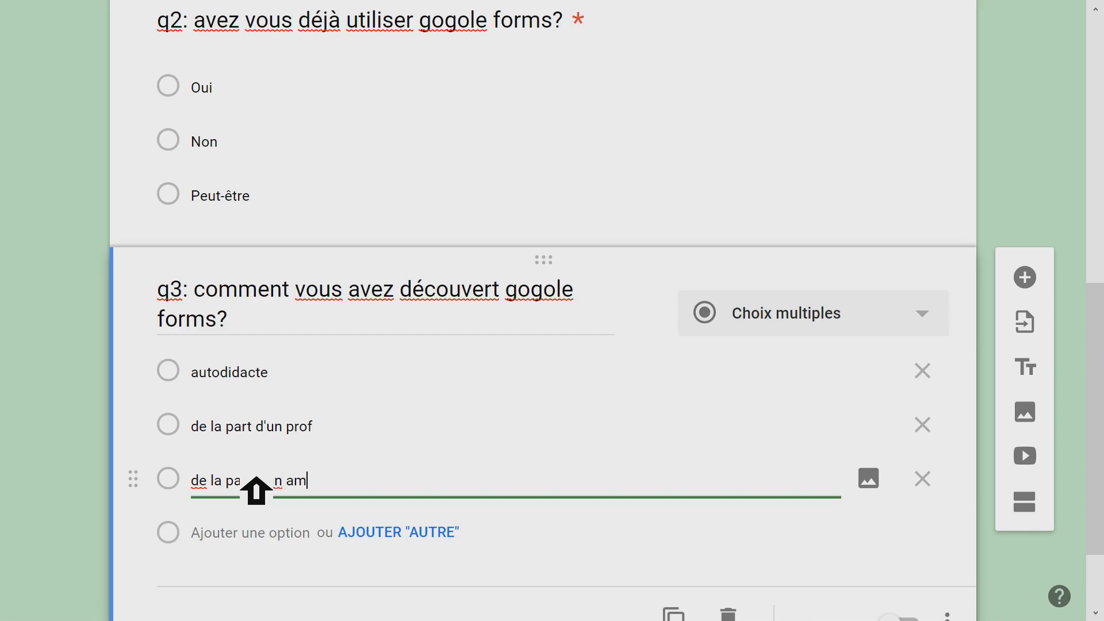
click(282, 533)
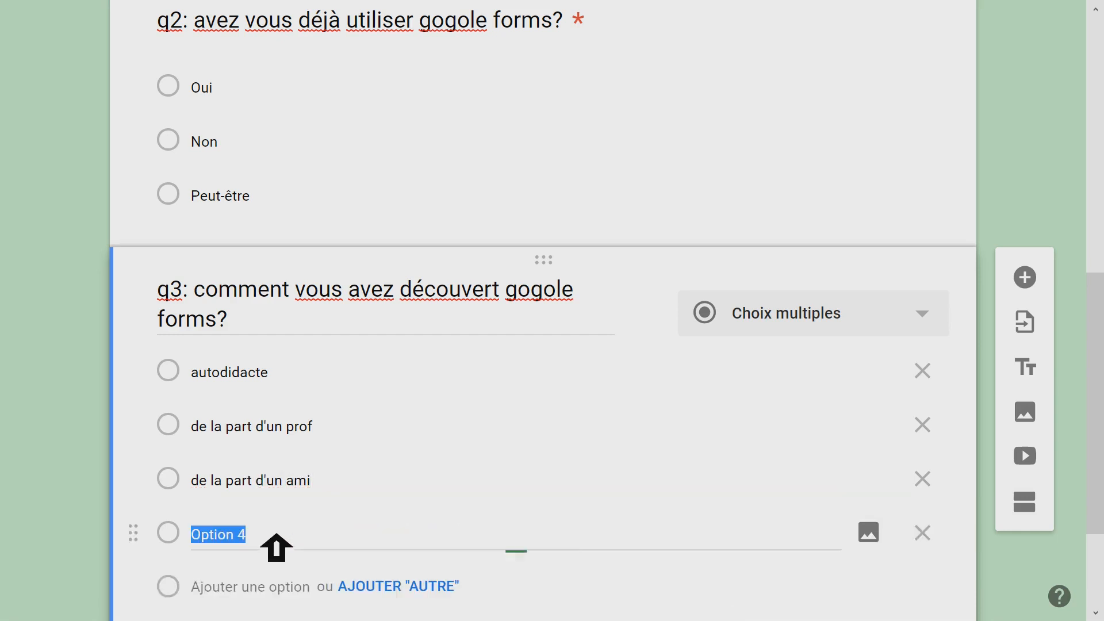
text(autre réponse)
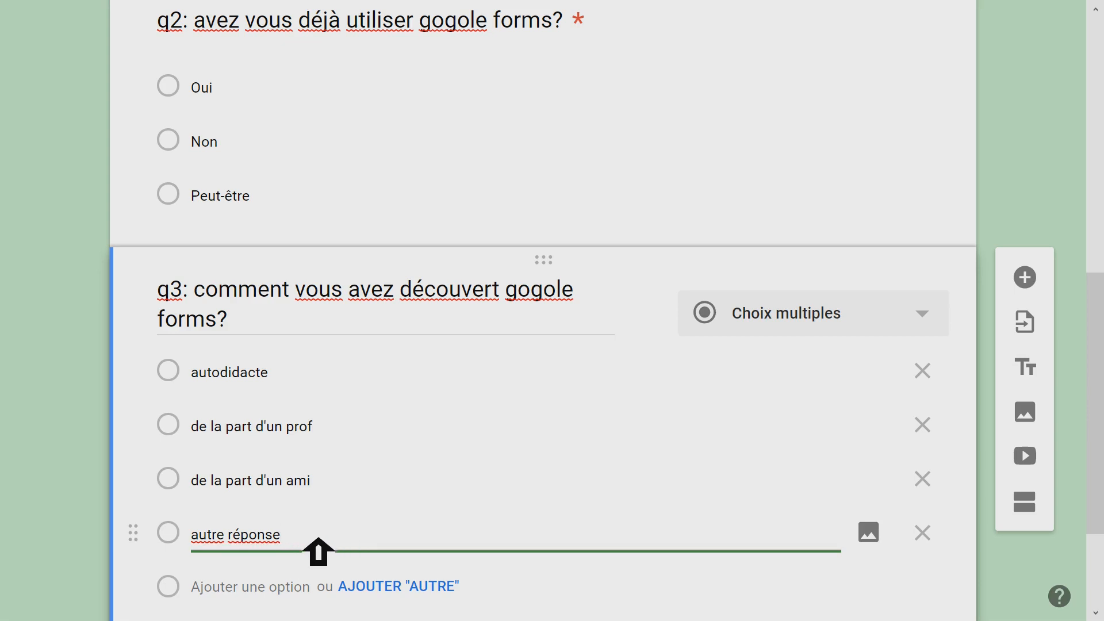
scroll(463, 477, down, 3)
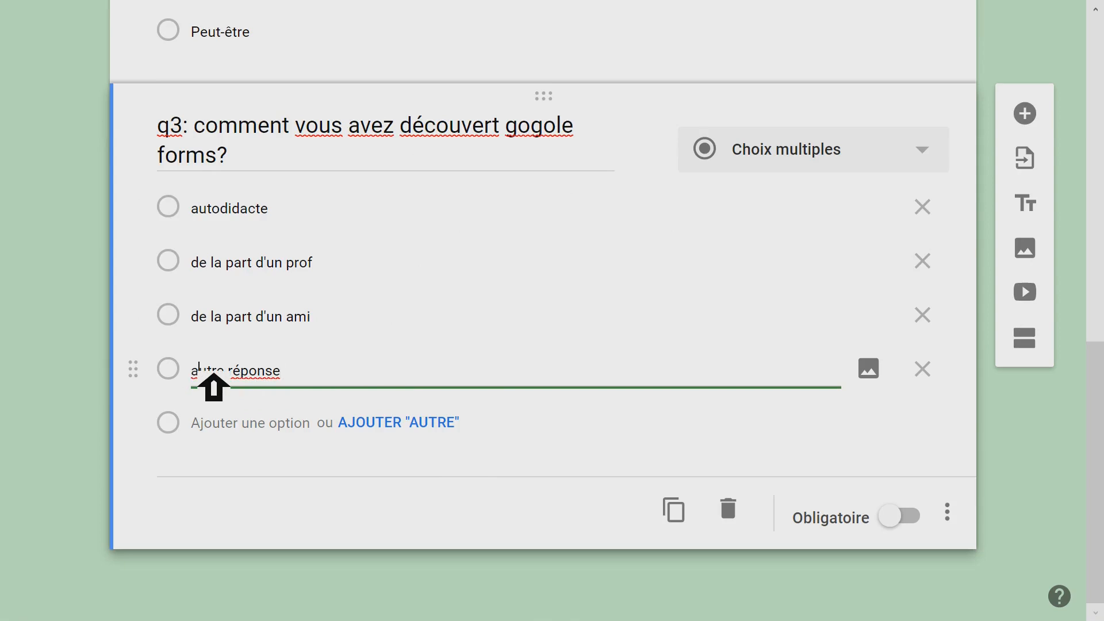
shift+click(291, 373)
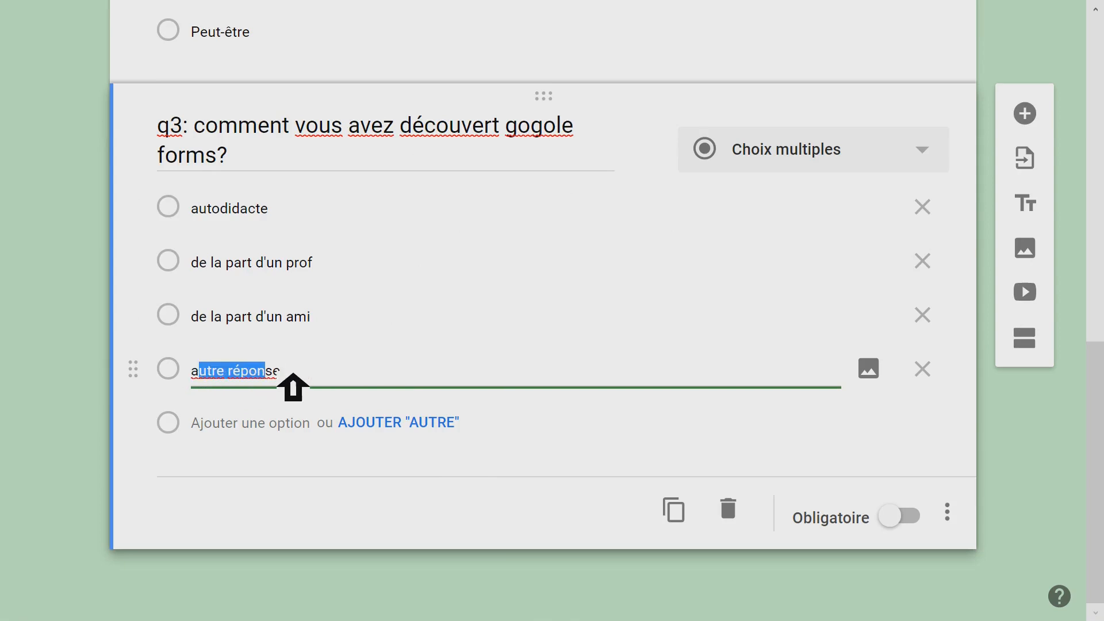
click(947, 368)
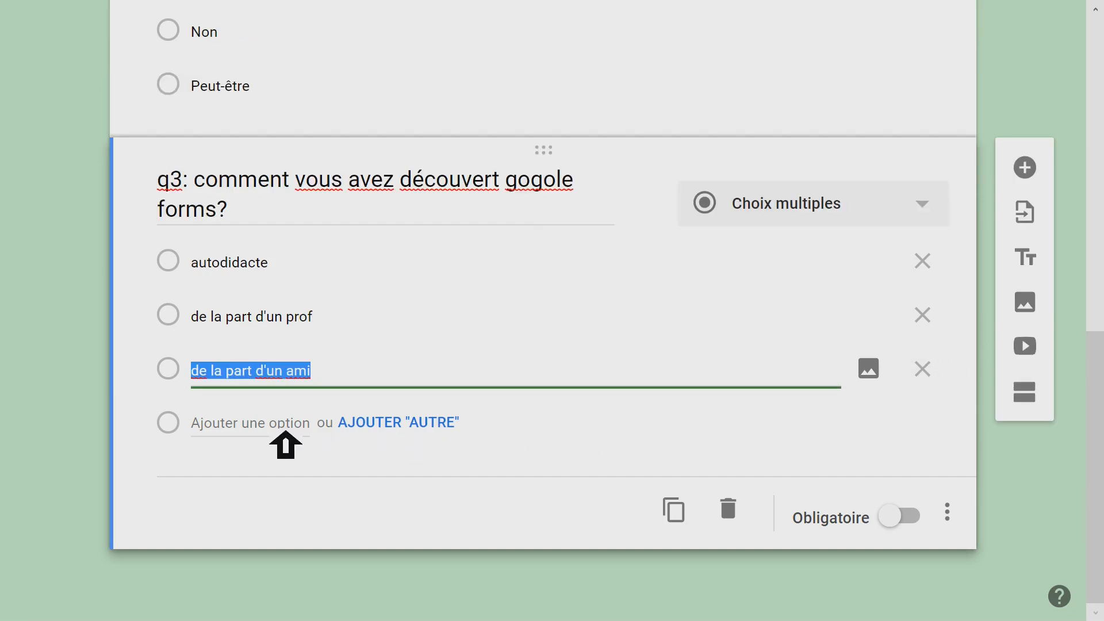
- Add the built-in "Autre" option after "de la part d'un ami" in question q3
click(407, 427)
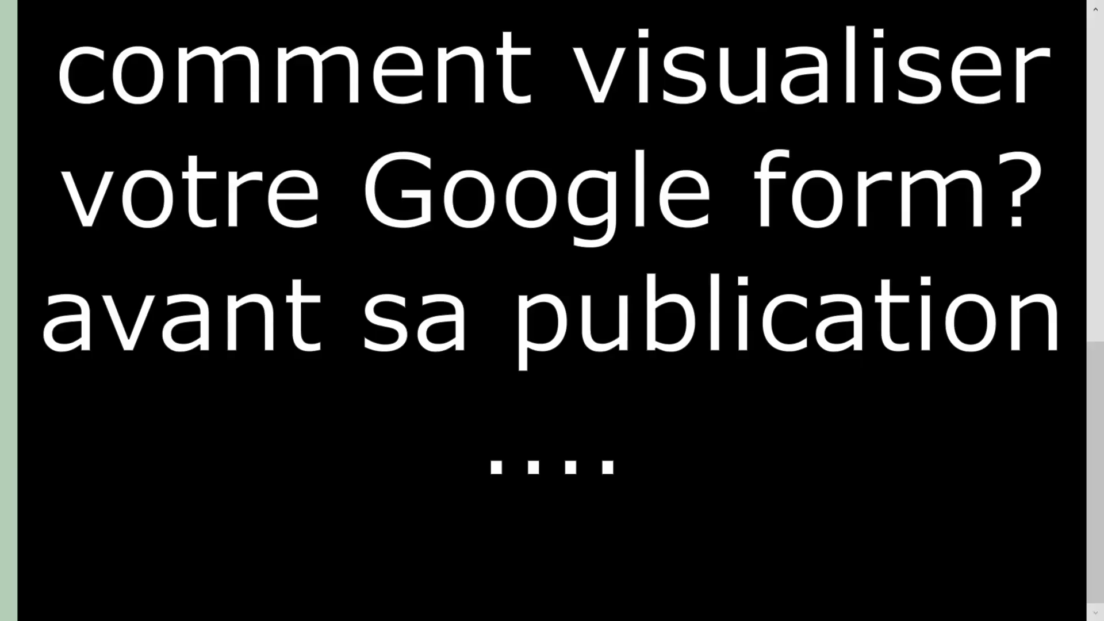
- Preview the form and examine the wording and answer options of questions q1 to q3
scroll(552, 310, up, 10)
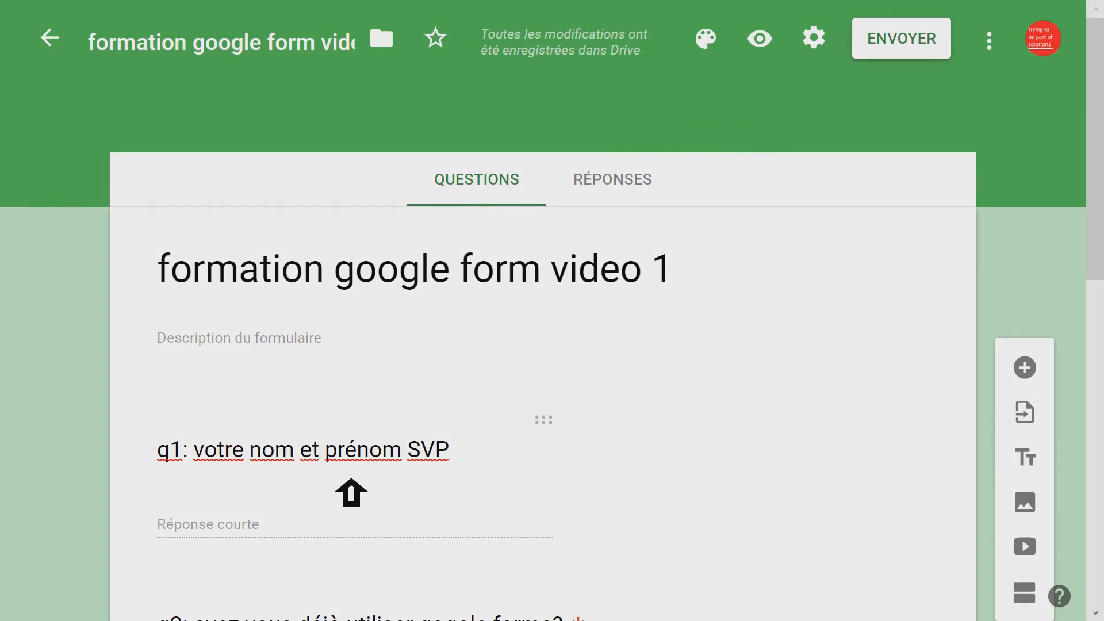
click(765, 39)
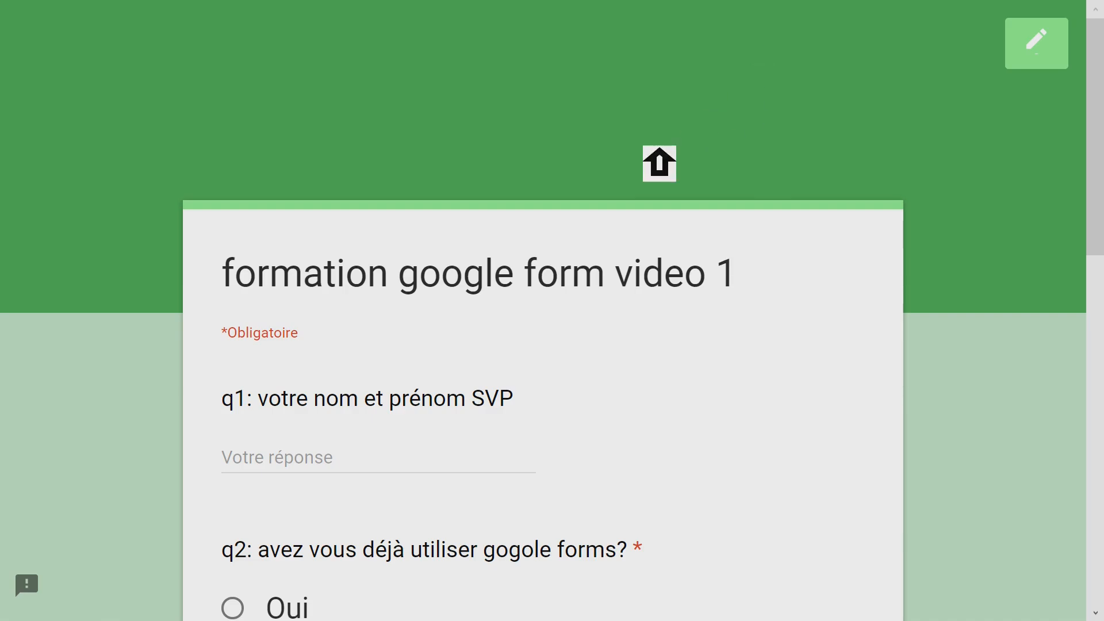
scroll(659, 163, down, 10)
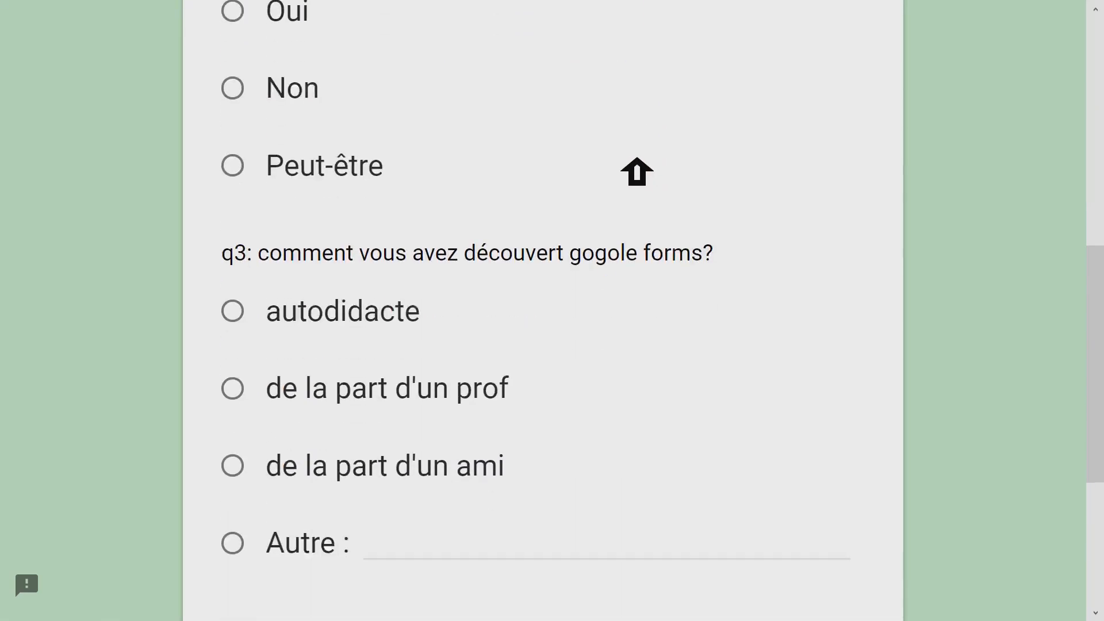
scroll(636, 172, down, 4)
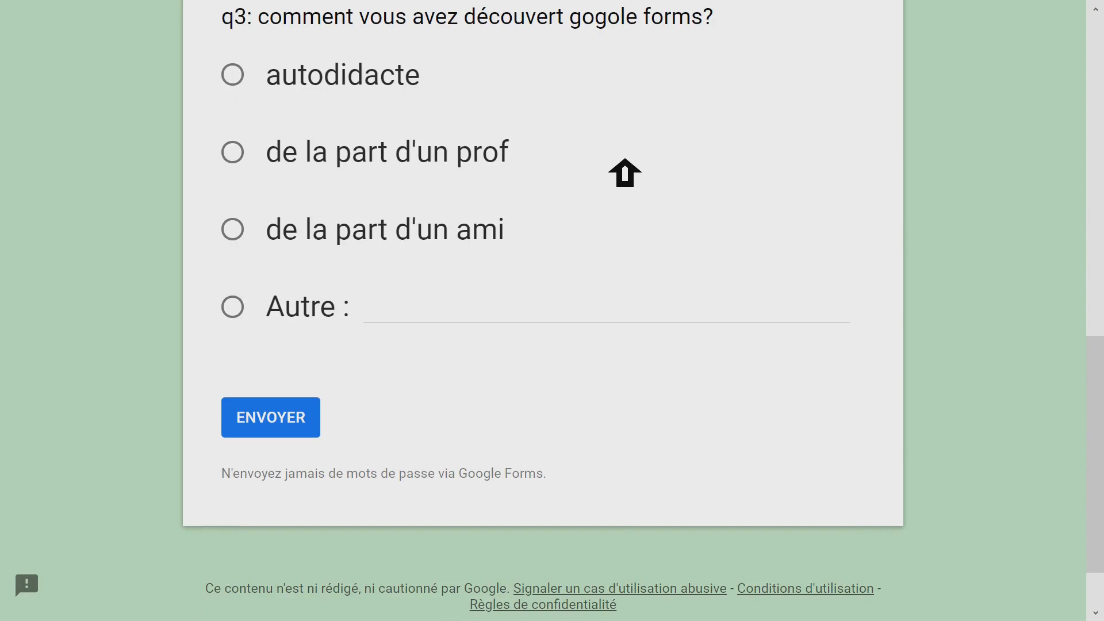
scroll(625, 172, up, 14)
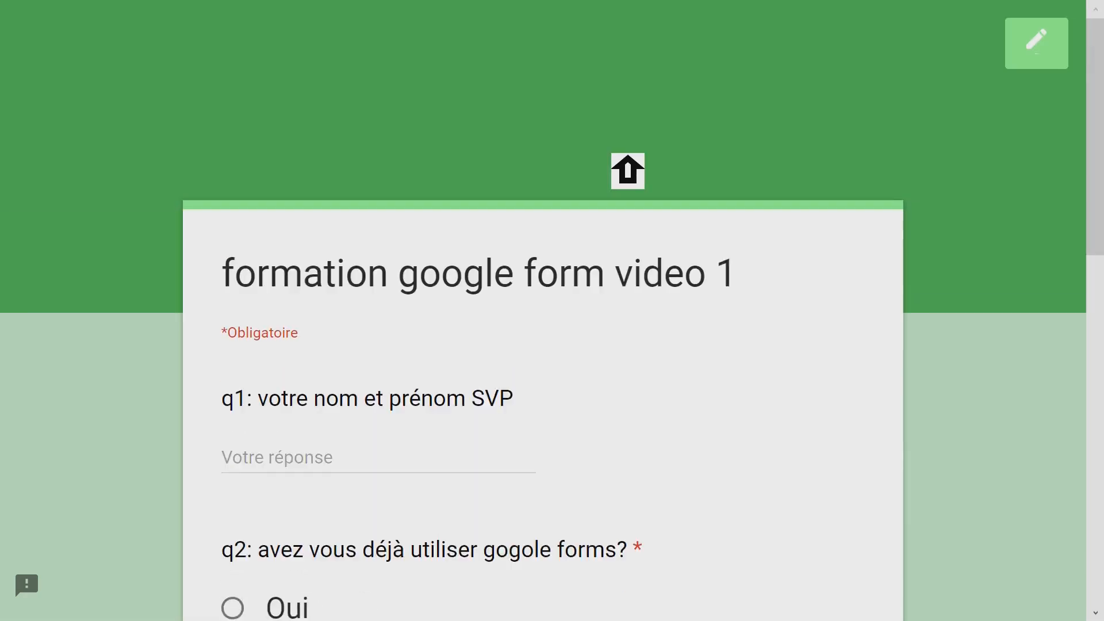
scroll(575, 241, down, 3)
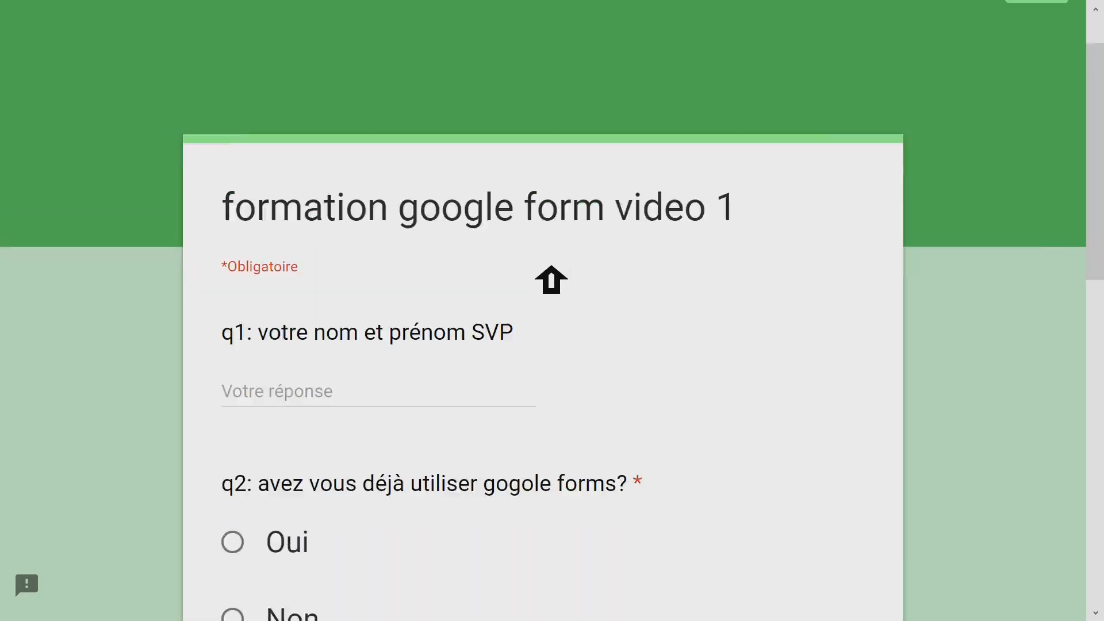
scroll(511, 262, down, 3)
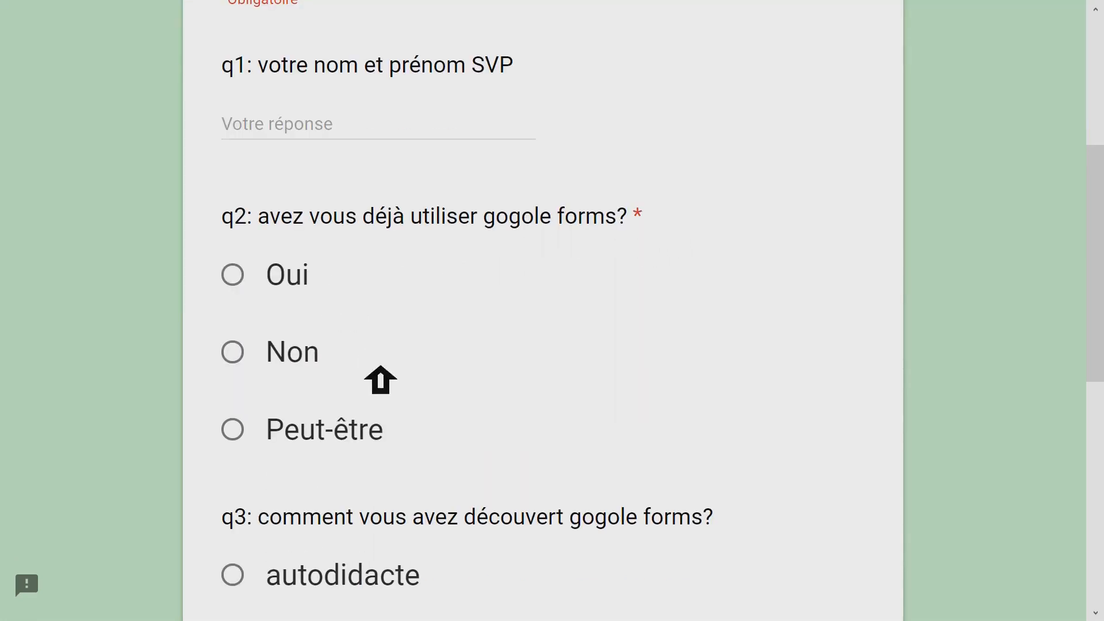
scroll(468, 419, down, 3)
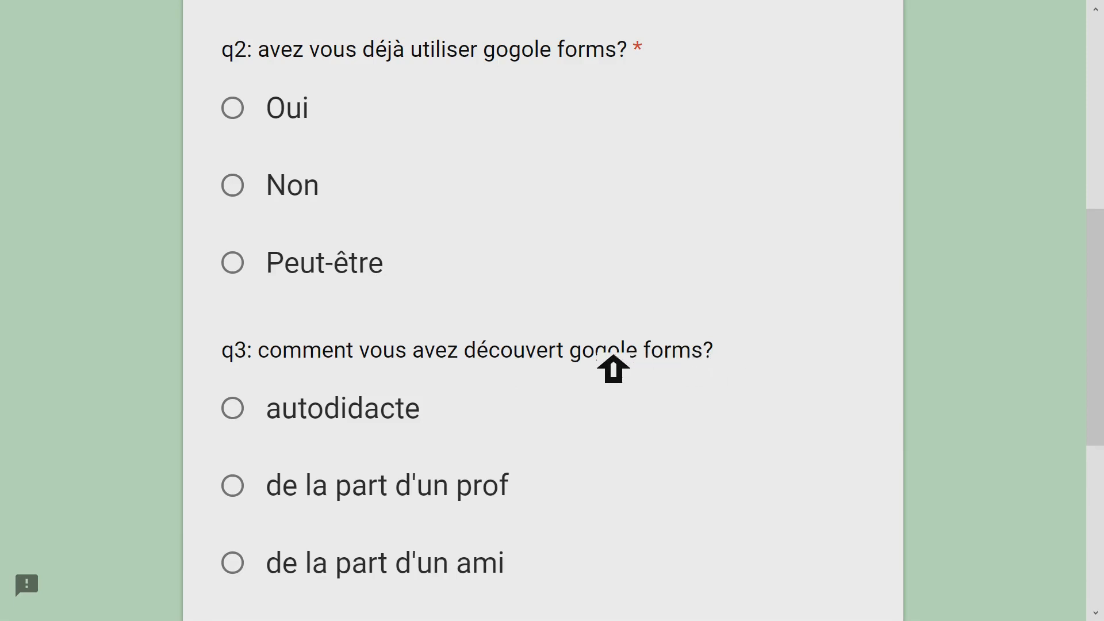
scroll(566, 224, up, 9)
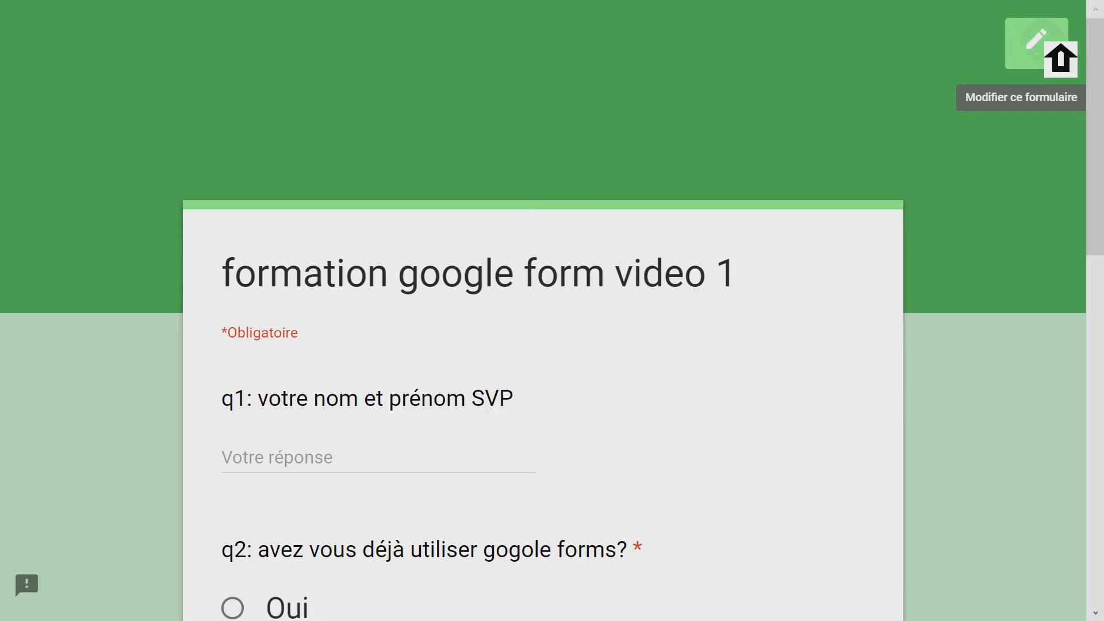
- Return to editing the form and correct "gogole" to "Google" in the wording of question q3
click(1061, 58)
scroll(510, 238, down, 5)
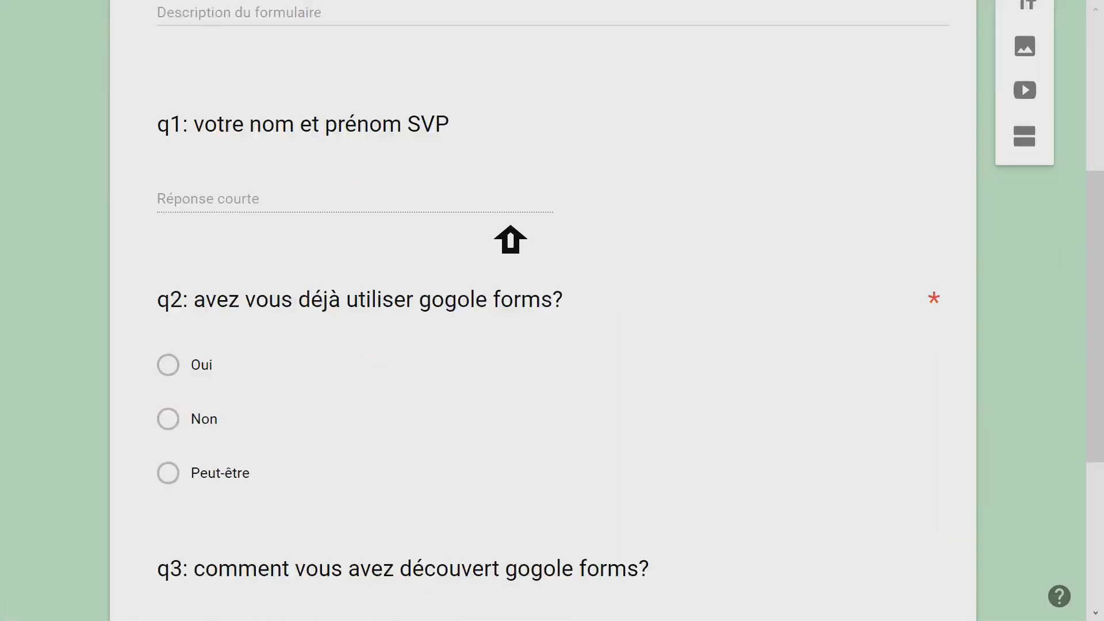
scroll(510, 238, down, 5)
click(537, 288)
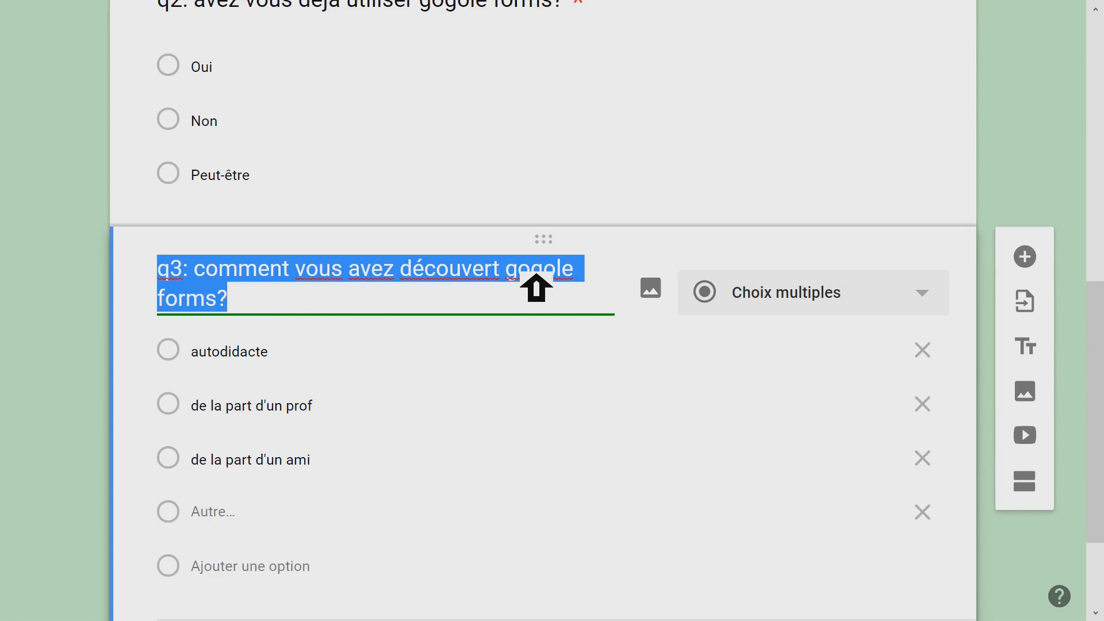
click(536, 287)
double_click(543, 287)
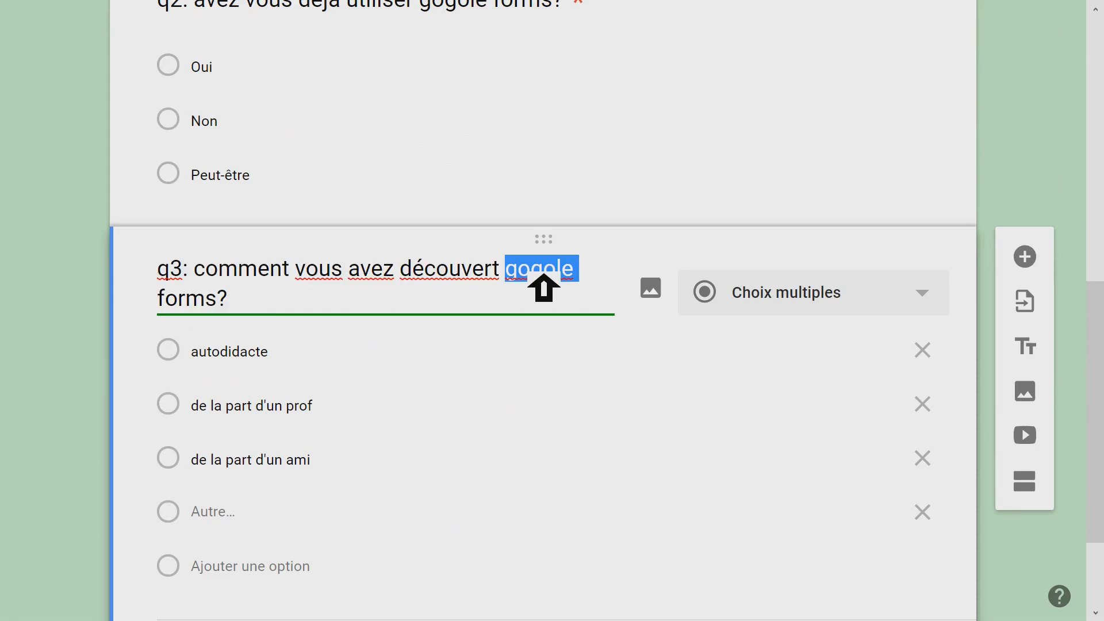
text(Google)
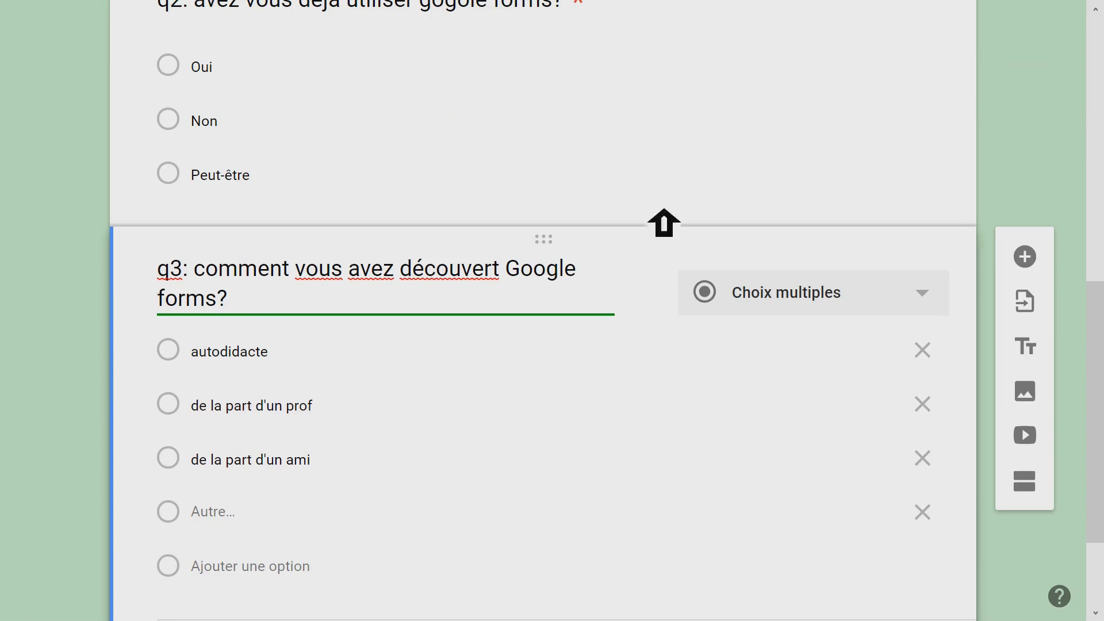
- Preview the form again and check the corrected wording of question q3
scroll(661, 222, up, 10)
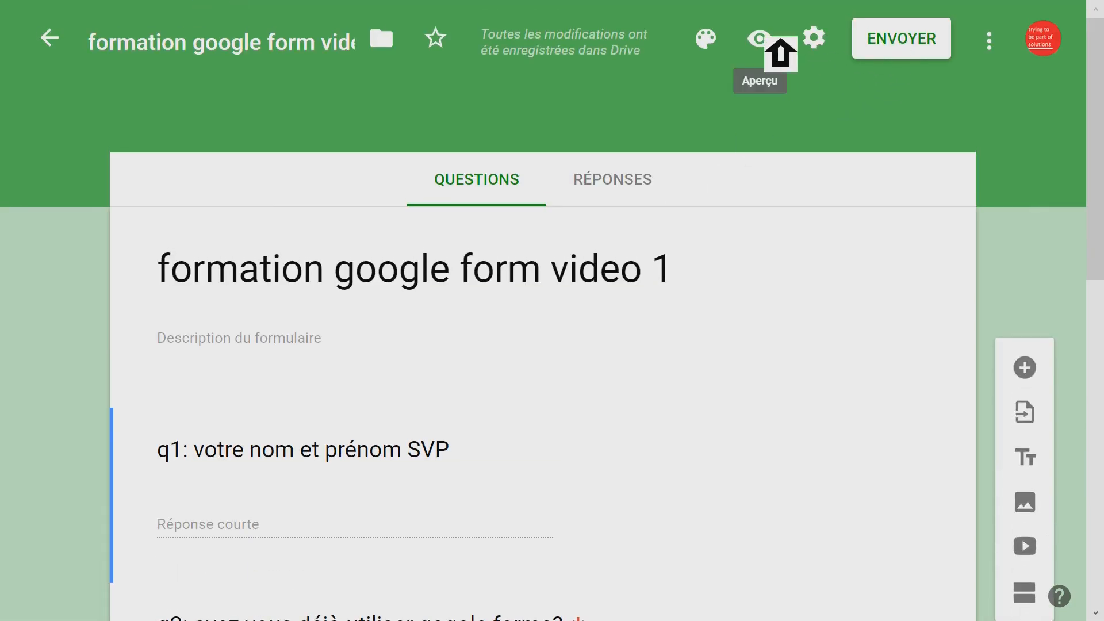
click(780, 38)
scroll(690, 179, down, 10)
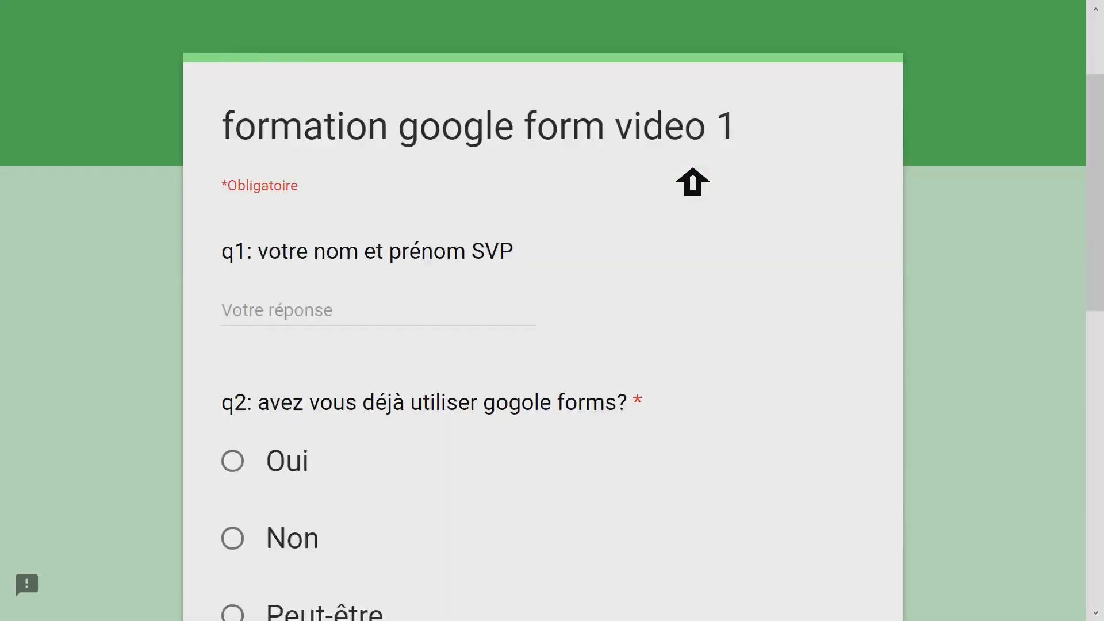
scroll(691, 181, up, 1)
scroll(692, 182, down, 3)
scroll(693, 182, up, 3)
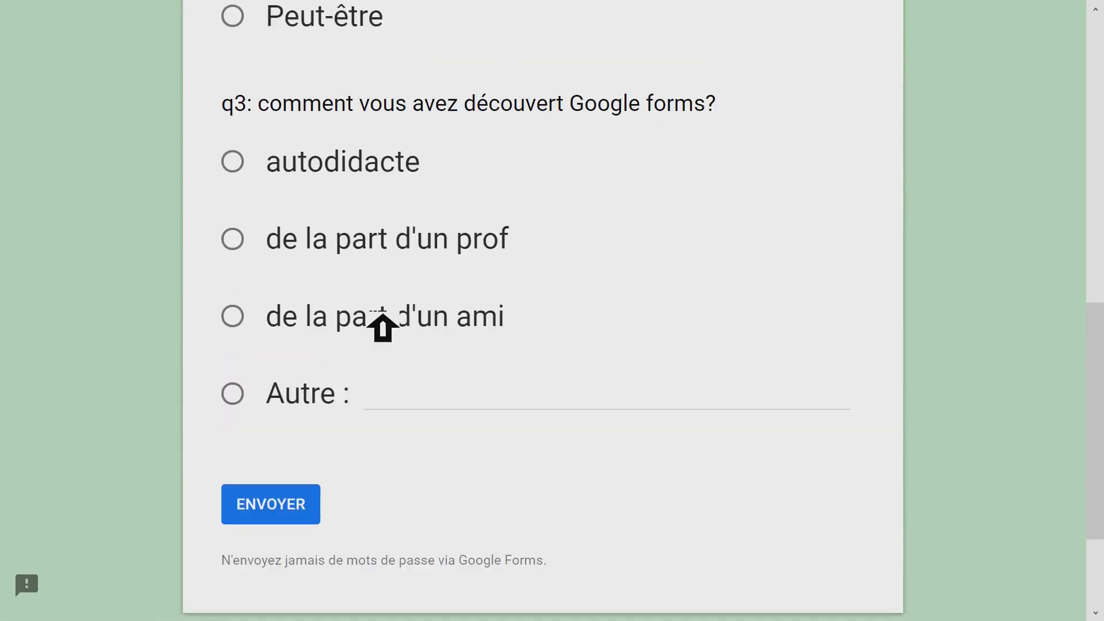
- Examine the "Autre" text field, the required-question marker and the answer options in the preview, and return to editing the form
click(396, 405)
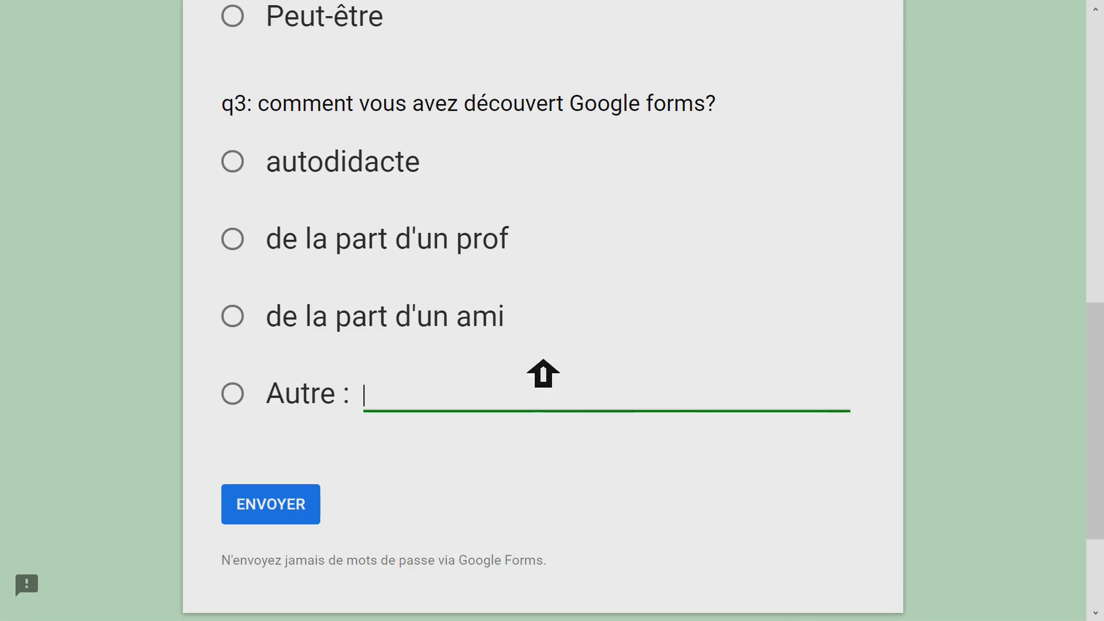
scroll(488, 301, up, 10)
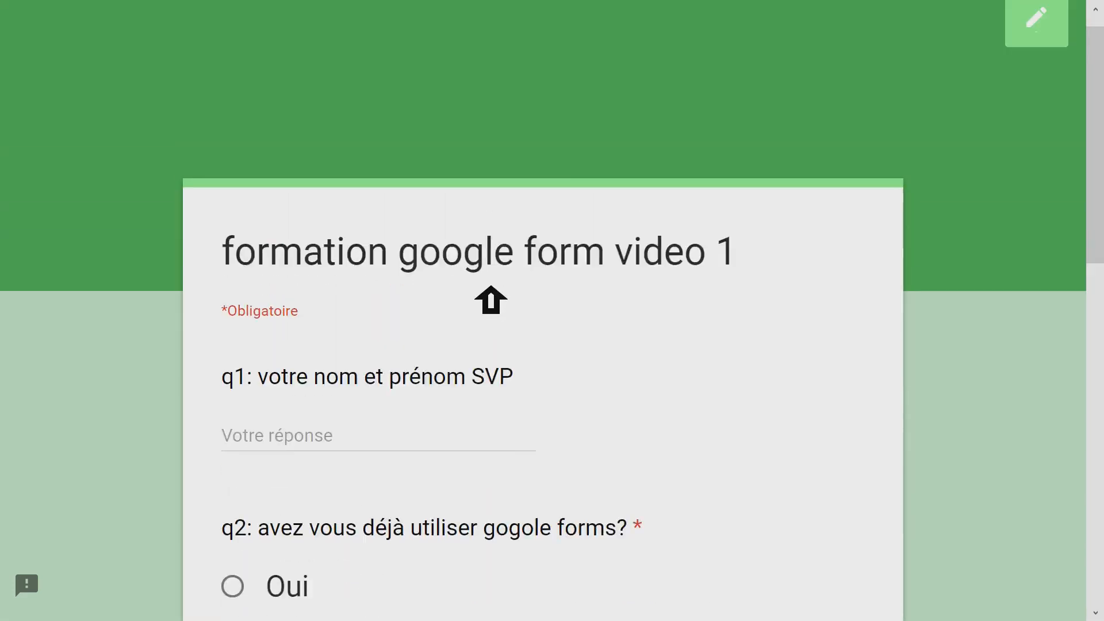
scroll(492, 299, down, 3)
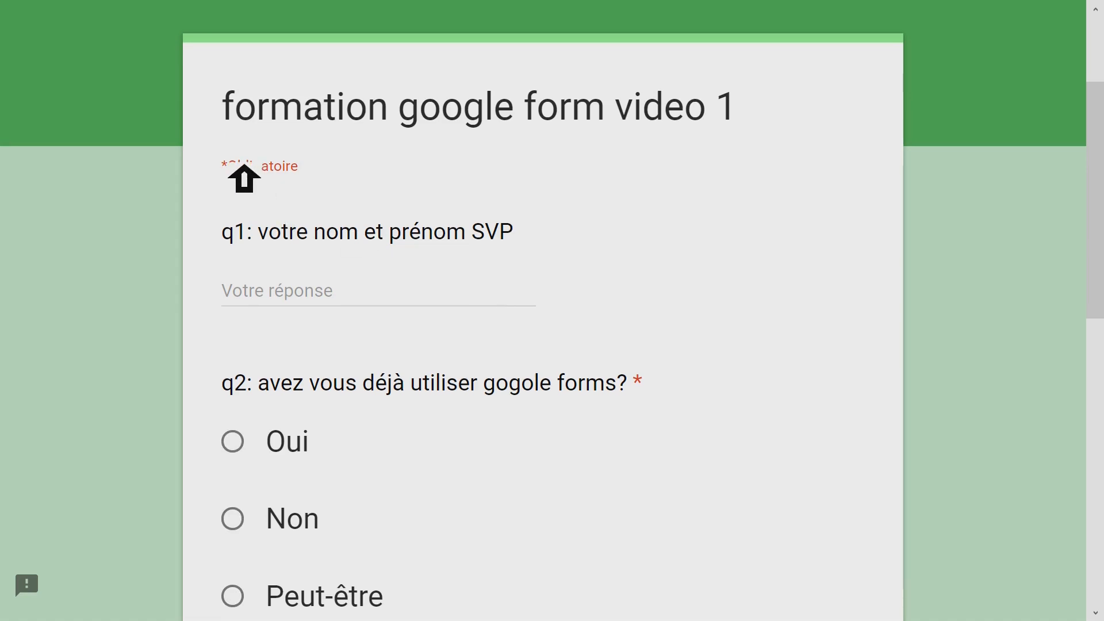
drag(244, 166, 237, 165)
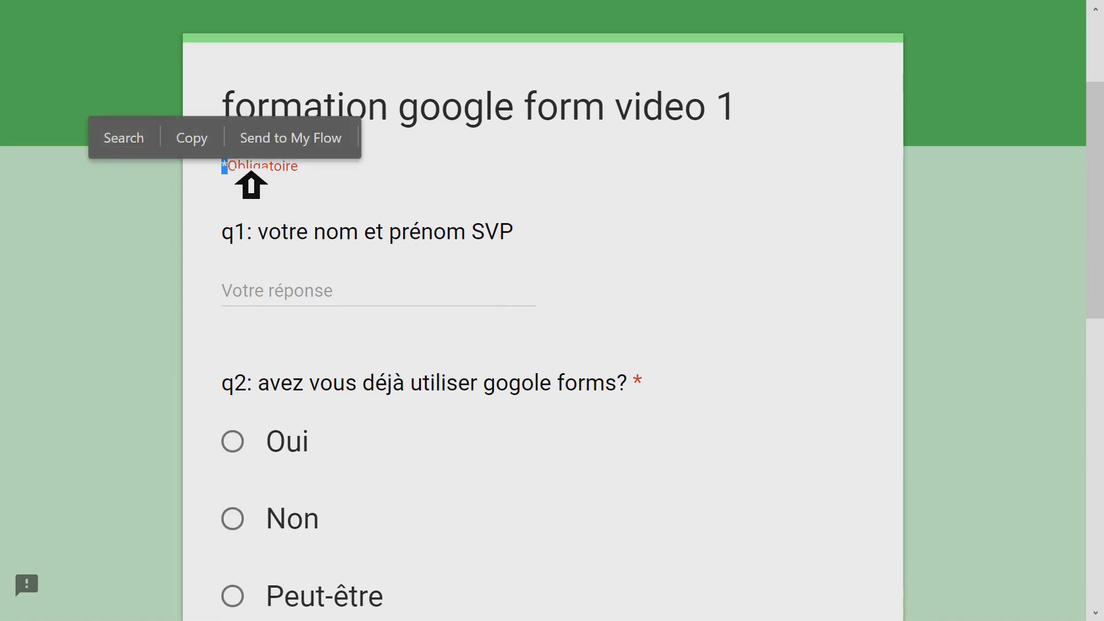
click(251, 184)
scroll(611, 336, down, 3)
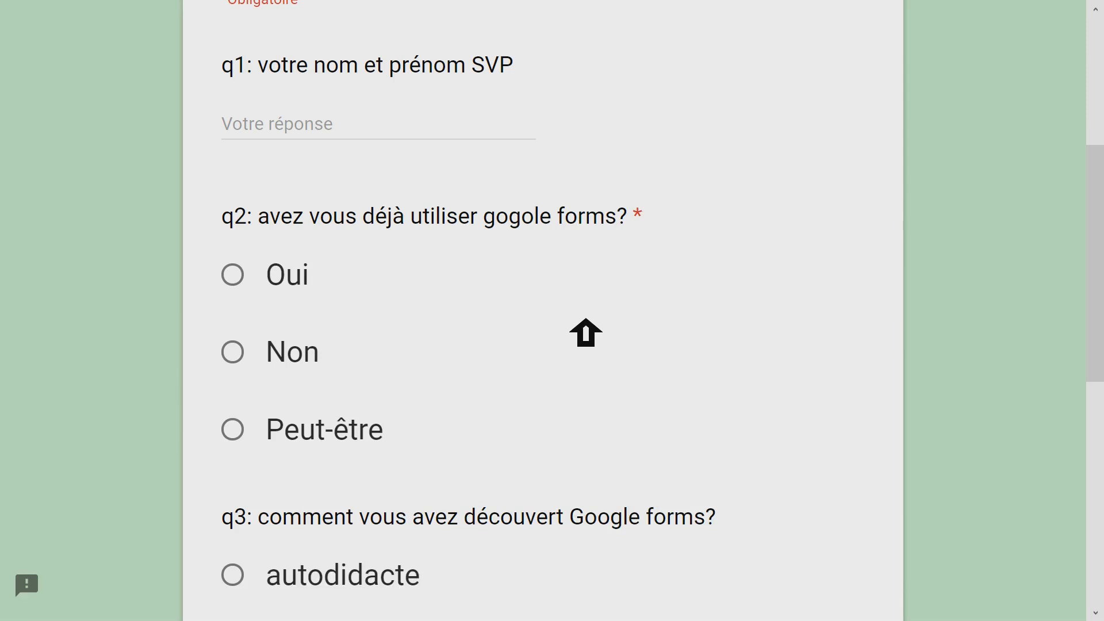
scroll(328, 256, down, 6)
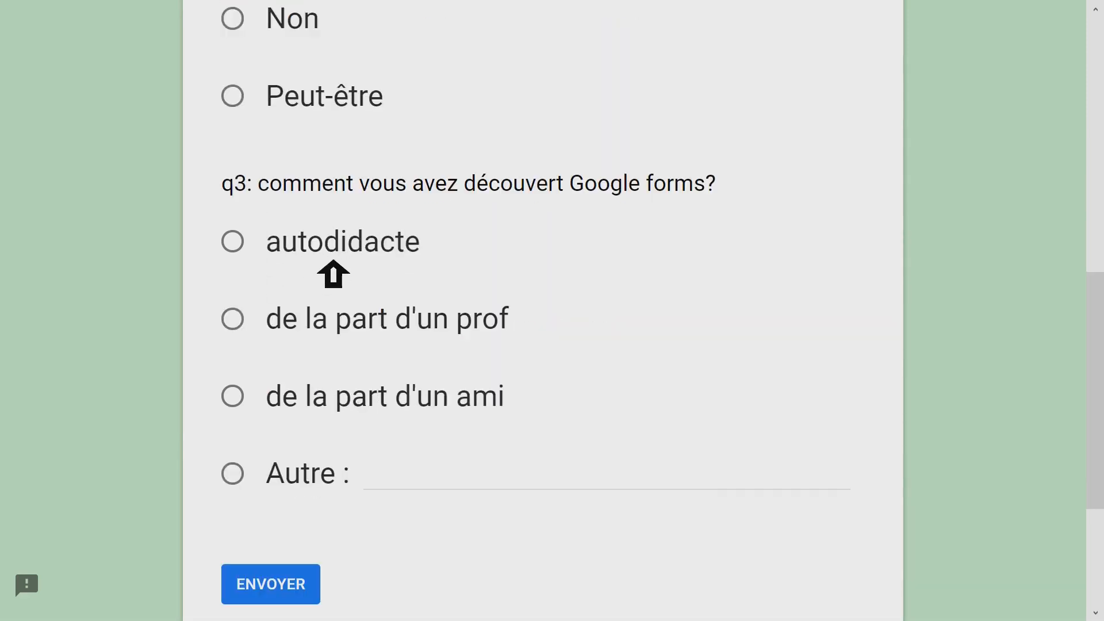
scroll(335, 293, down, 4)
scroll(537, 226, up, 15)
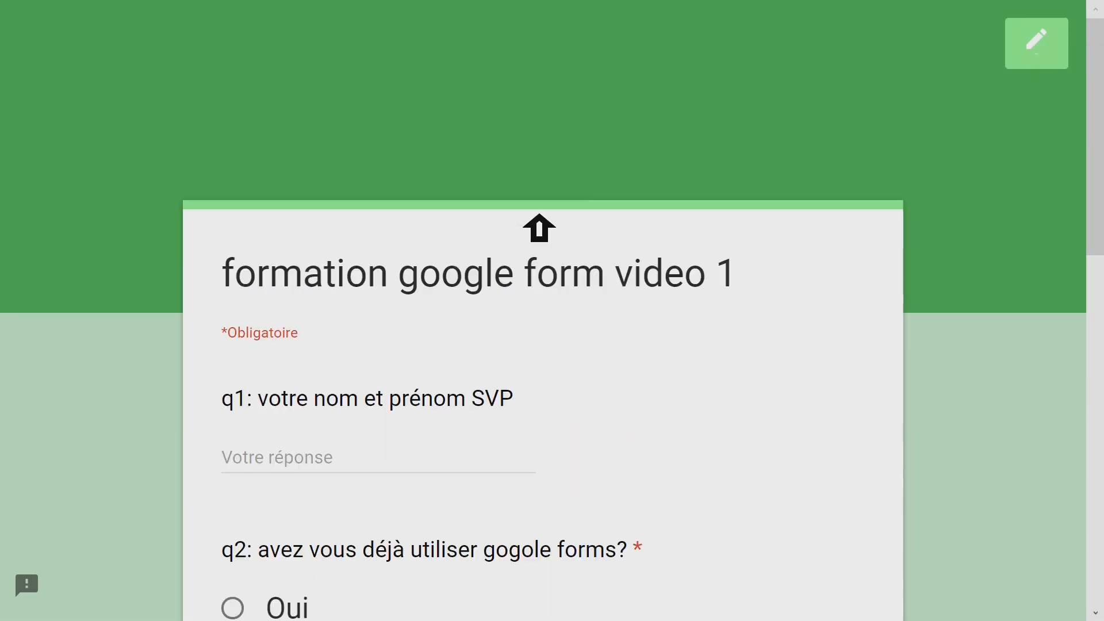
click(1062, 62)
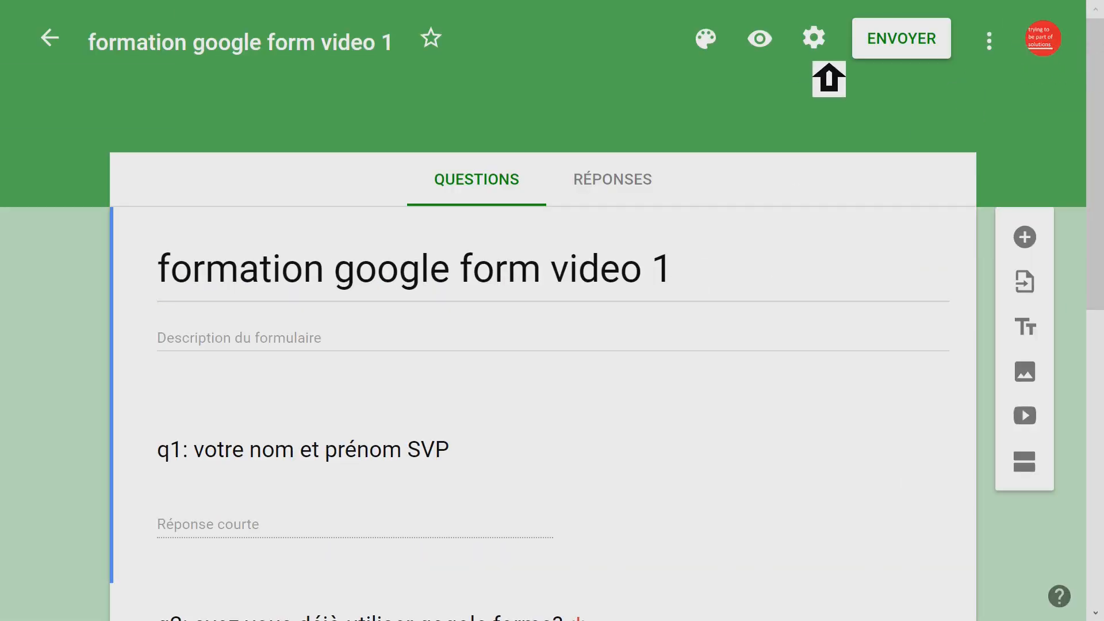
- Move question q3 above question q2 to try out reordering the form's questions
scroll(722, 195, down, 10)
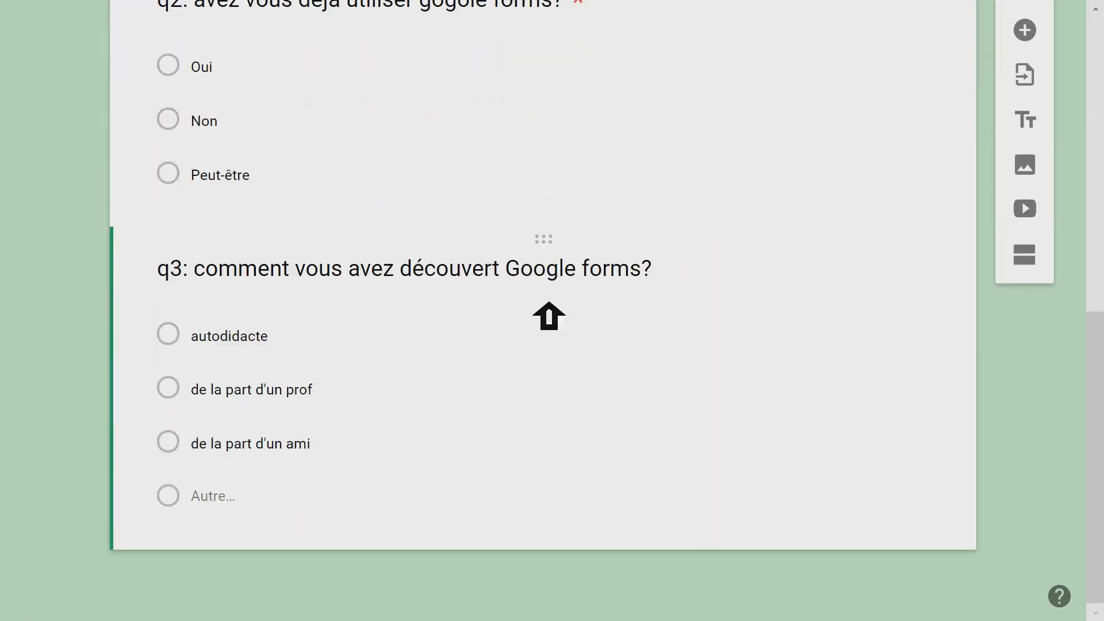
click(502, 277)
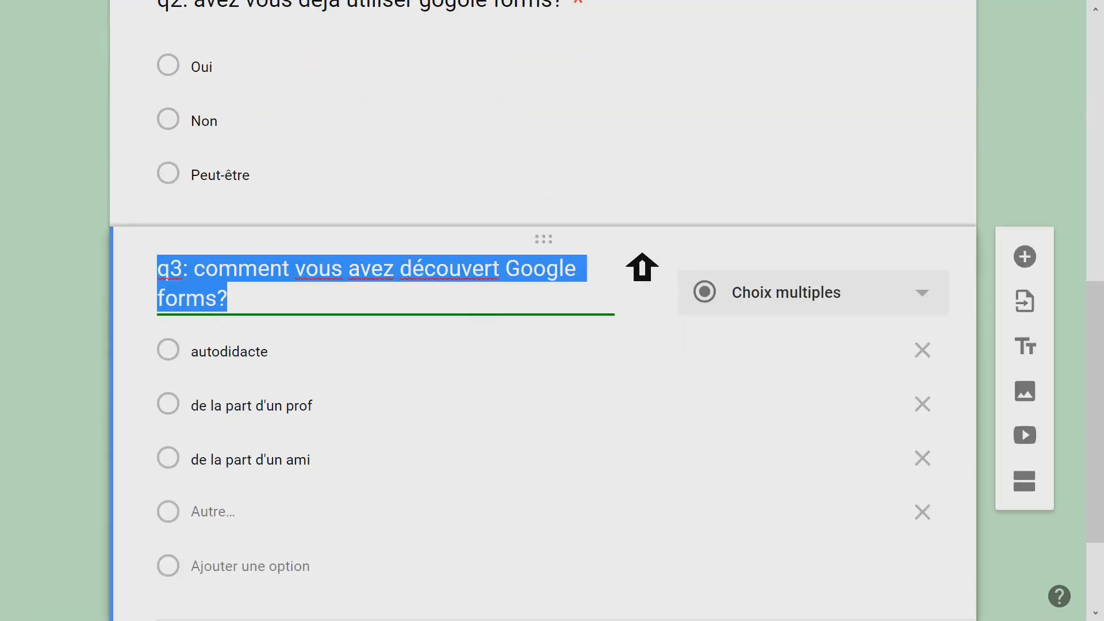
scroll(684, 269, up, 3)
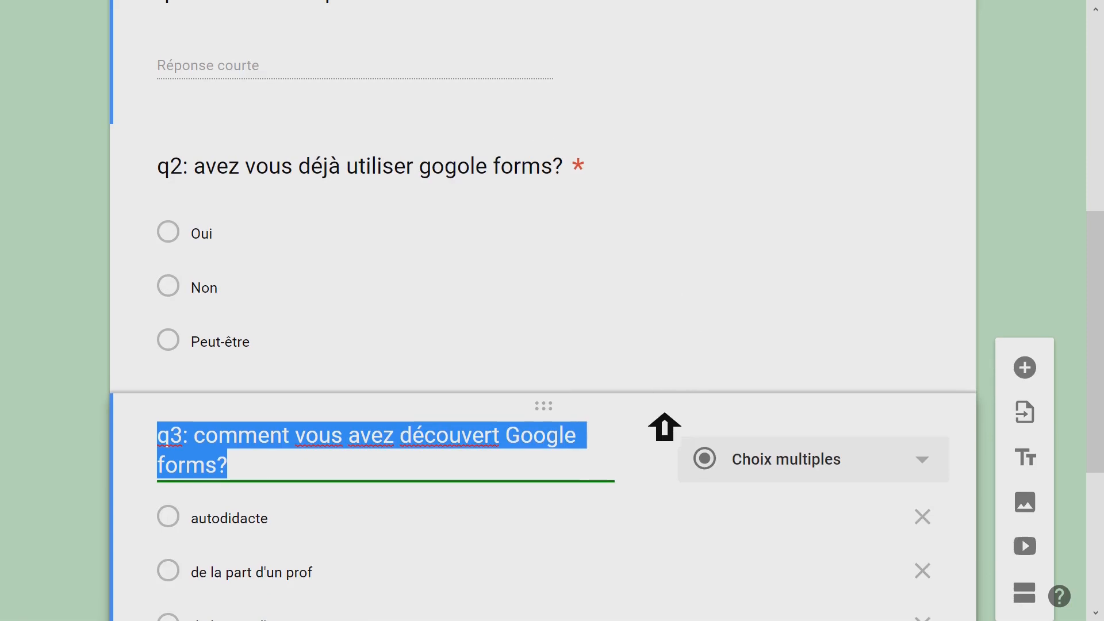
drag(664, 426, 653, 200)
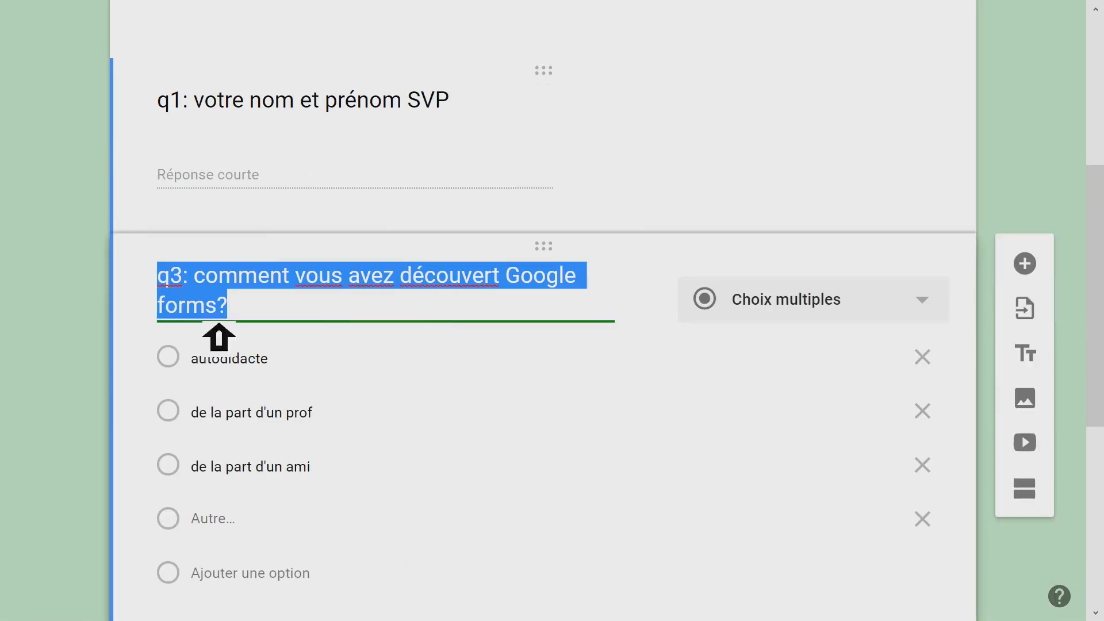
- Restore the original question order by moving question q2 back above question q3
drag(648, 252, 660, 458)
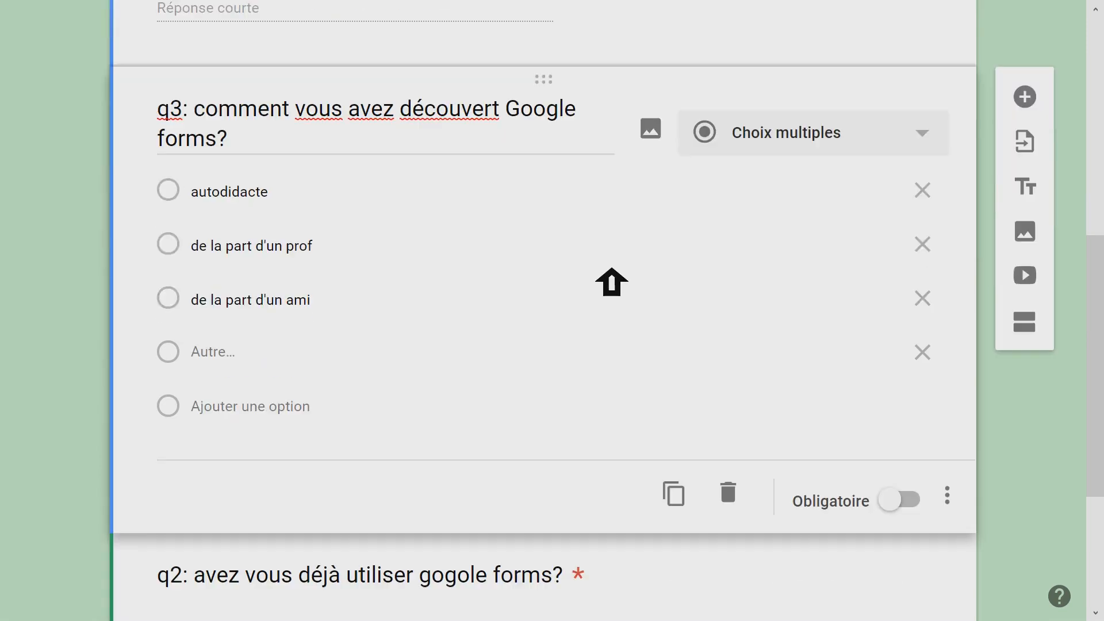
drag(645, 116, 661, 485)
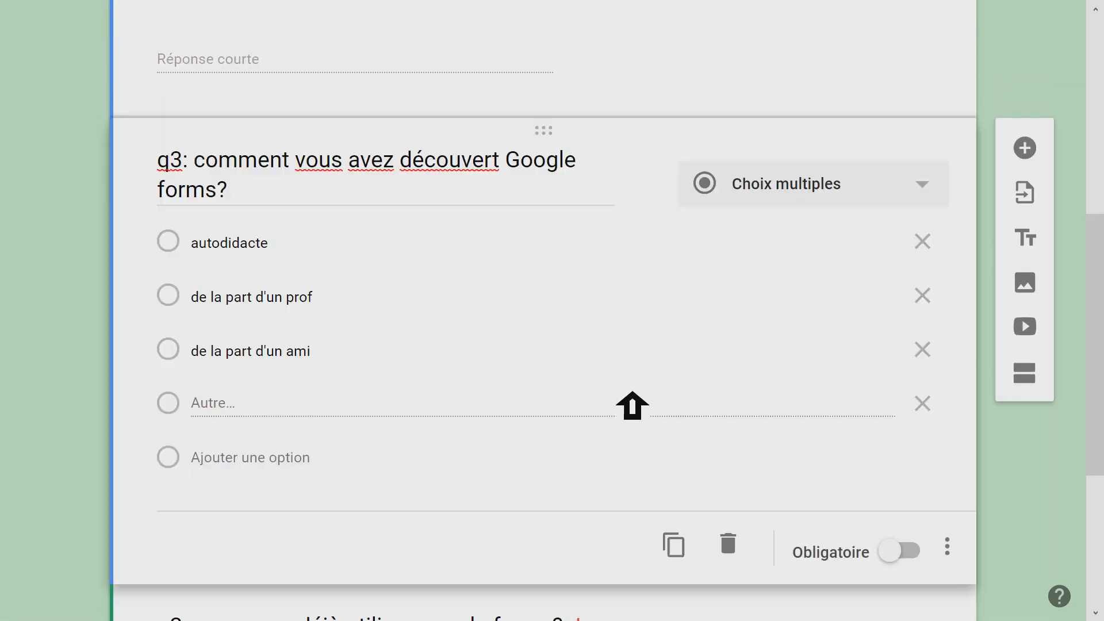
scroll(604, 360, down, 5)
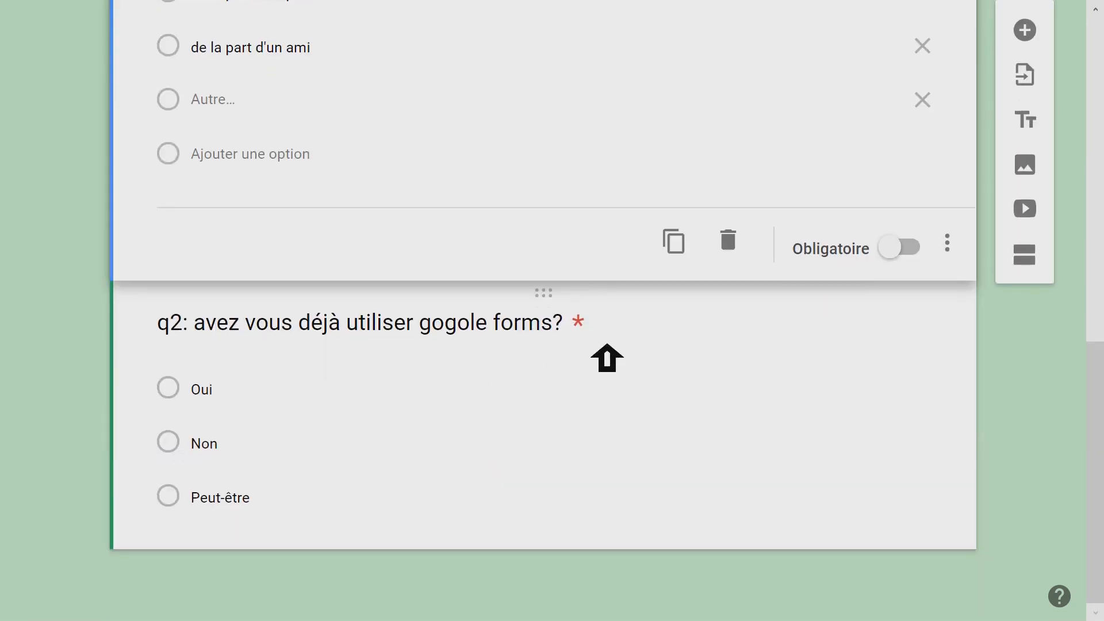
drag(619, 320, 650, 405)
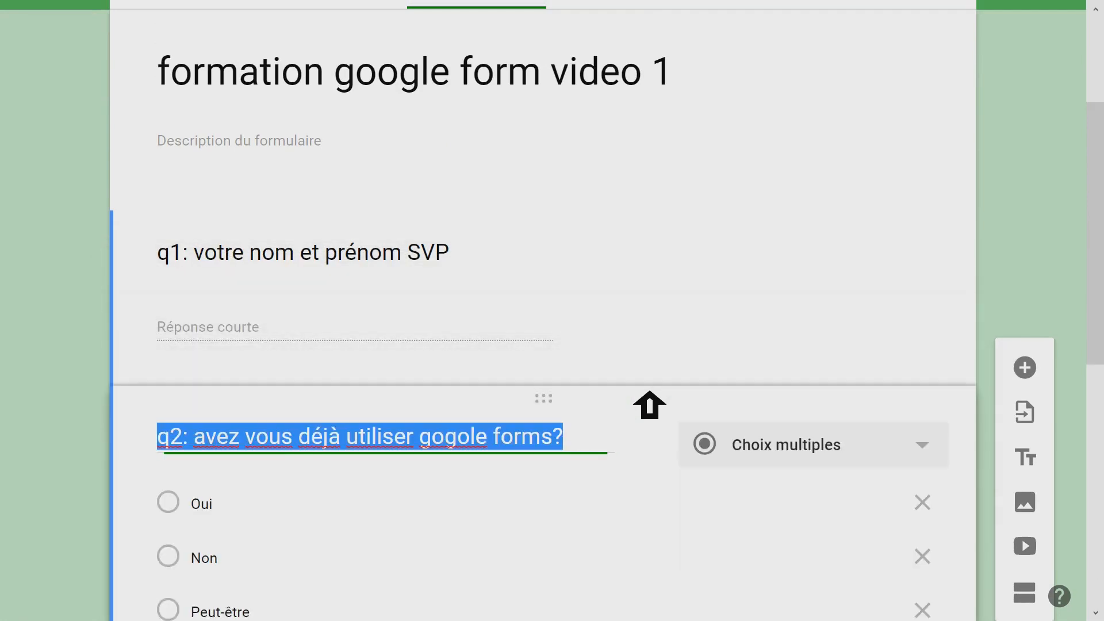
click(273, 438)
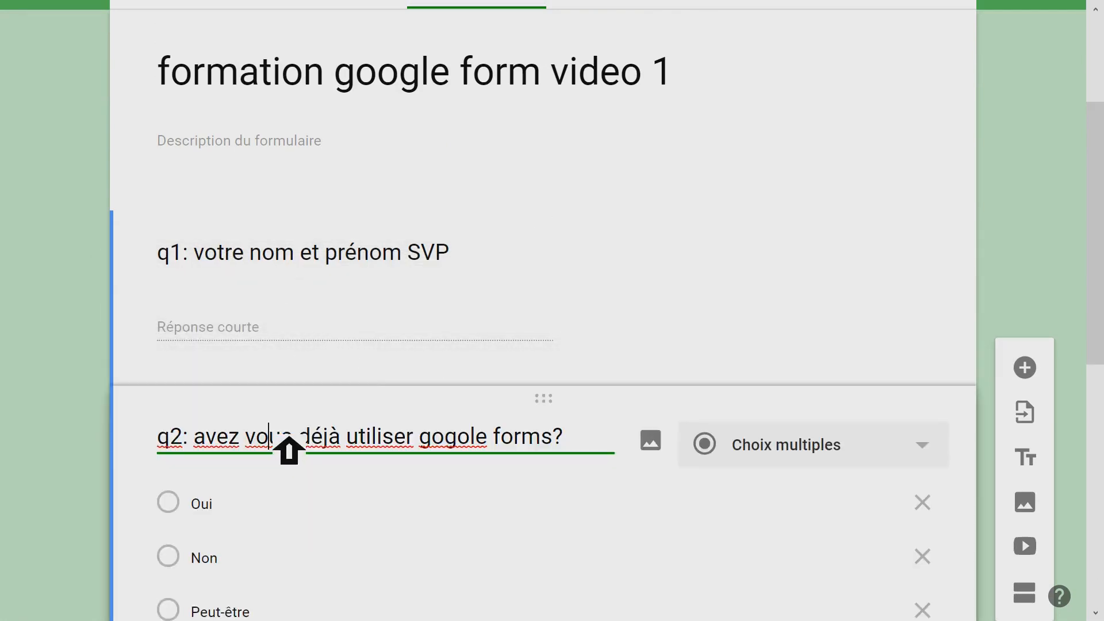
scroll(576, 399, down, 3)
scroll(577, 399, down, 5)
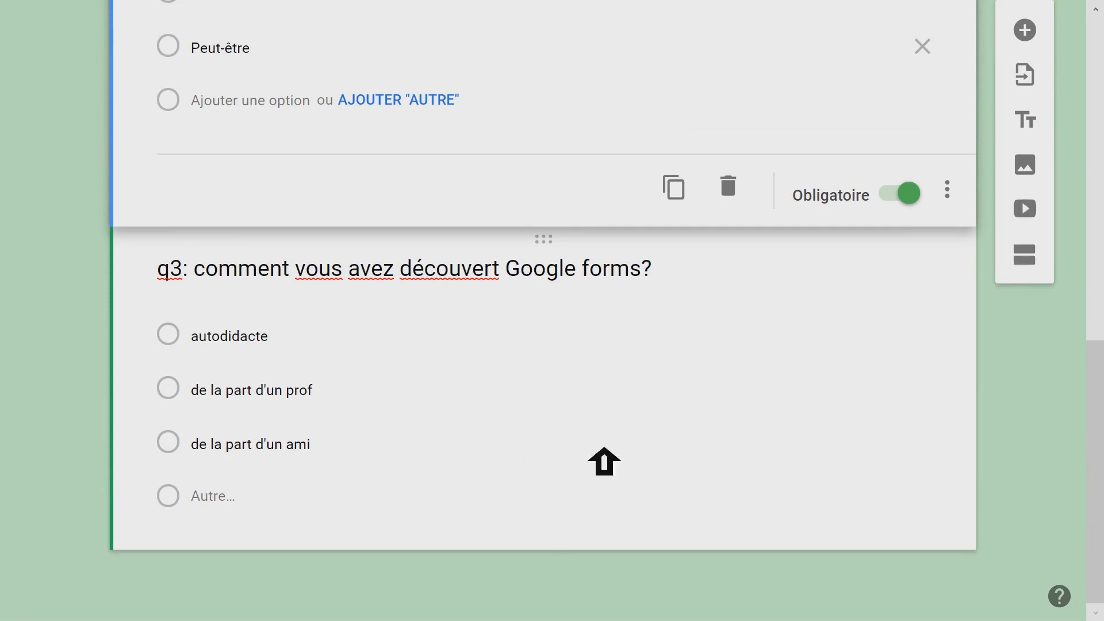
- Add a new question to the form and move it below question q3
scroll(785, 352, up, 3)
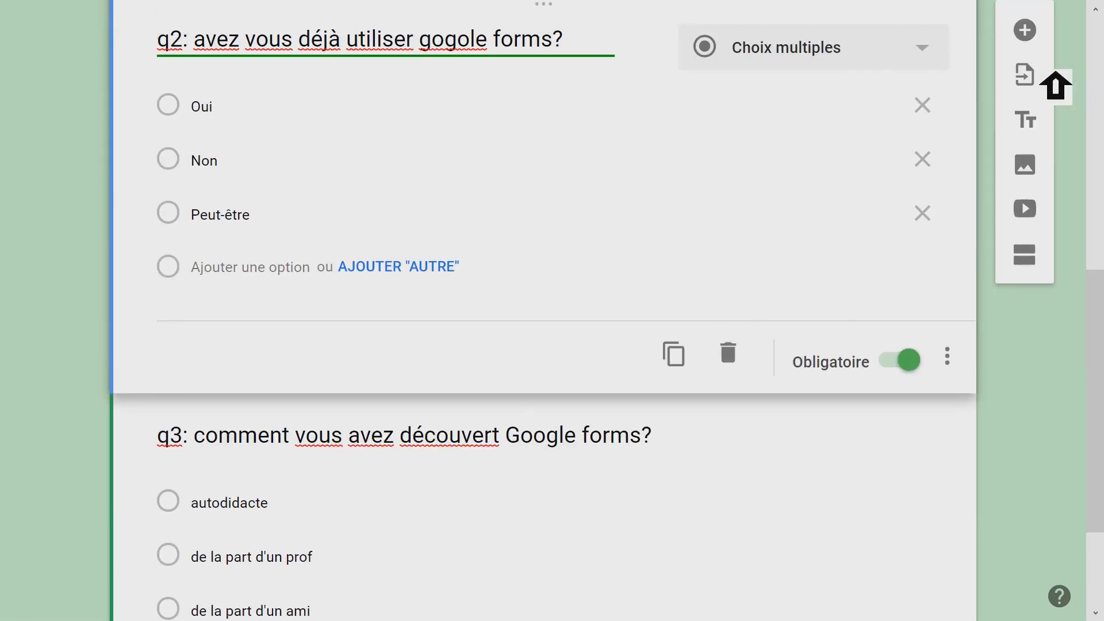
click(1045, 40)
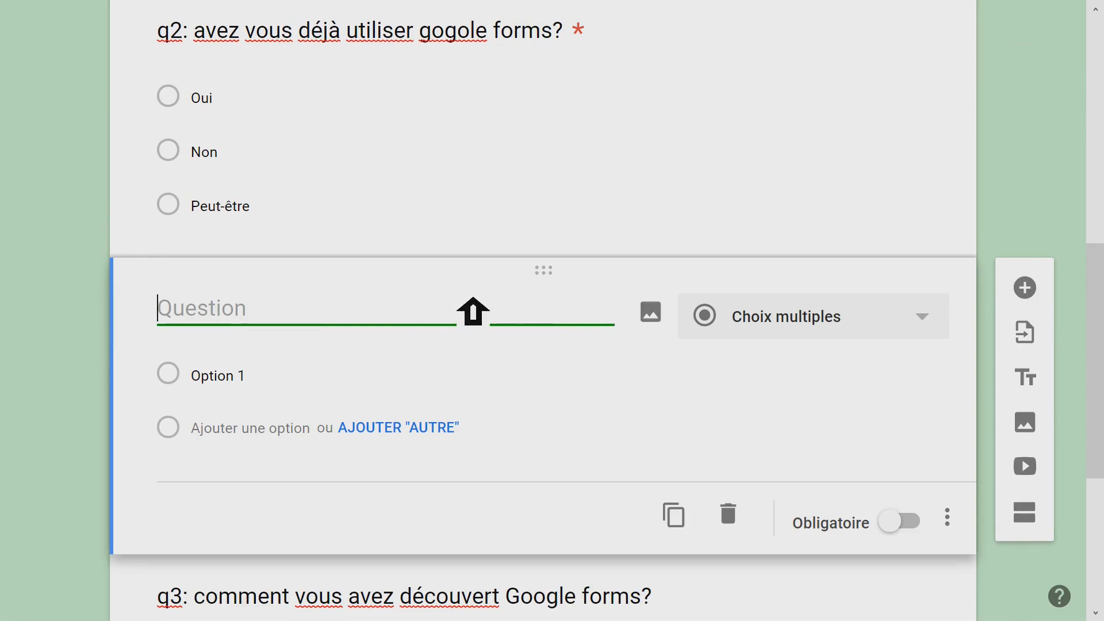
scroll(615, 266, down, 3)
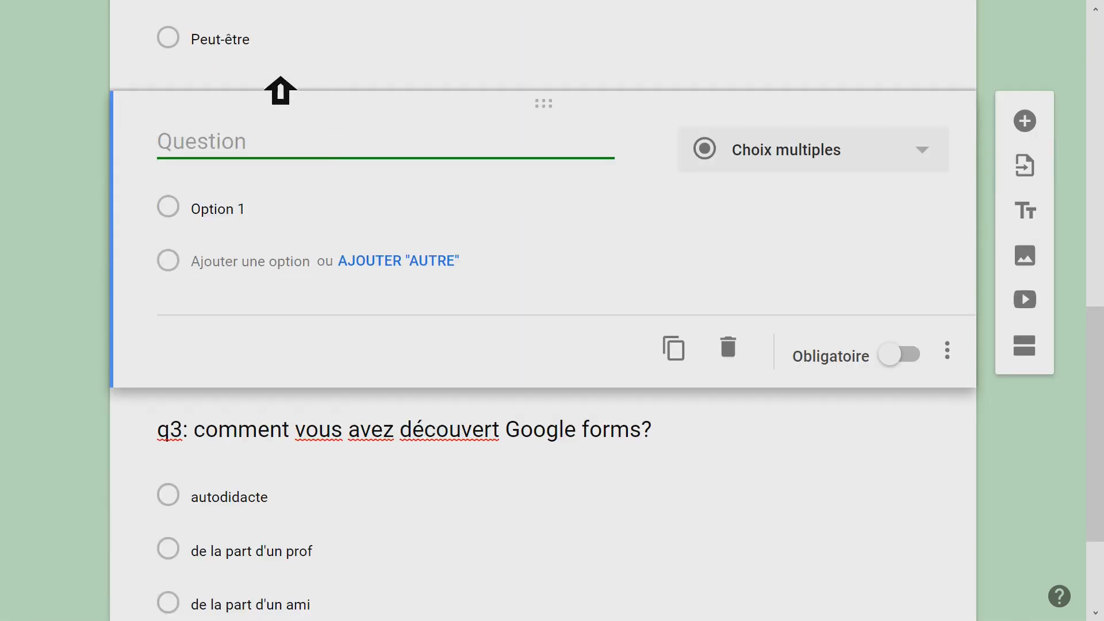
drag(582, 124, 584, 518)
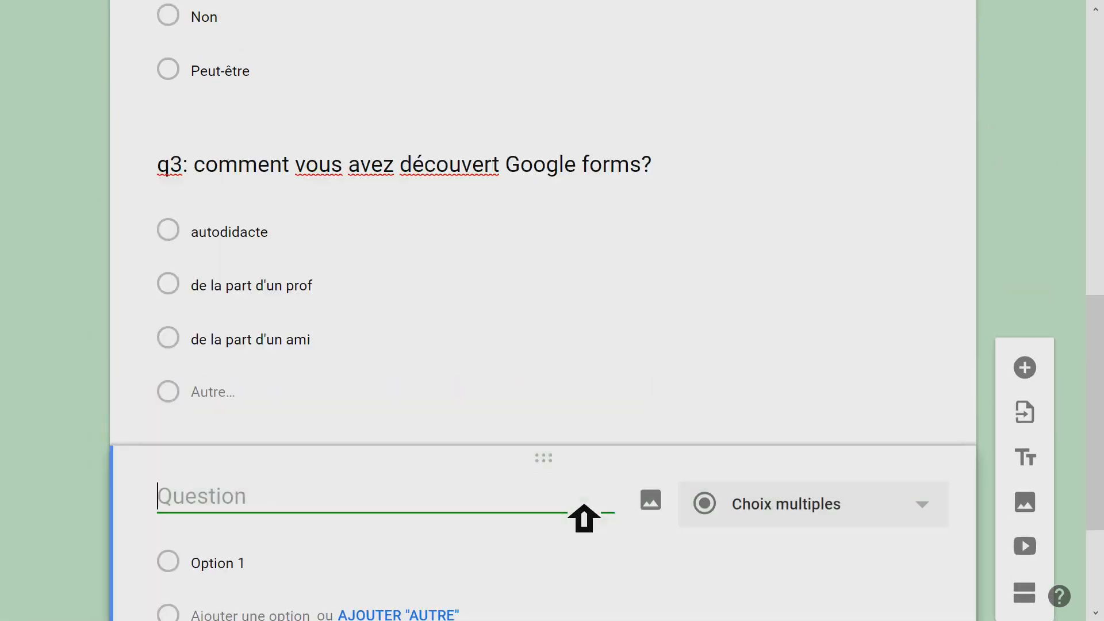
- Title the new question "q4: quelle est la date de votre naissance?"
scroll(542, 382, up, 9)
scroll(250, 368, down, 6)
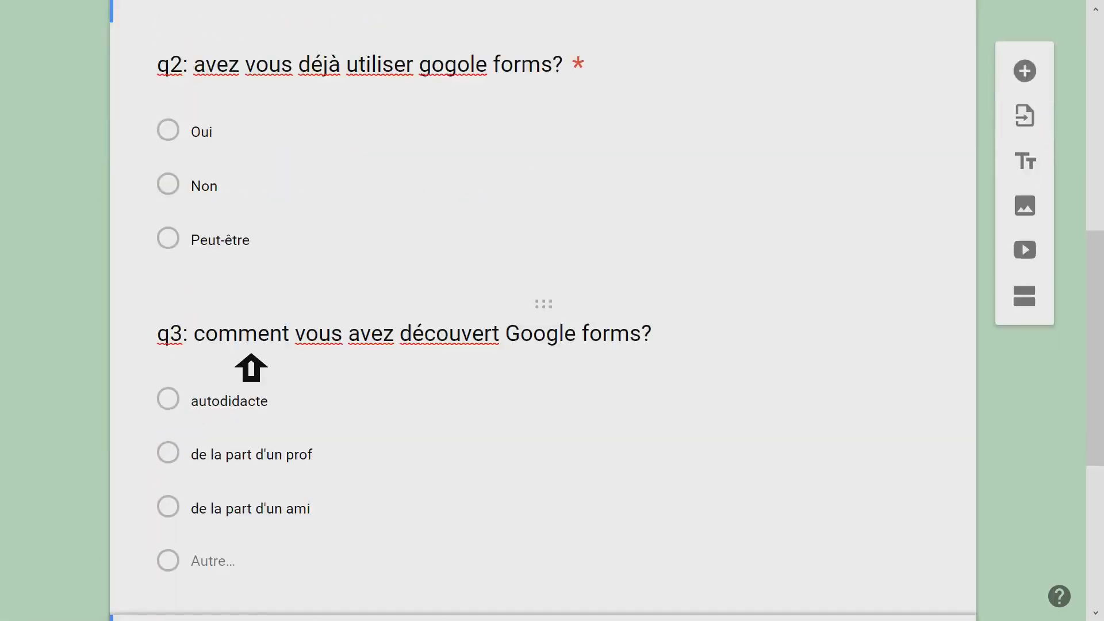
scroll(251, 367, down, 6)
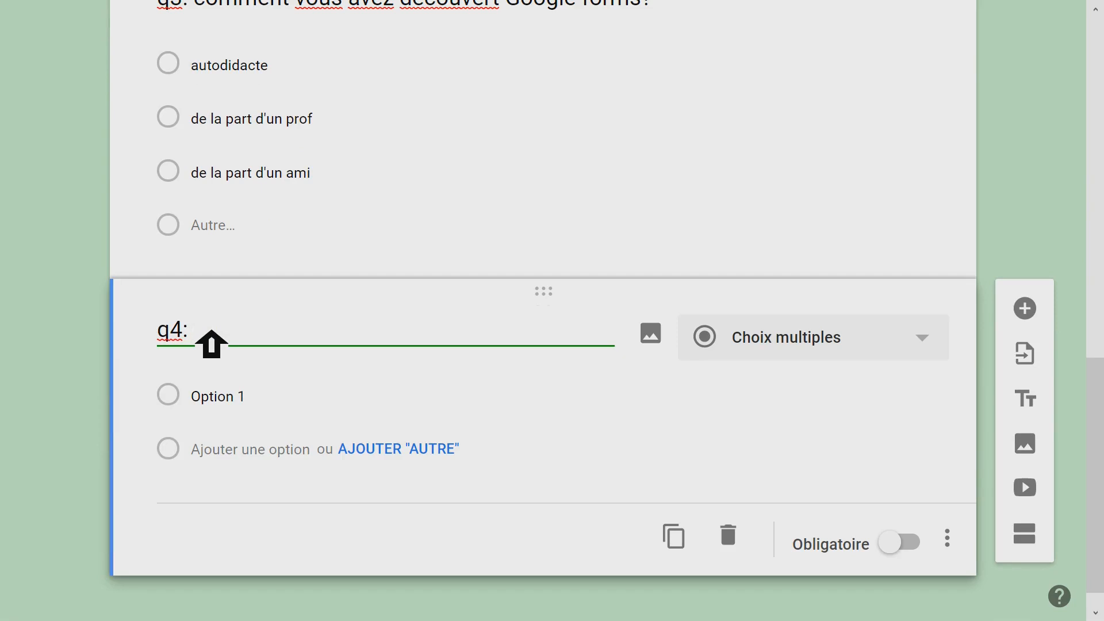
text(quelle est la date de votre naissance?)
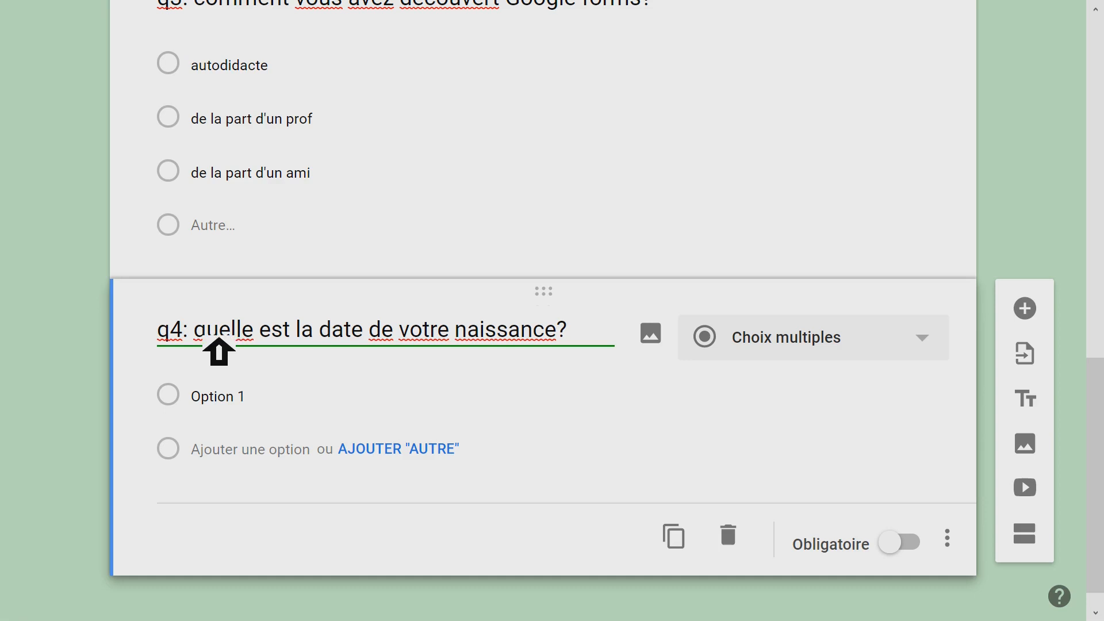
drag(209, 339, 527, 343)
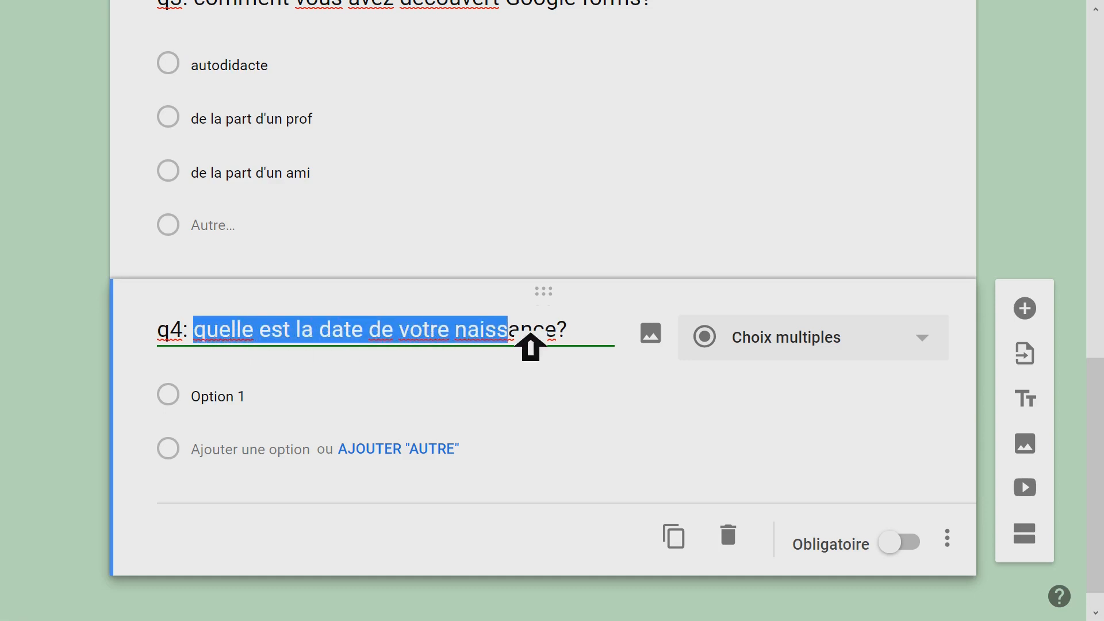
click(527, 343)
- Set the answer type of question q4 to Date, and turn its required setting on and off again
click(936, 345)
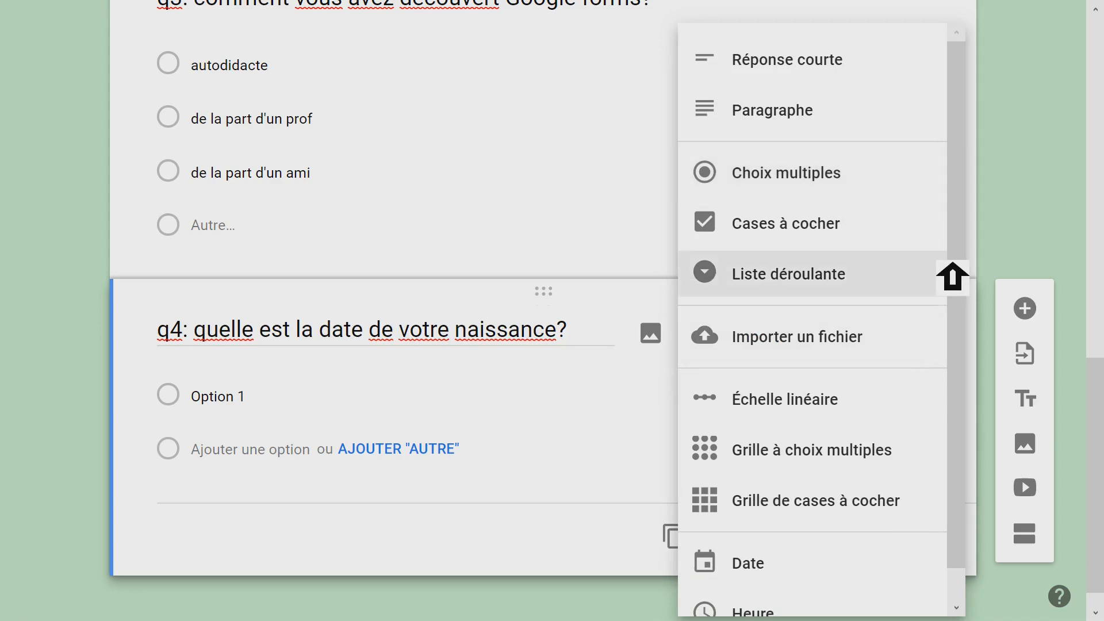
scroll(953, 264, down, 1)
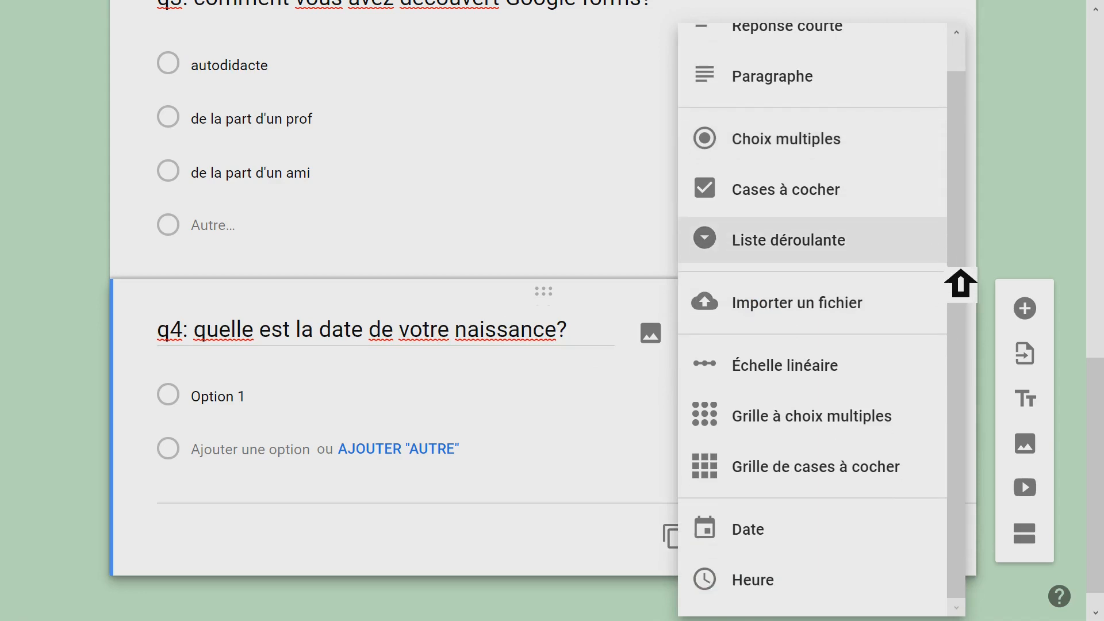
click(765, 535)
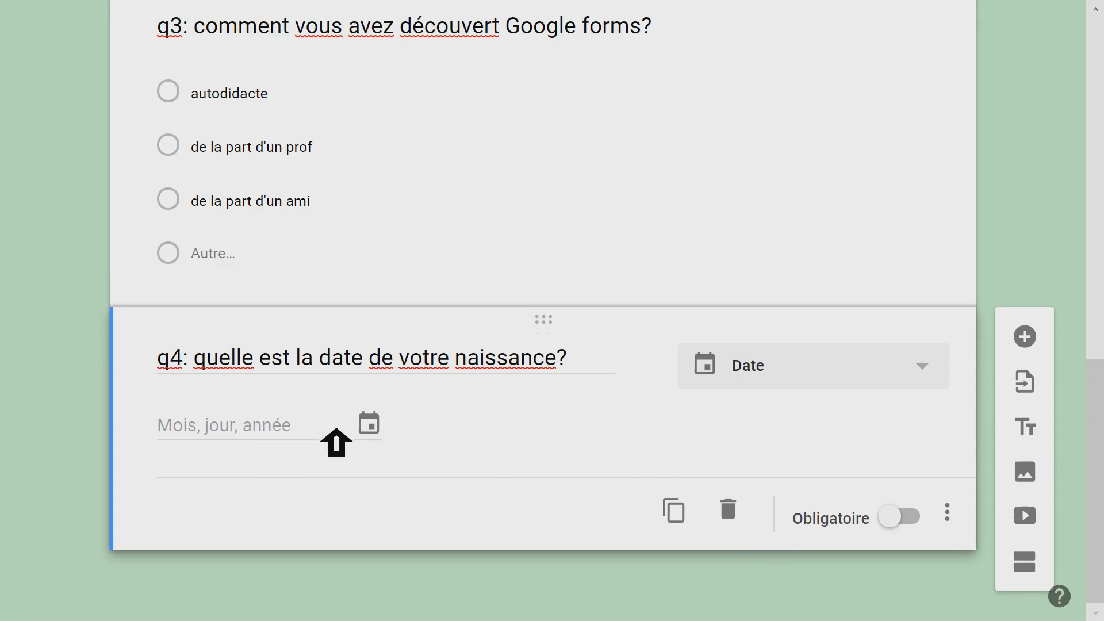
click(917, 522)
click(921, 520)
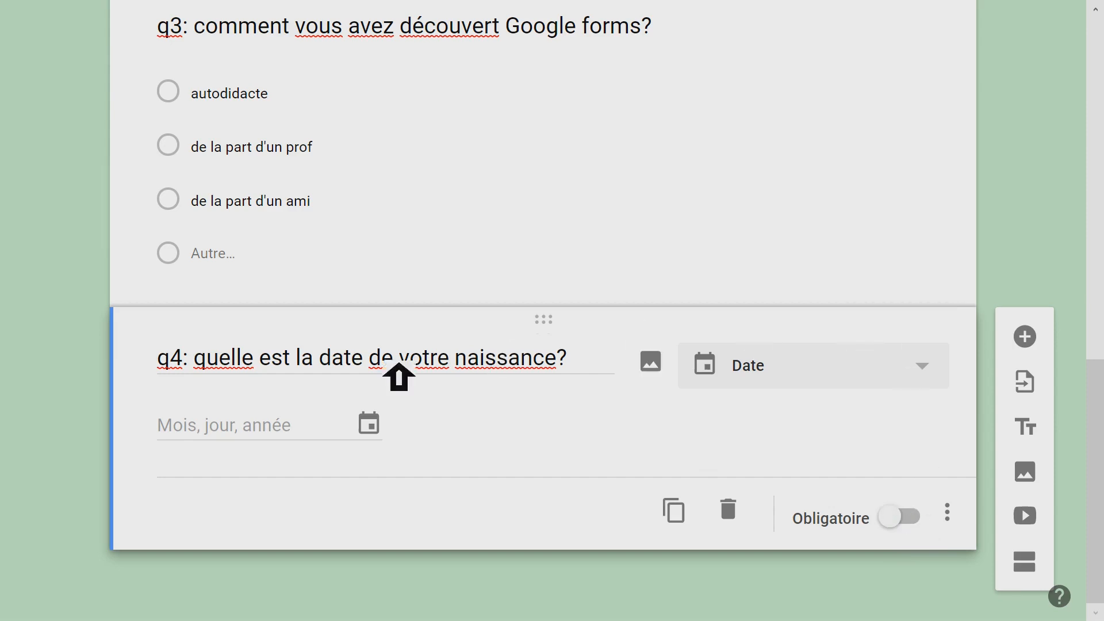
- Add question "q5: vous comptez utiliser google forms dans ces champs" with options "utilisation personelle", "dans l'université", "dans des formations" and "dans le commerce"
click(1029, 338)
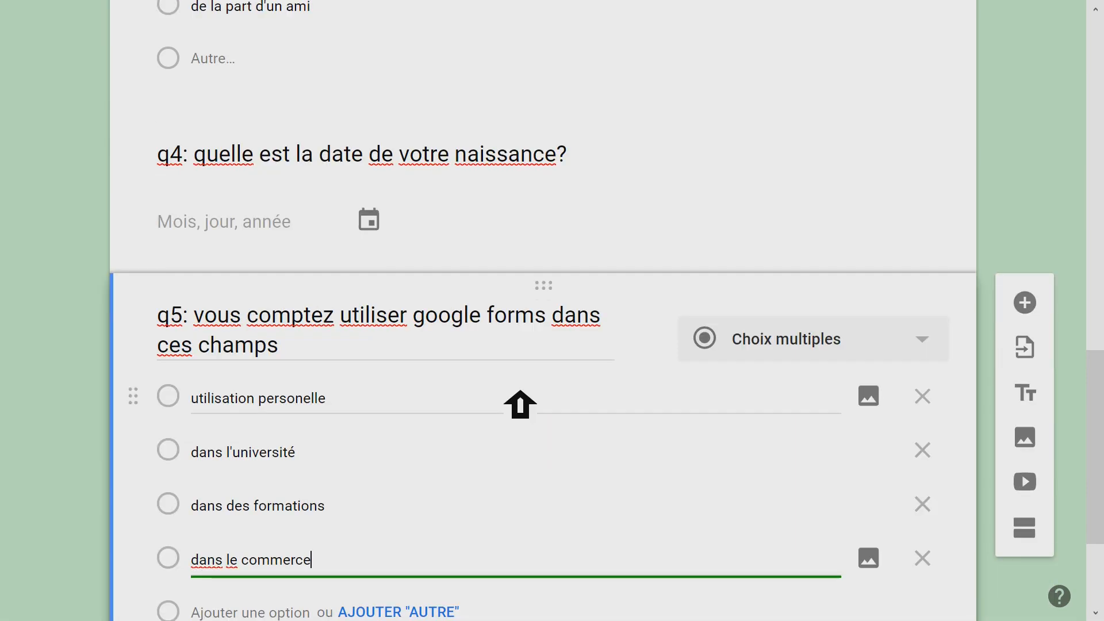
scroll(519, 405, down, 3)
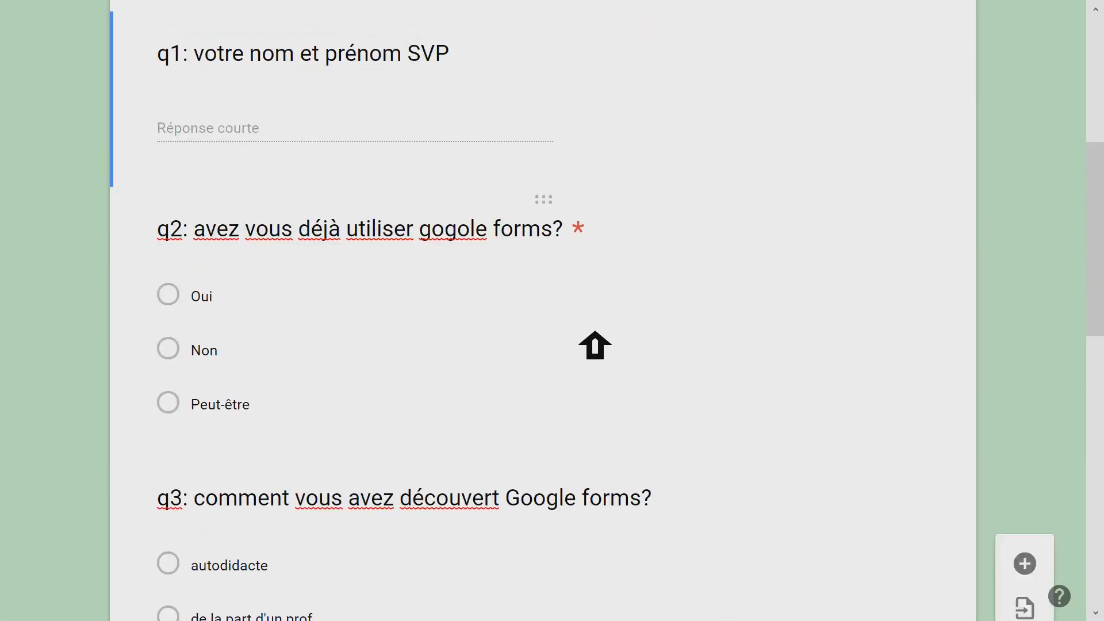
- Preview the form and check how the date question q4 and the multiple-choice question q5 are displayed
scroll(595, 332, up, 7)
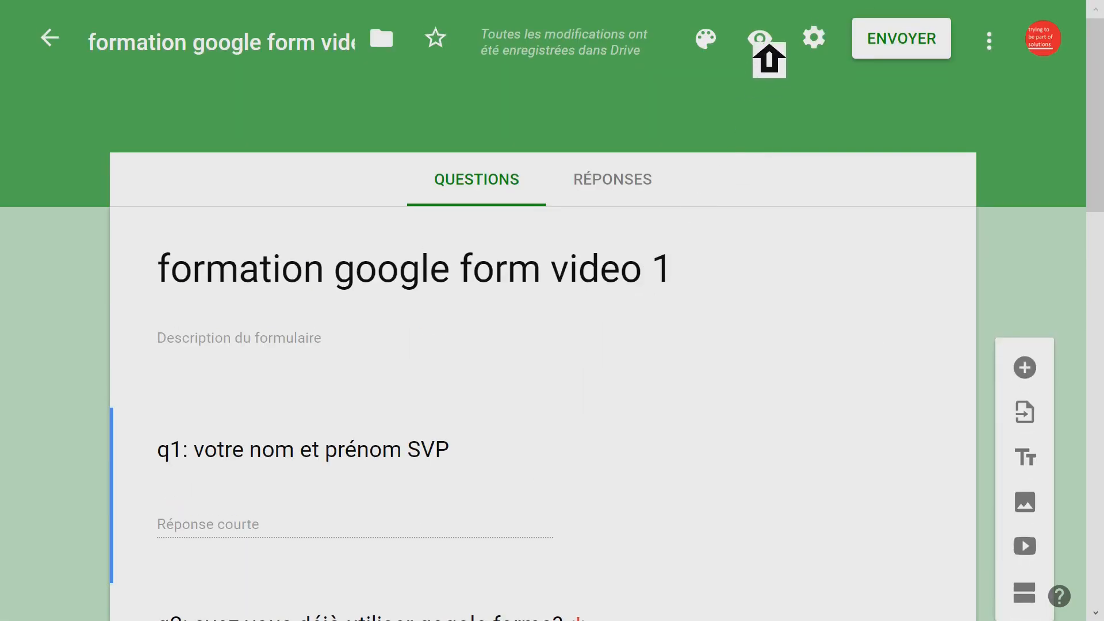
click(767, 44)
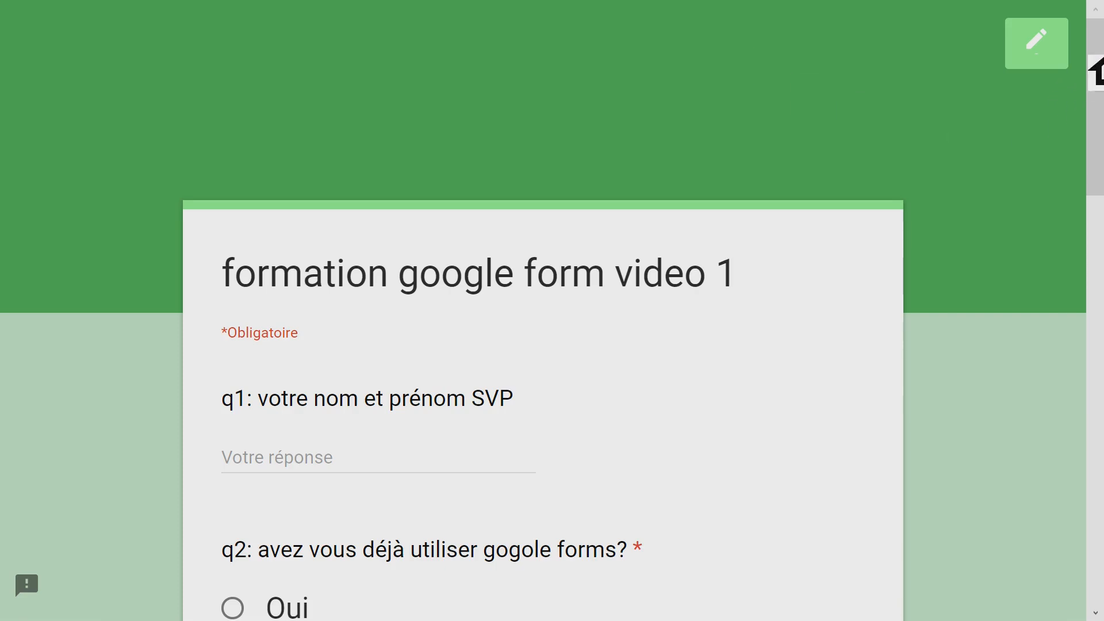
scroll(1099, 144, down, 3)
drag(1100, 150, 1101, 410)
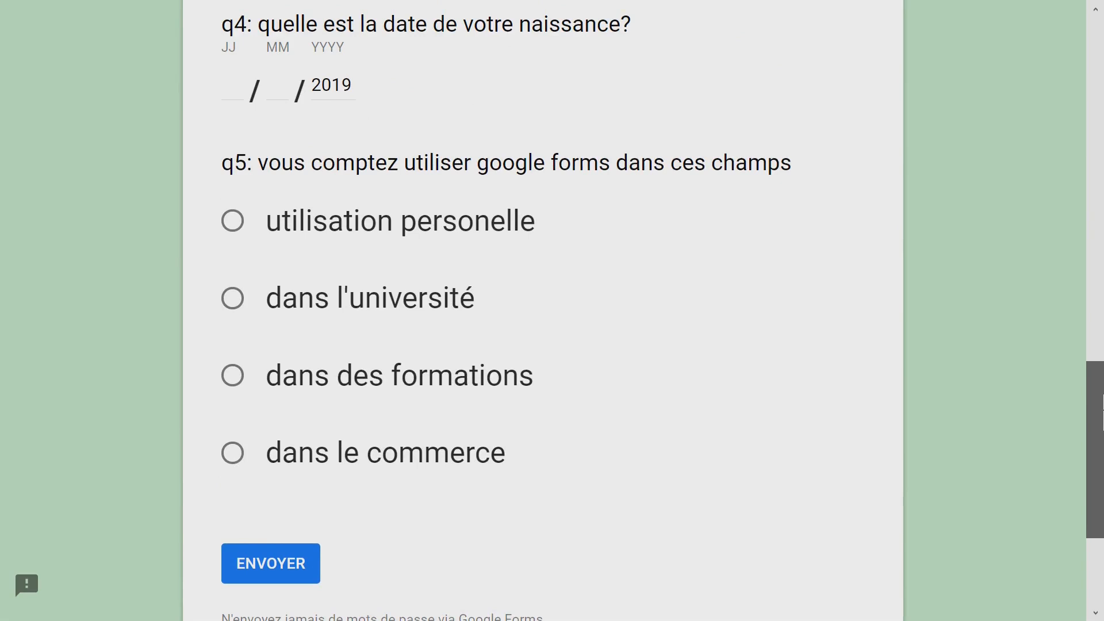
- Test the single-choice behaviour of question q5 in the preview by choosing each of its four options in turn
click(246, 226)
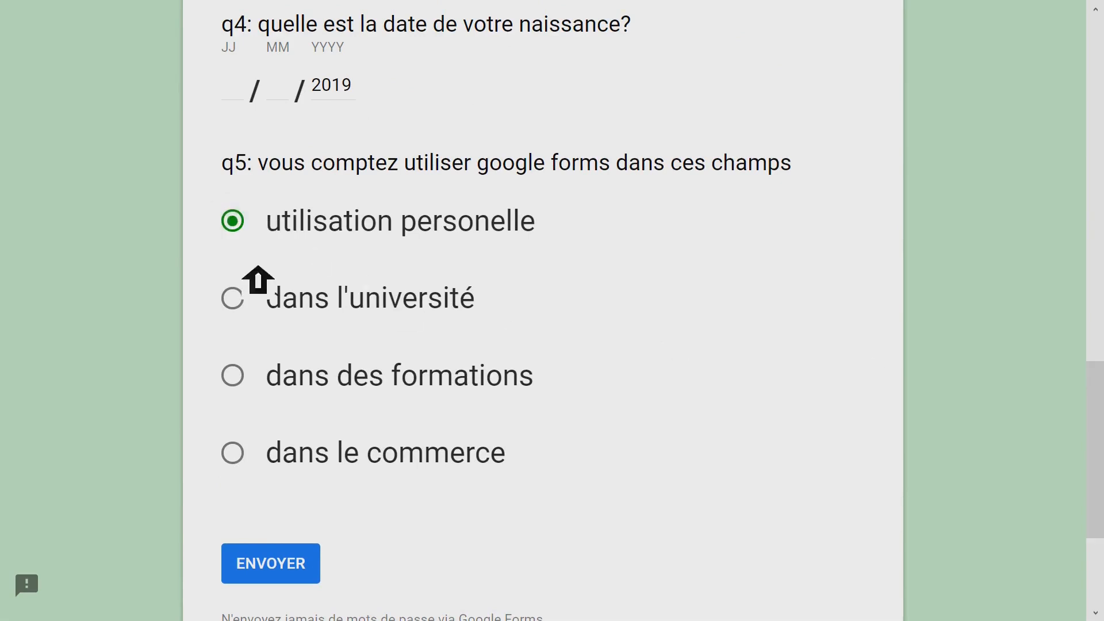
click(246, 299)
click(251, 387)
click(246, 455)
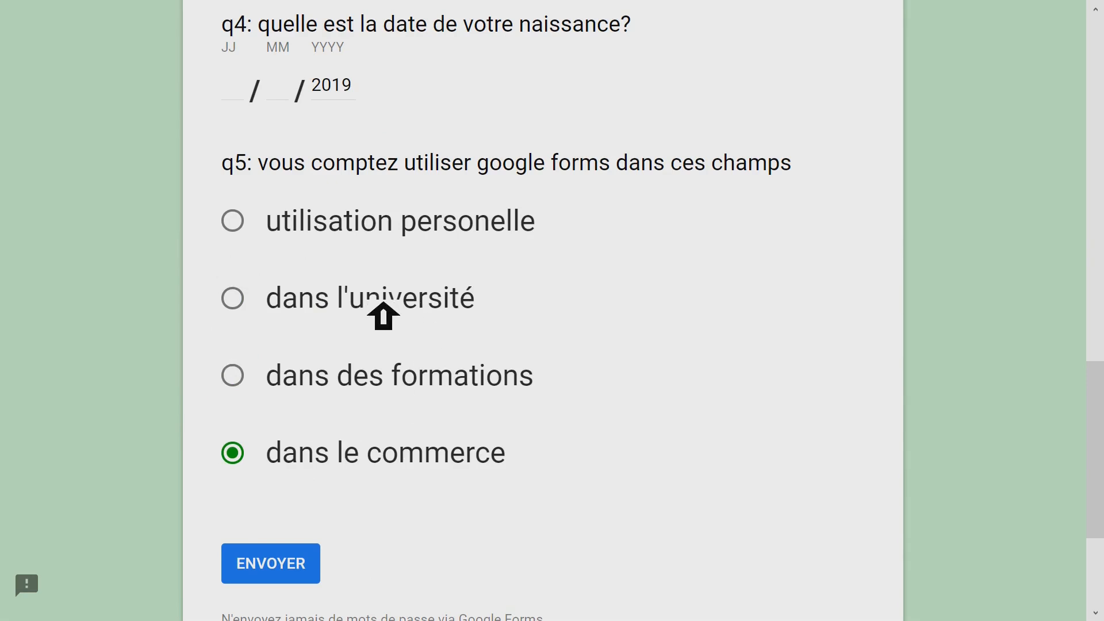
- Return to editing the form and change the answer type of question q5 to "Cases à cocher"
scroll(851, 78, up, 20)
click(1009, 57)
click(735, 387)
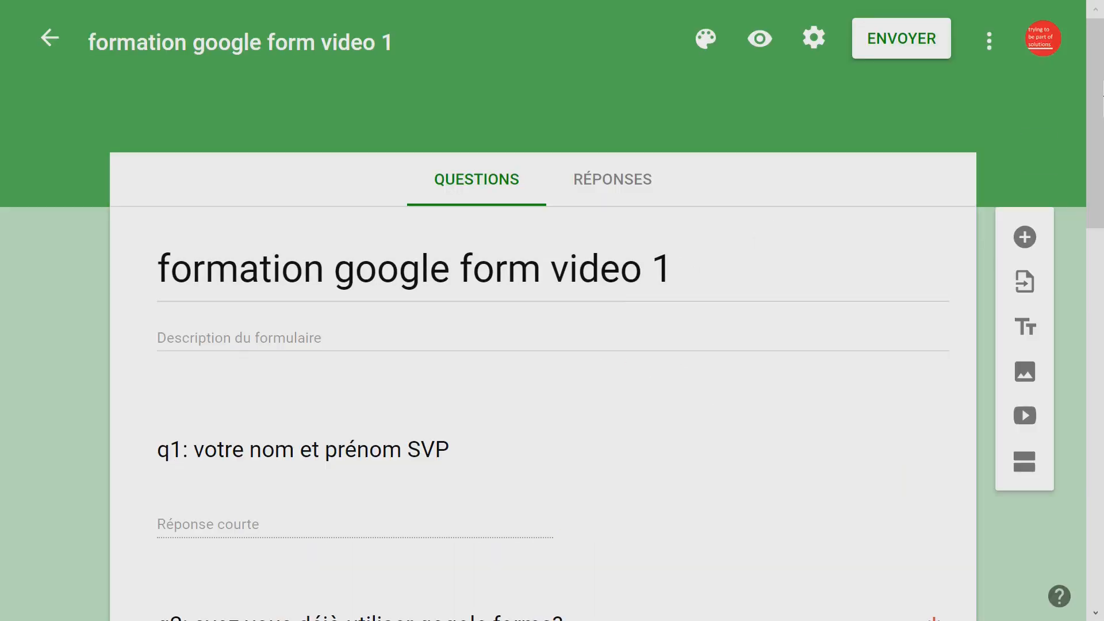
drag(1099, 85, 1099, 480)
click(505, 278)
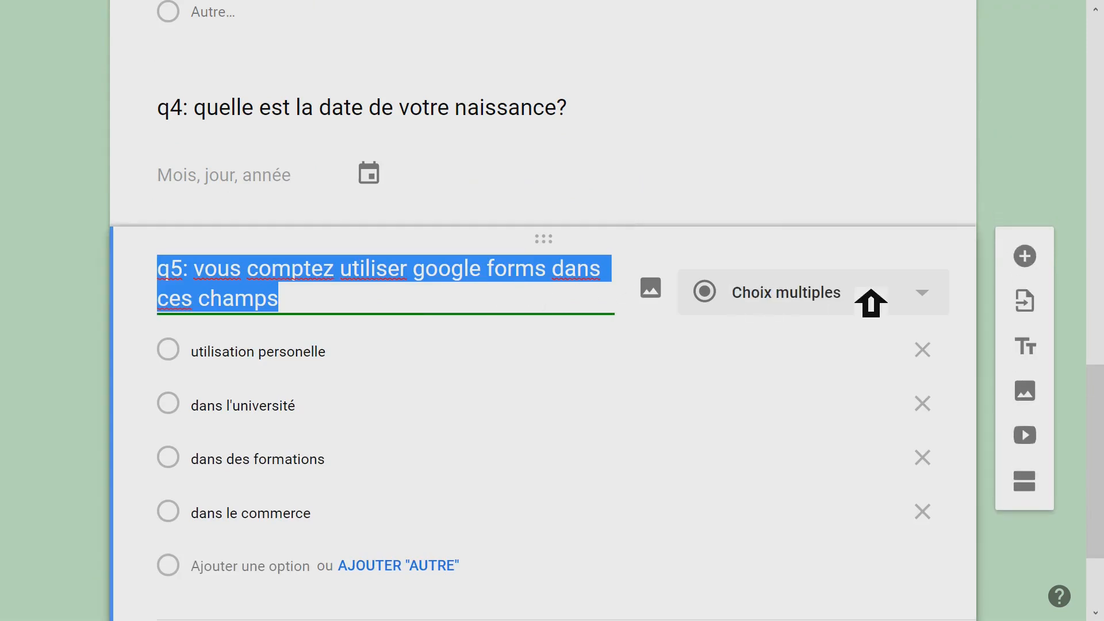
click(940, 294)
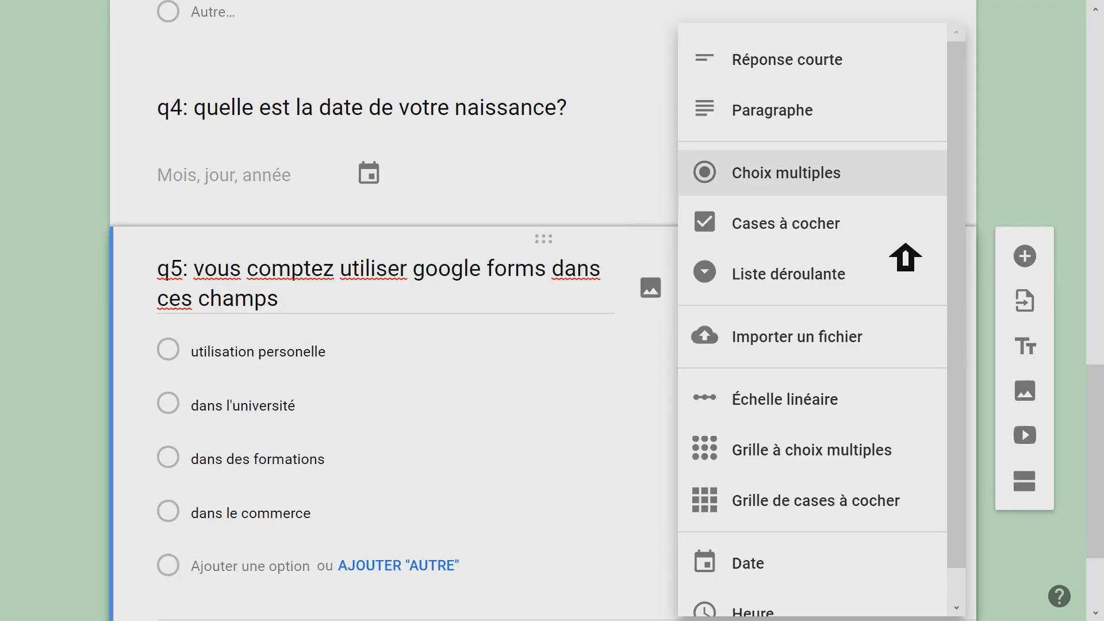
click(761, 240)
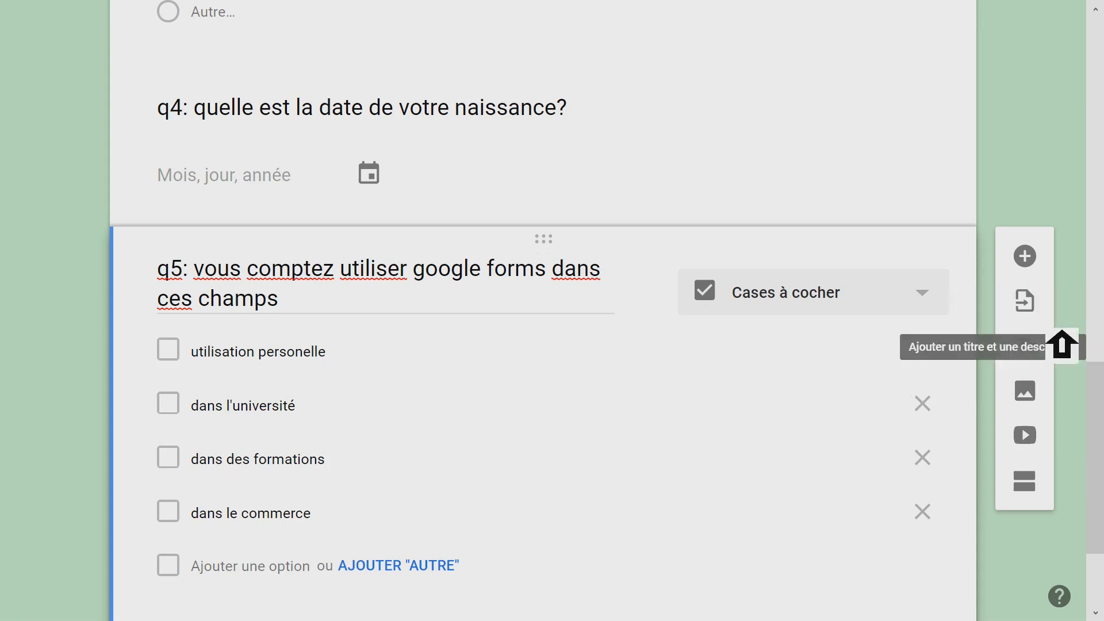
- Preview the form and test question q5's checkboxes by ticking several options and clearing them again
drag(1098, 374, 1099, 43)
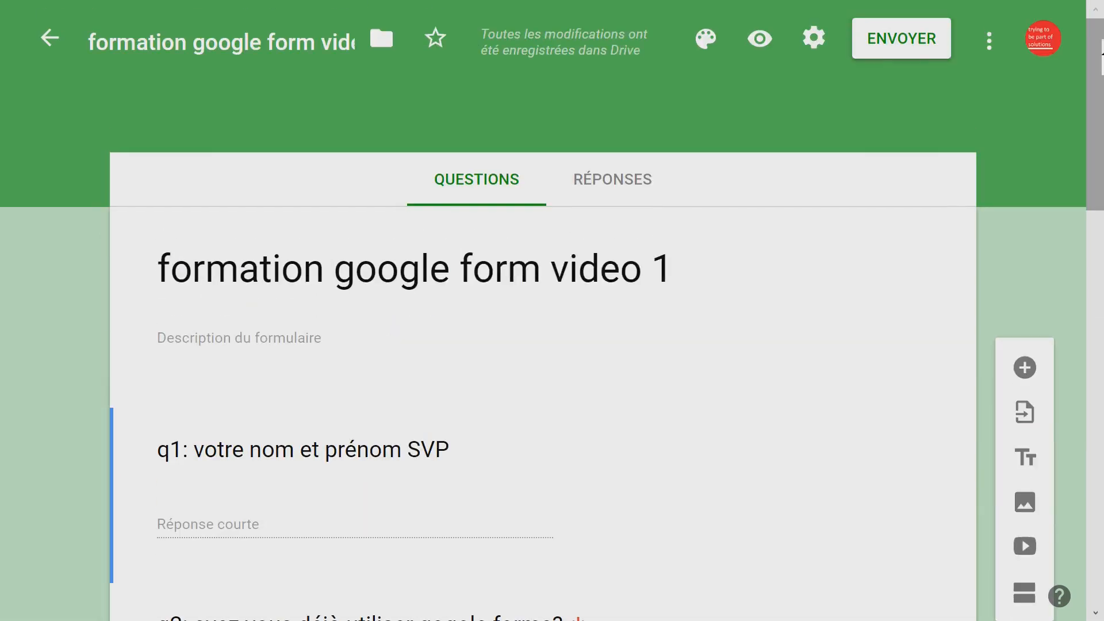
click(779, 40)
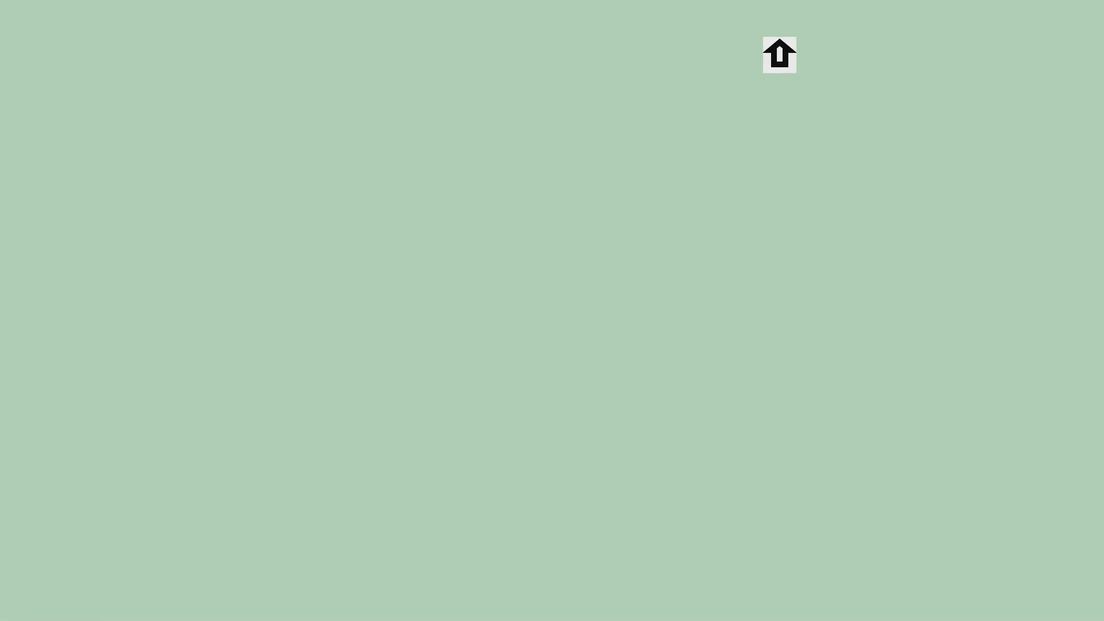
drag(1099, 46, 1101, 392)
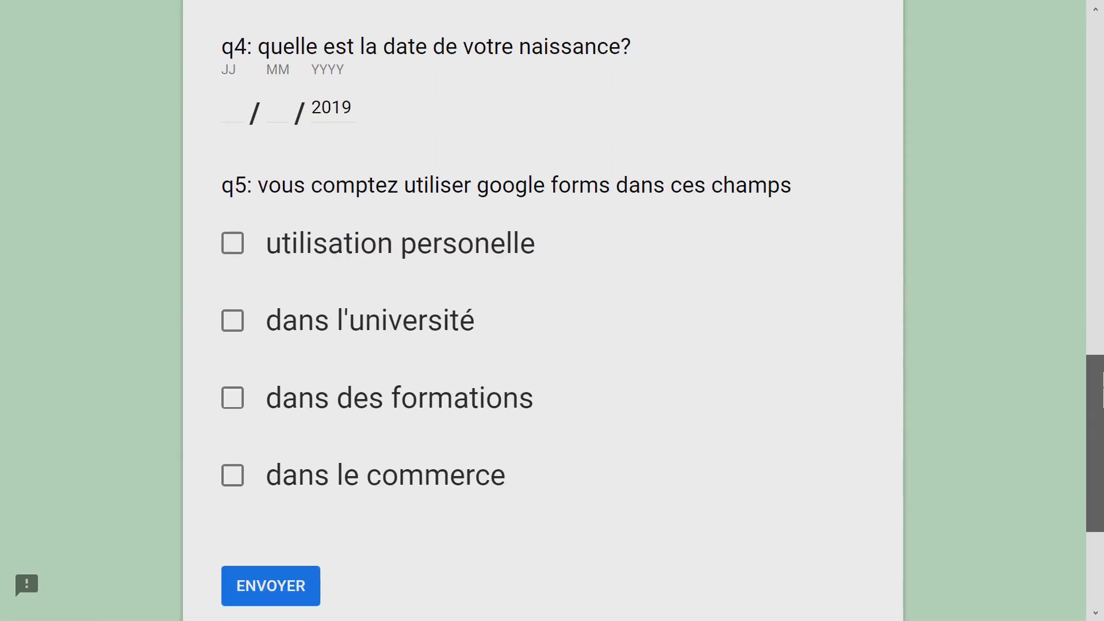
click(261, 253)
click(254, 319)
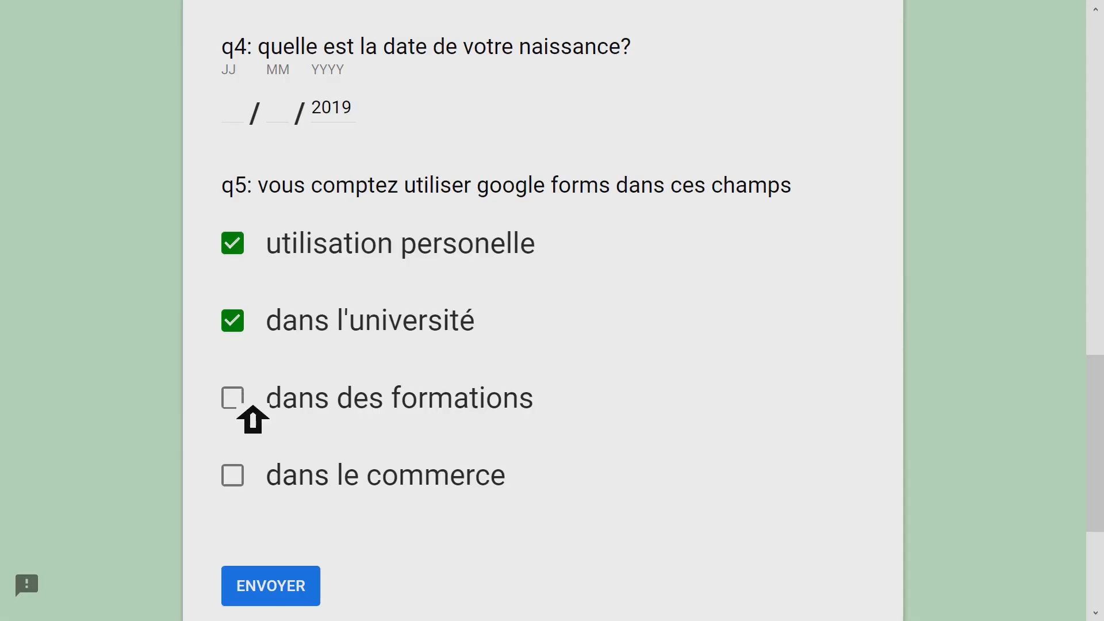
click(249, 405)
click(264, 470)
click(241, 394)
click(246, 329)
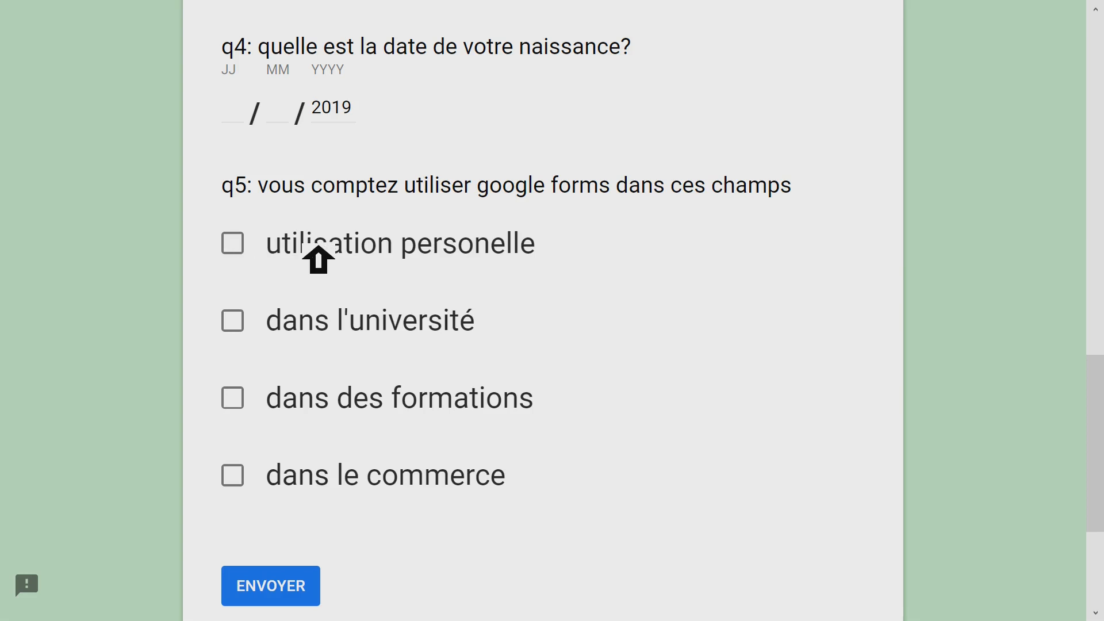
key(XF86MonBrightnessUp)
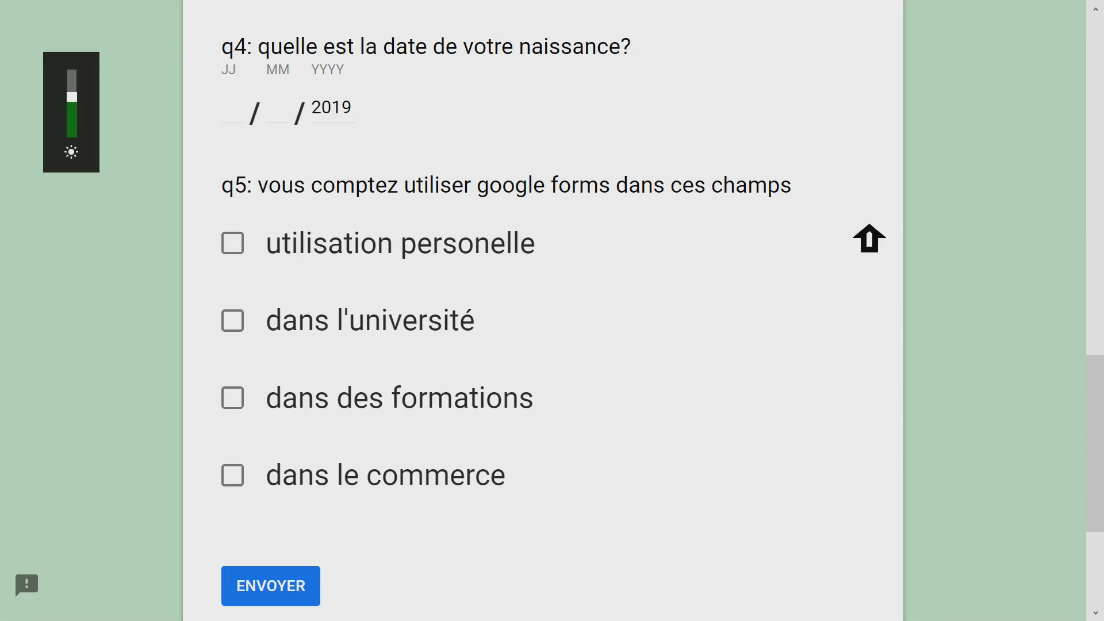
- Go back to the form editor and turn on response validation ("Validation de réponse") for checkbox question q5
drag(1094, 399, 1095, 62)
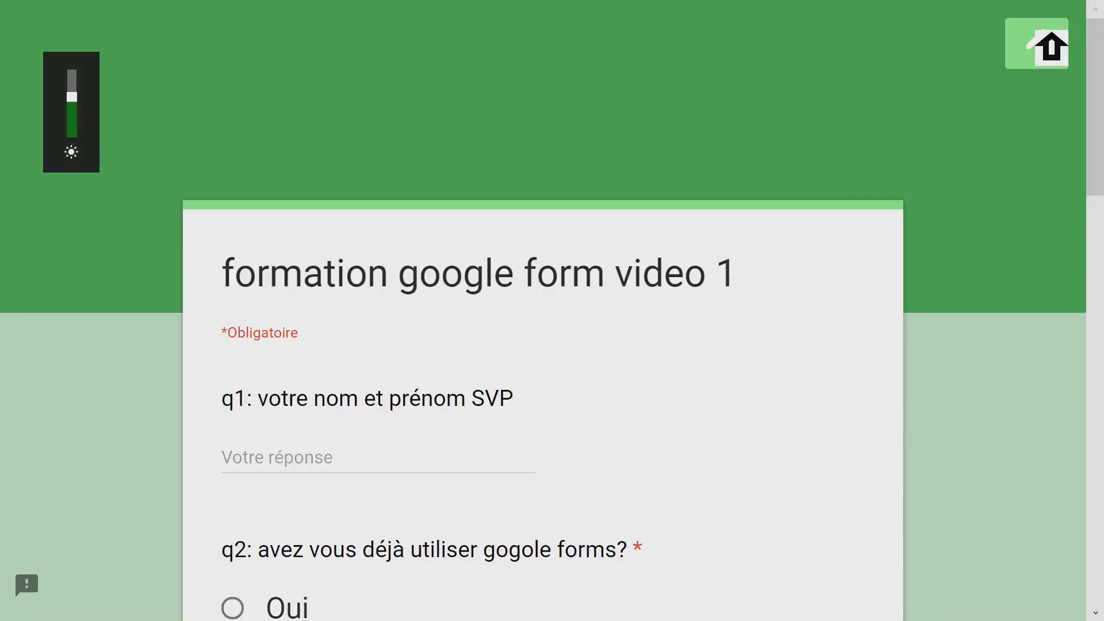
click(1033, 36)
click(734, 399)
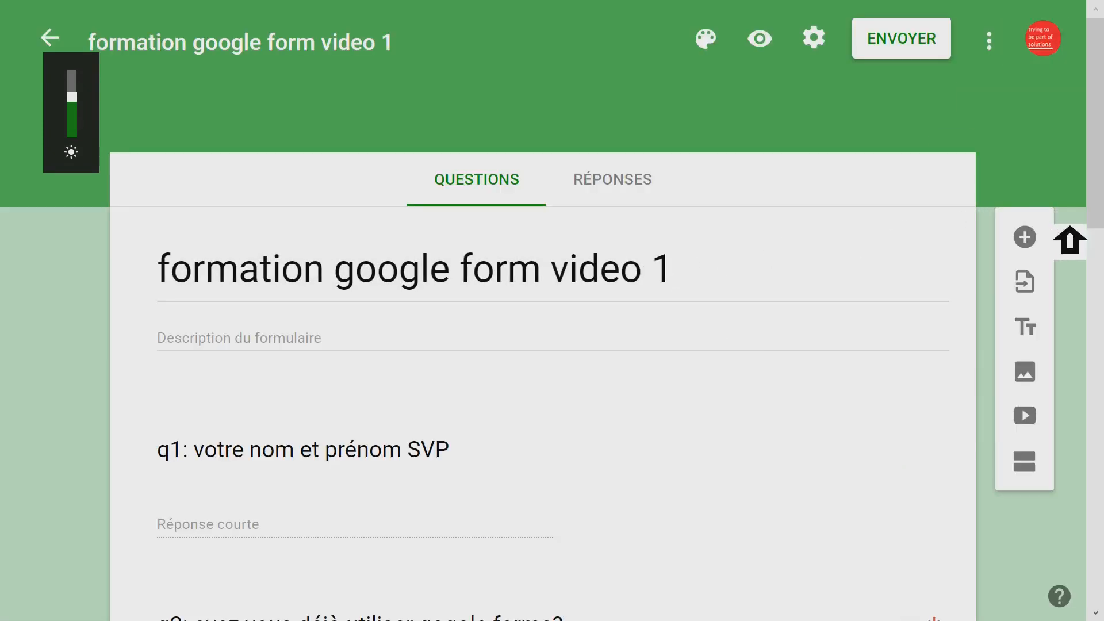
drag(1094, 144, 1093, 417)
drag(1101, 470, 1101, 535)
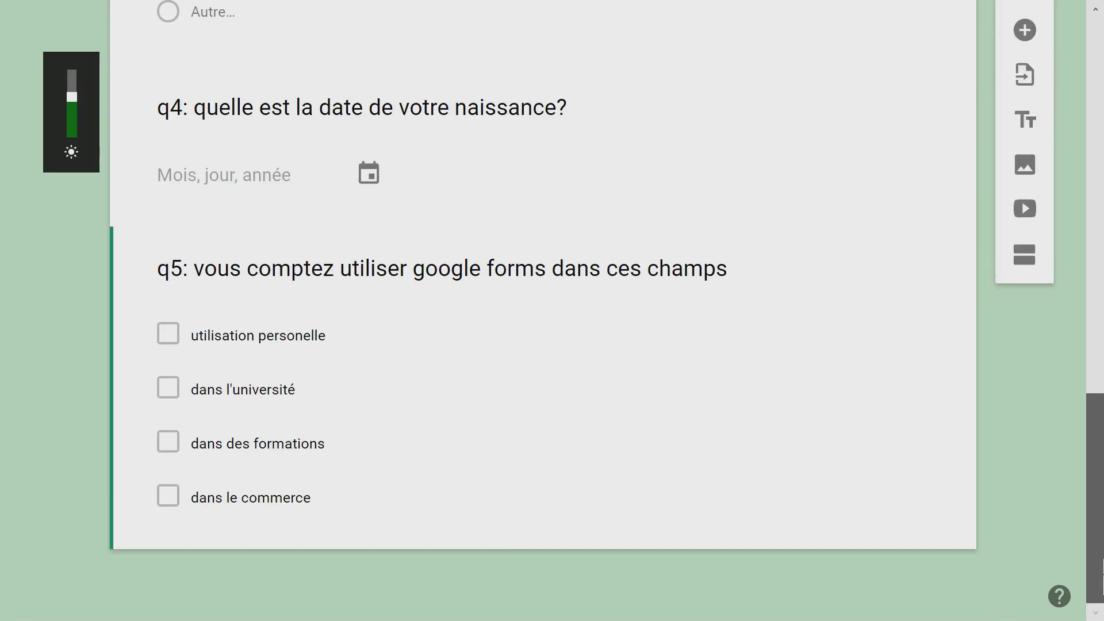
click(340, 360)
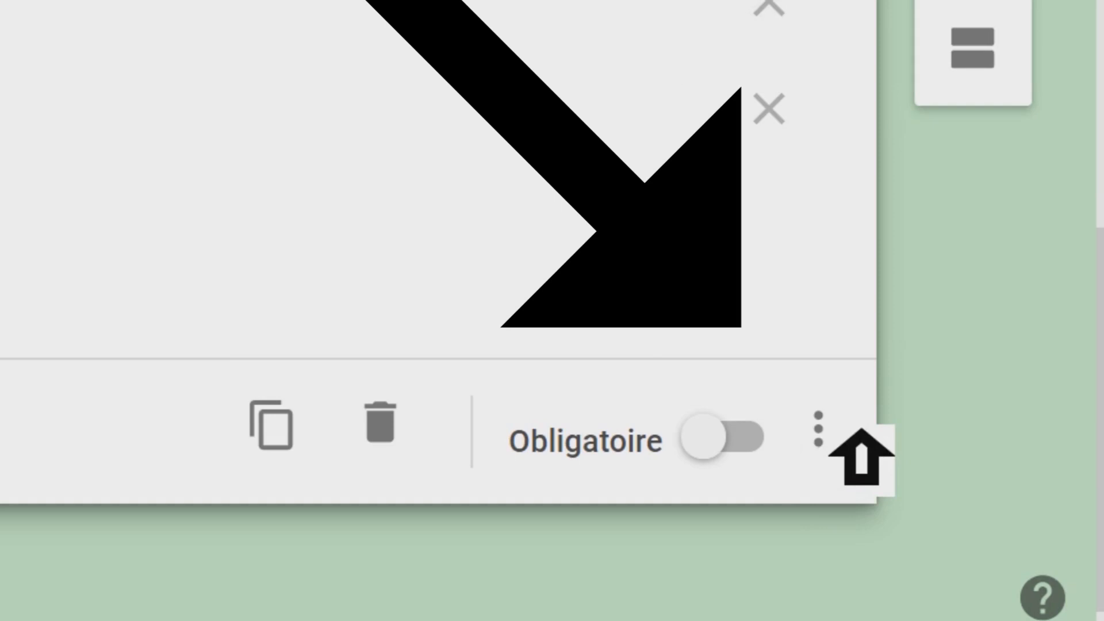
click(818, 428)
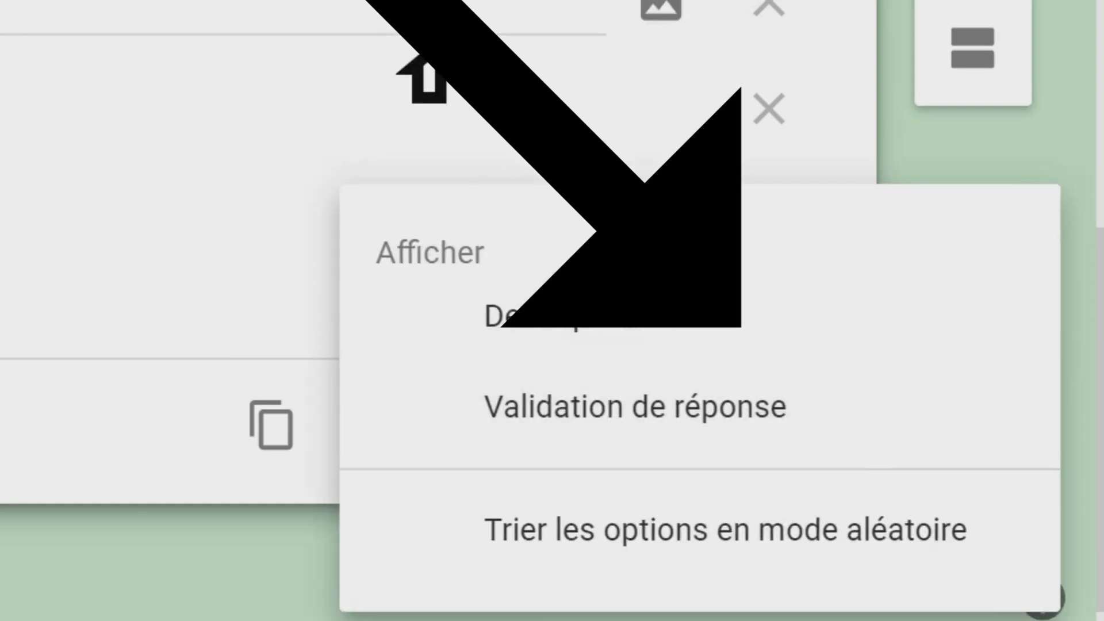
click(407, 23)
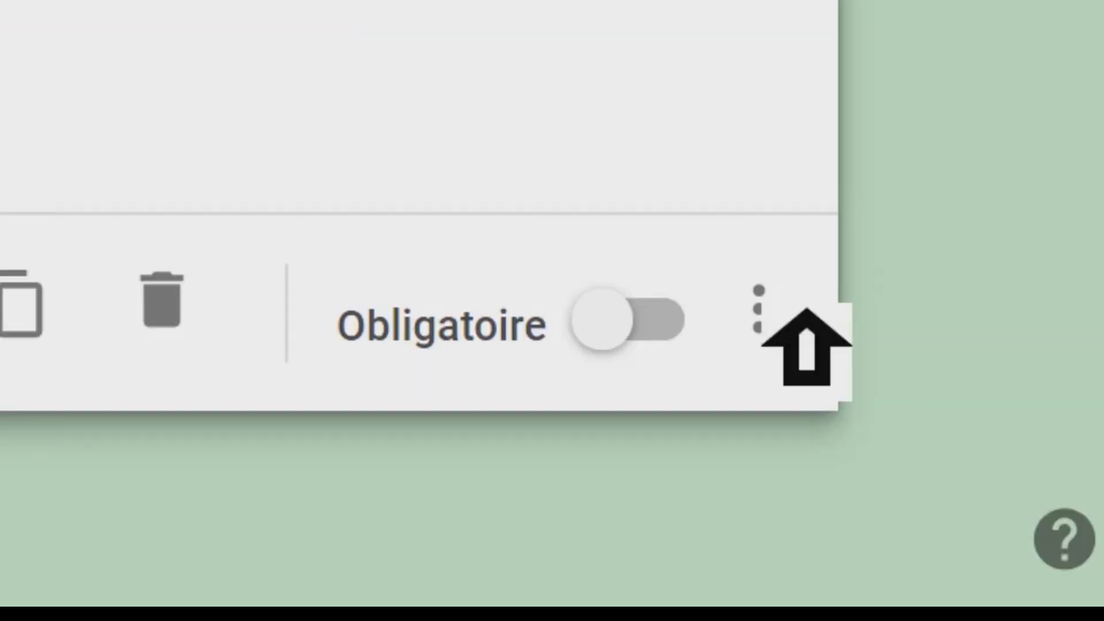
click(758, 311)
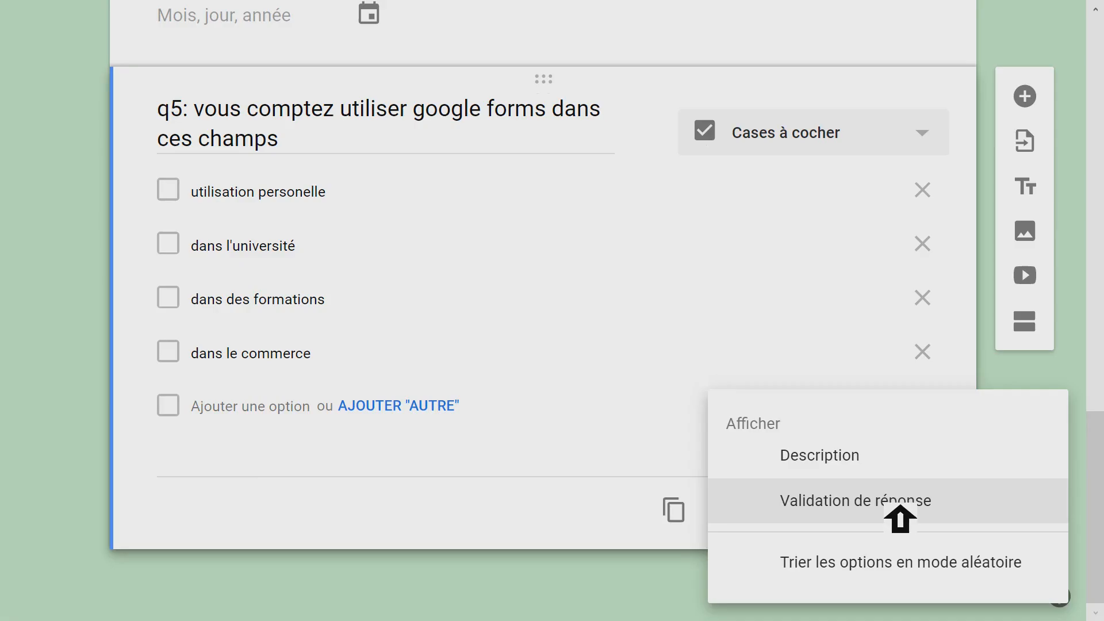
click(741, 299)
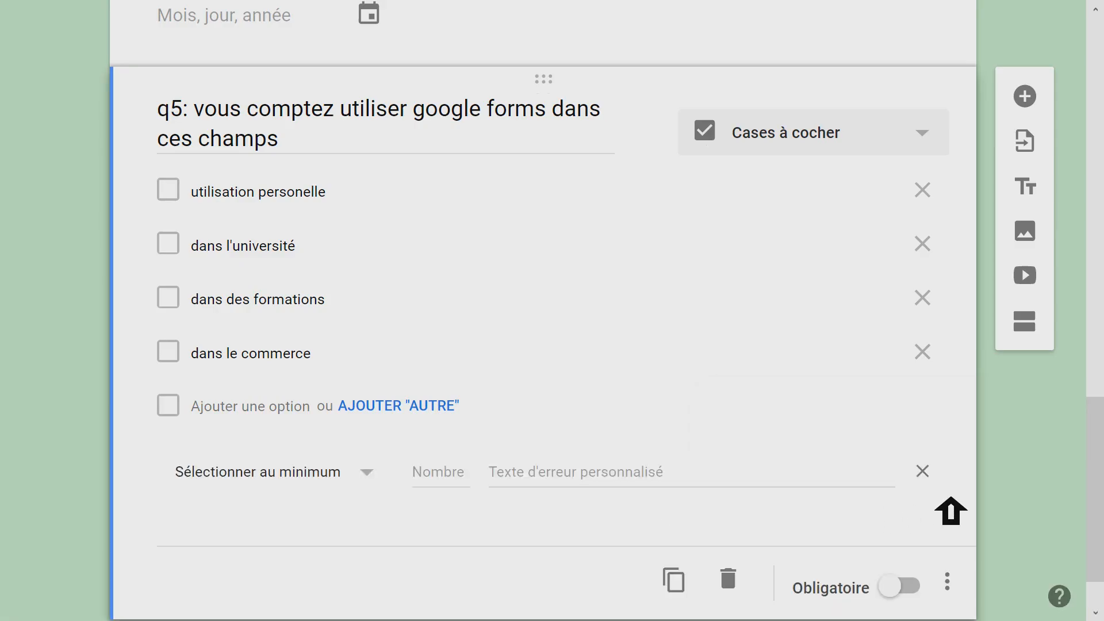
- Remove the response validation rule from question q5 and turn response validation on again
click(923, 473)
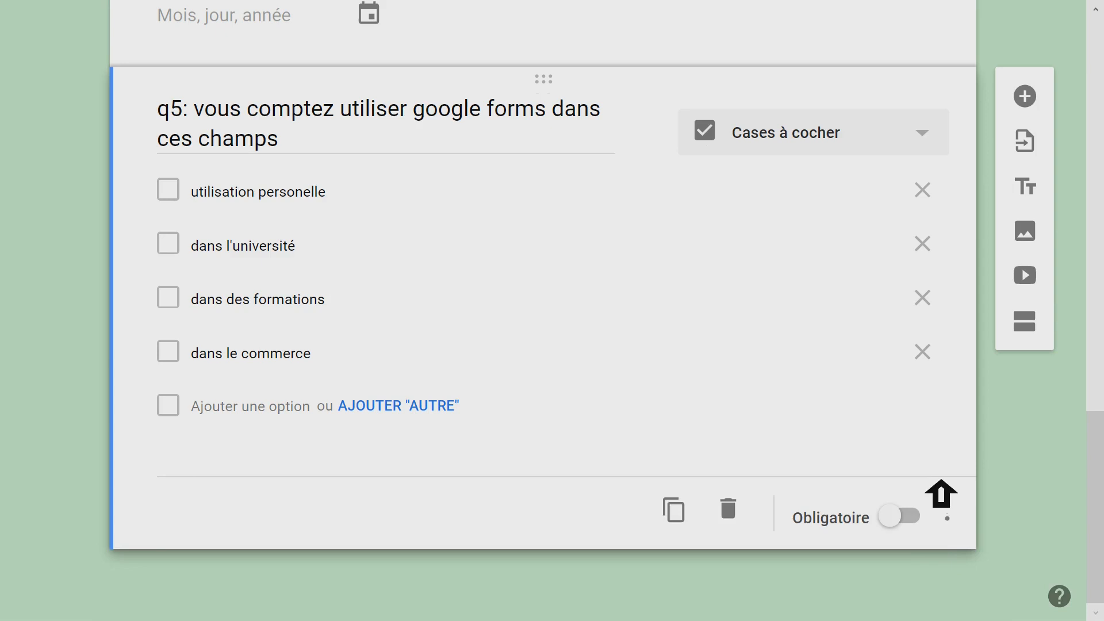
click(948, 512)
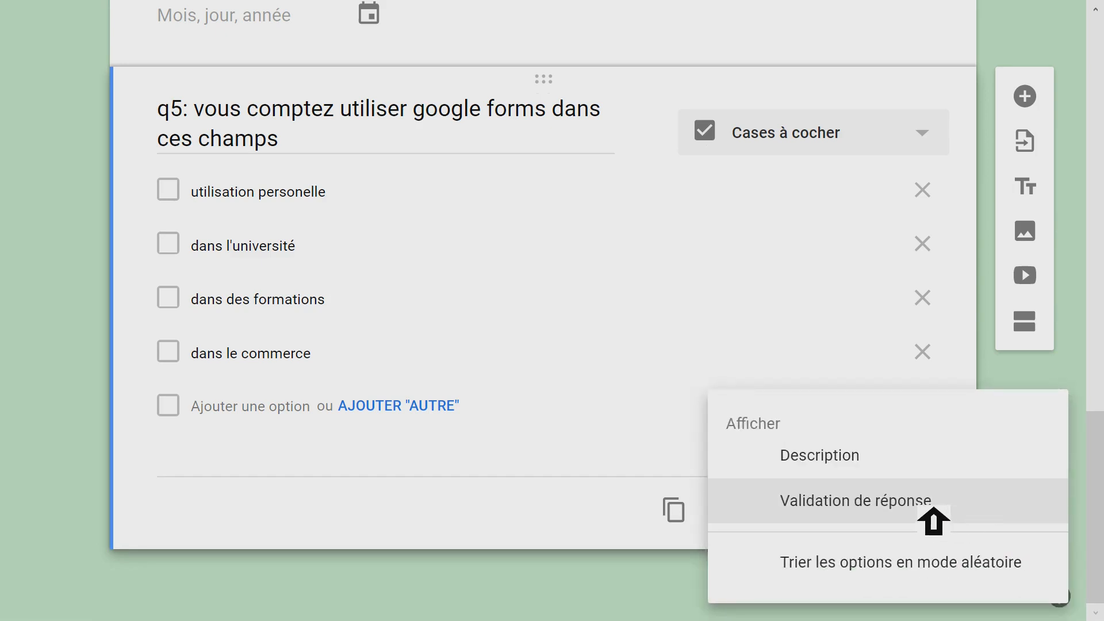
click(961, 514)
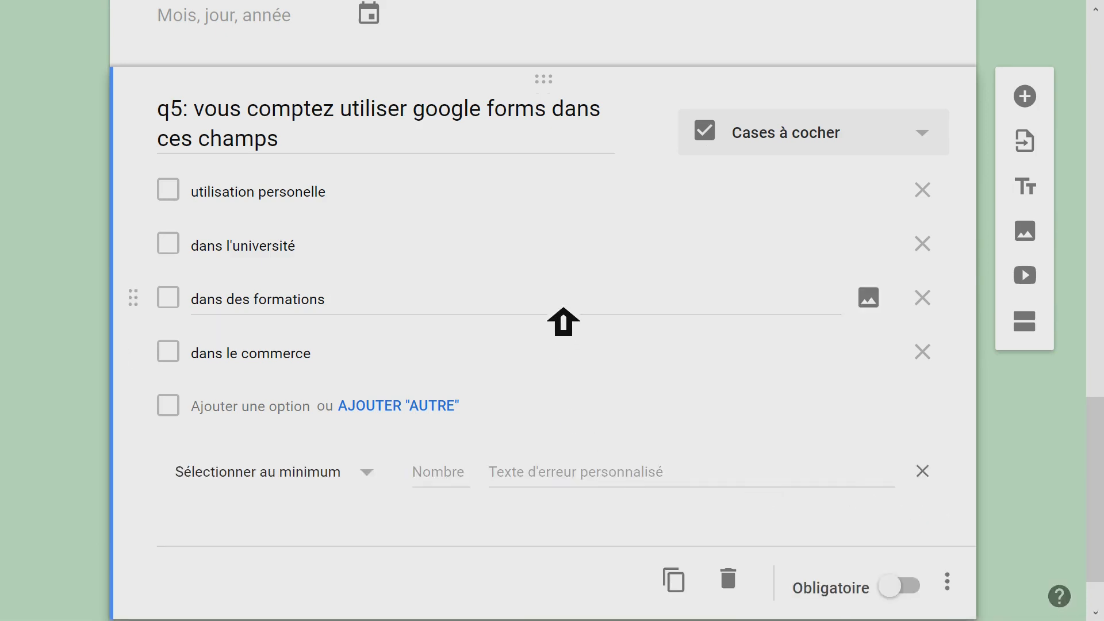
- Set q5's validation rule to "Sélectionner au minimum" 2 with the custom error text "au minimum 2"
scroll(563, 314, down, 1)
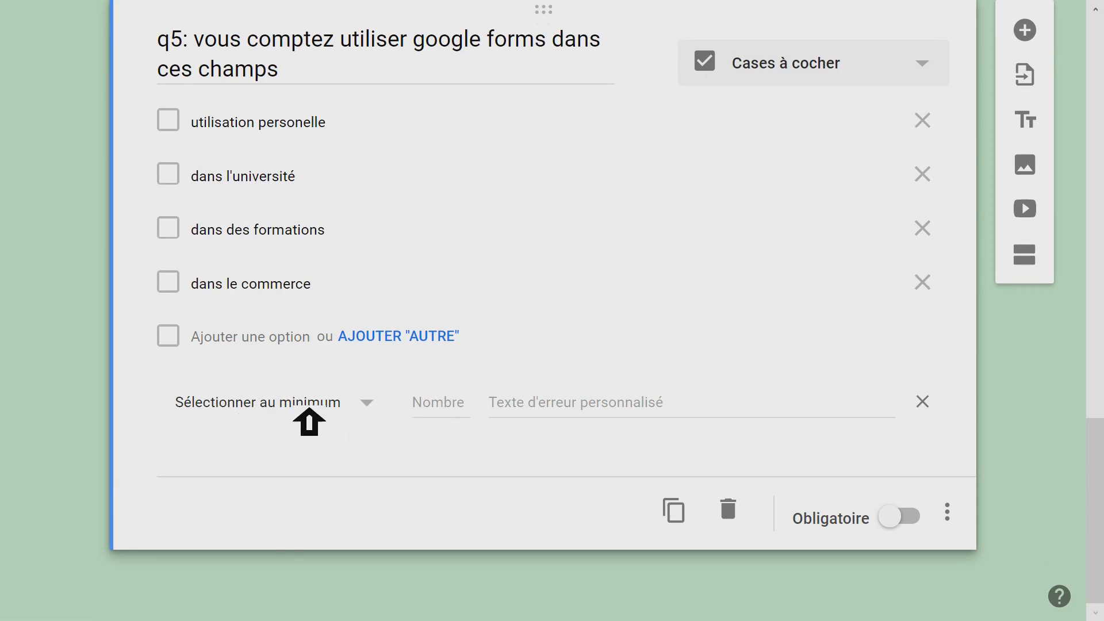
click(391, 414)
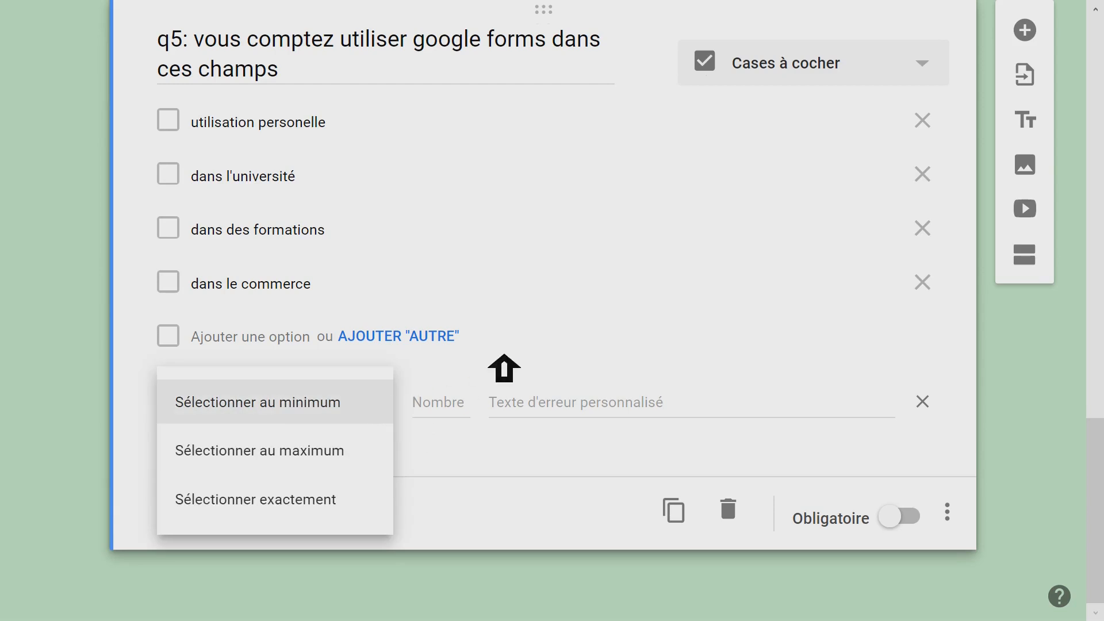
click(554, 362)
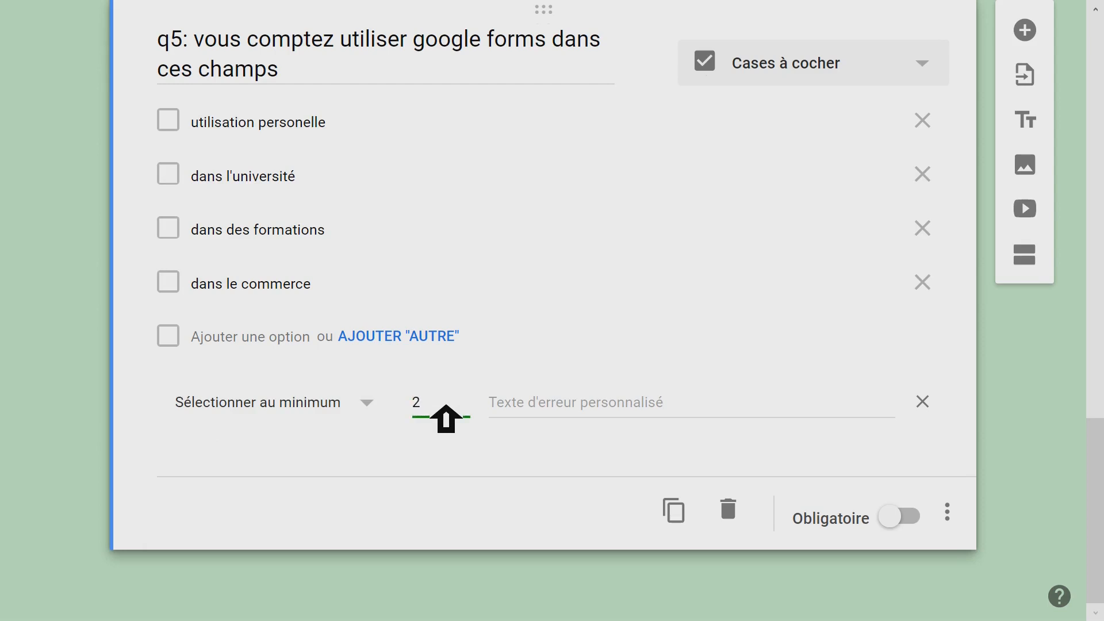
click(556, 415)
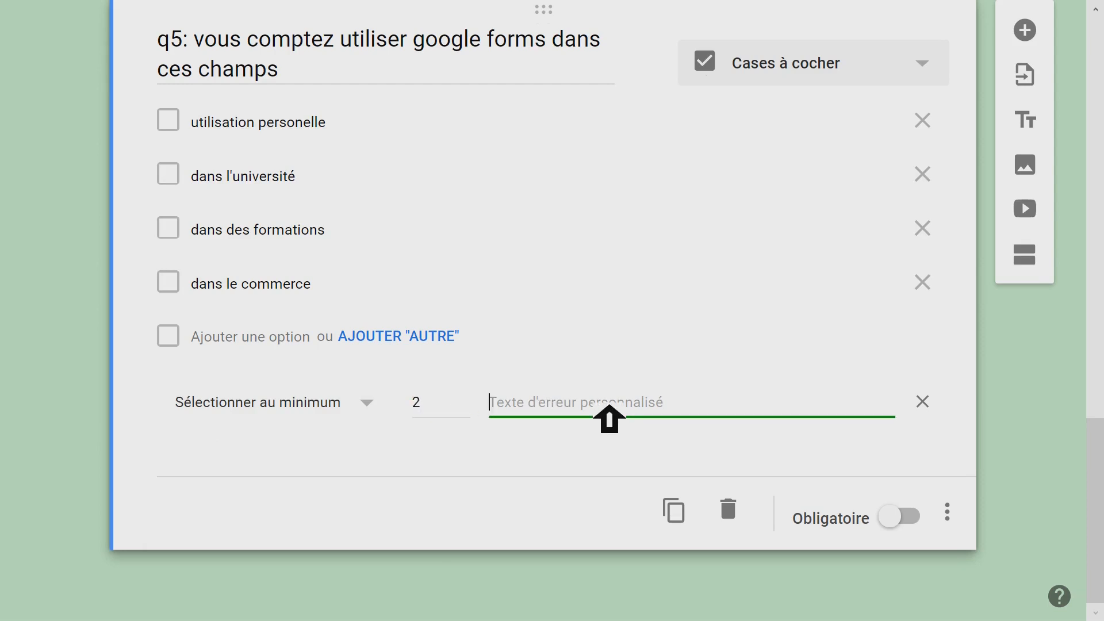
text(au minimum 2)
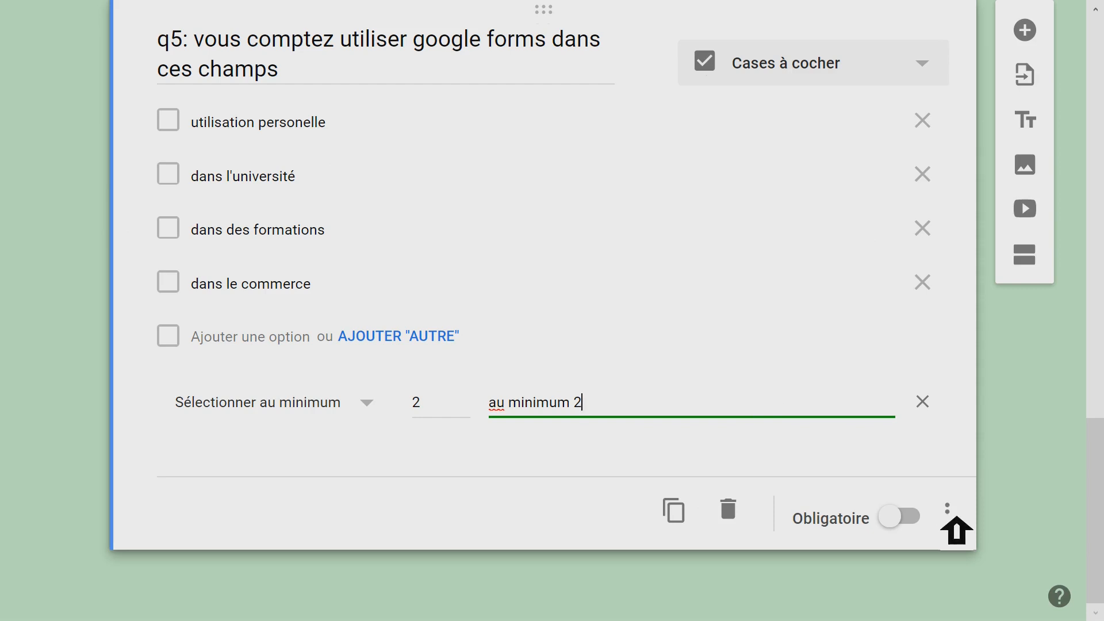
- Preview the form and enter "name" as the answer to question q1
drag(1095, 457, 1090, 35)
click(760, 40)
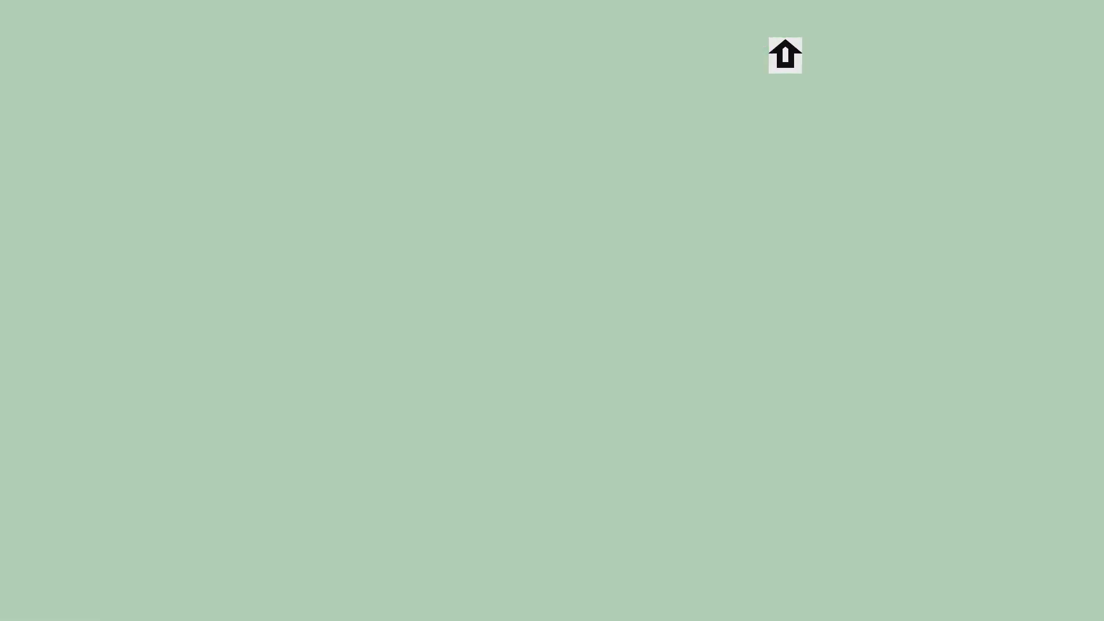
click(316, 469)
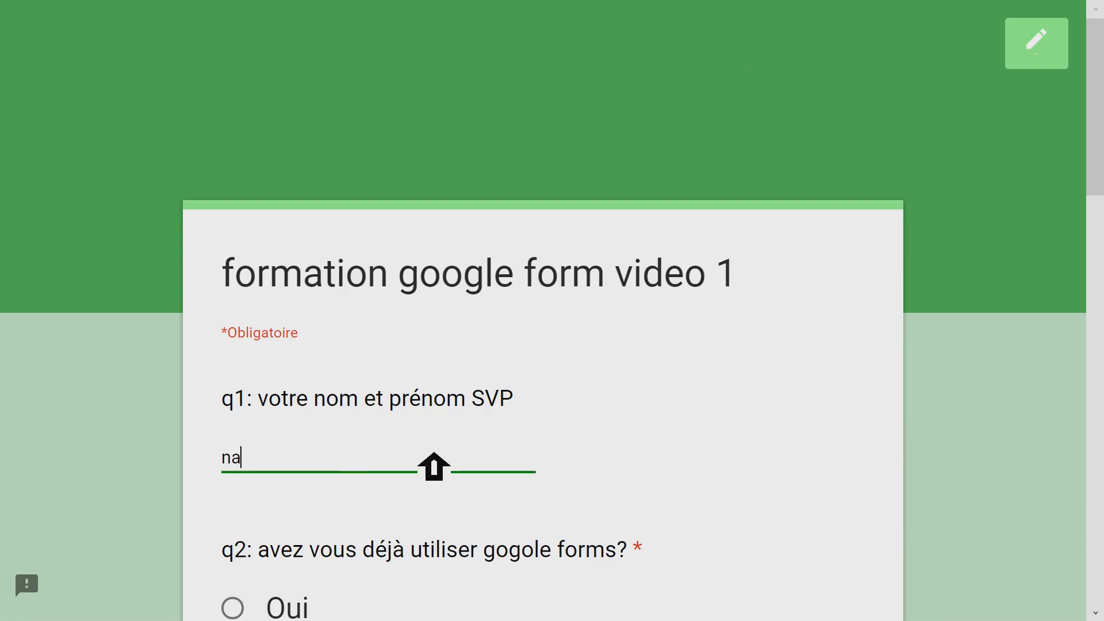
scroll(433, 454, down, 5)
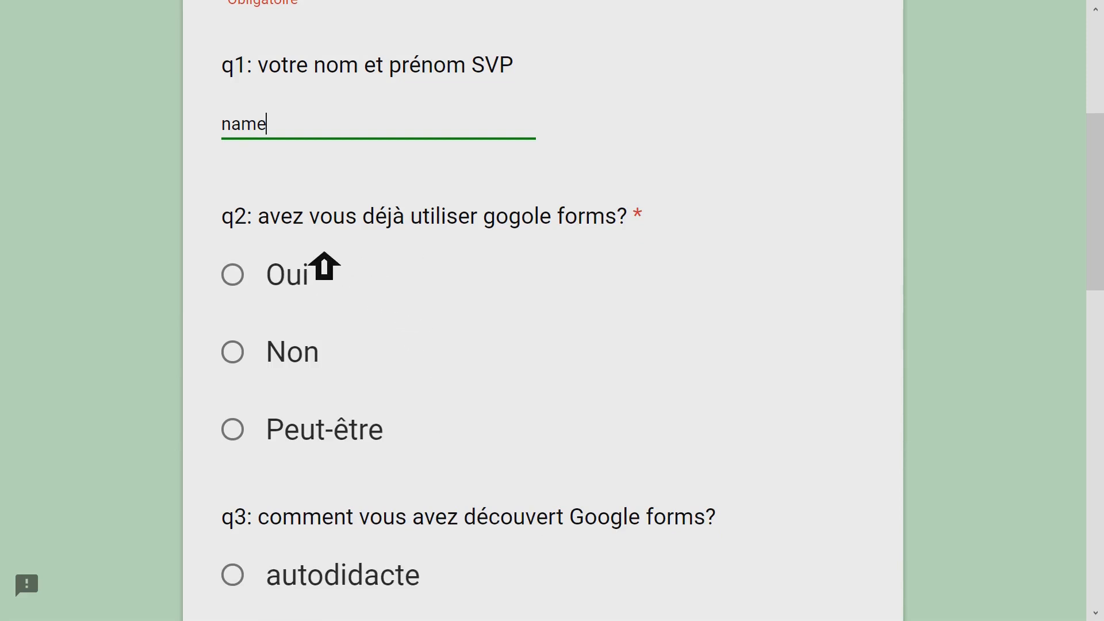
- Highlight the misspelled word "gogole" in the title of question q2 in the preview to examine it, and clear the selection
double_click(493, 236)
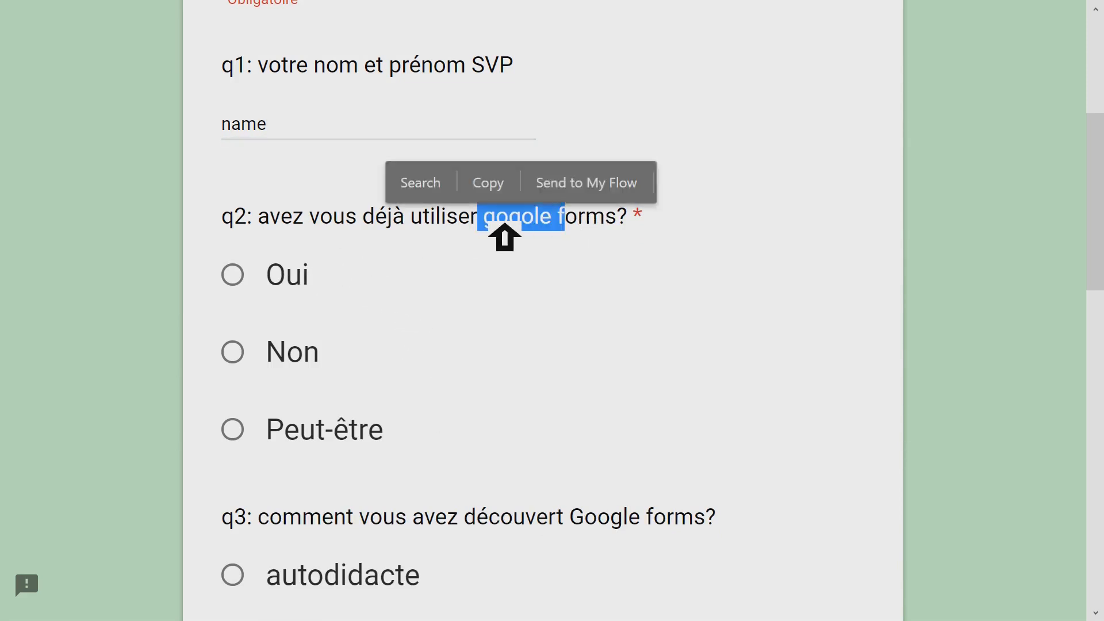
click(549, 234)
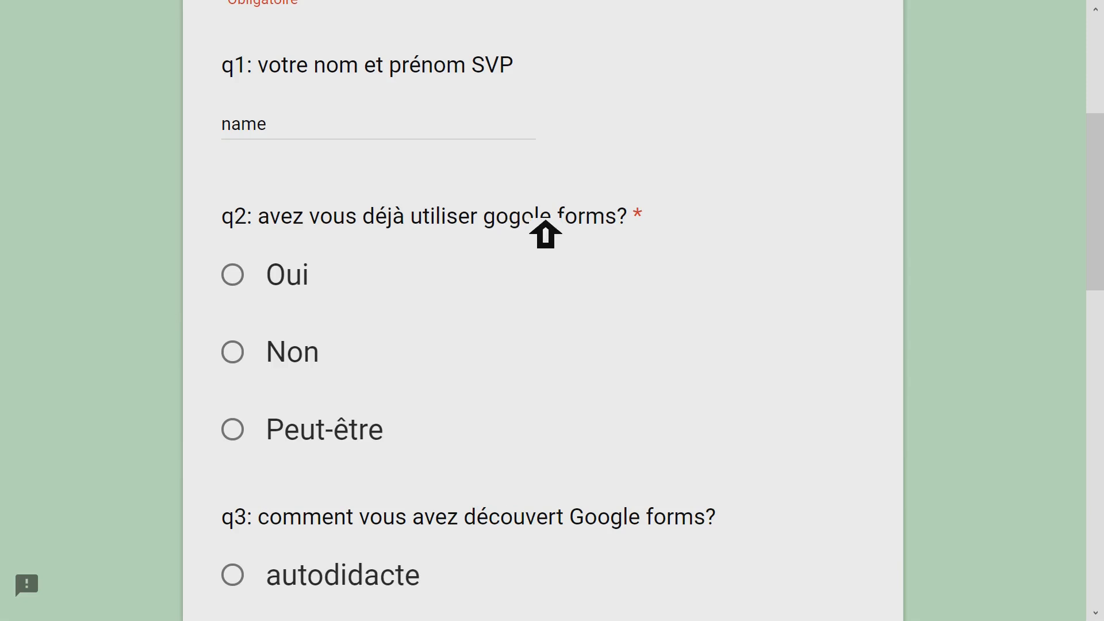
scroll(629, 244, up, 2)
scroll(630, 244, up, 4)
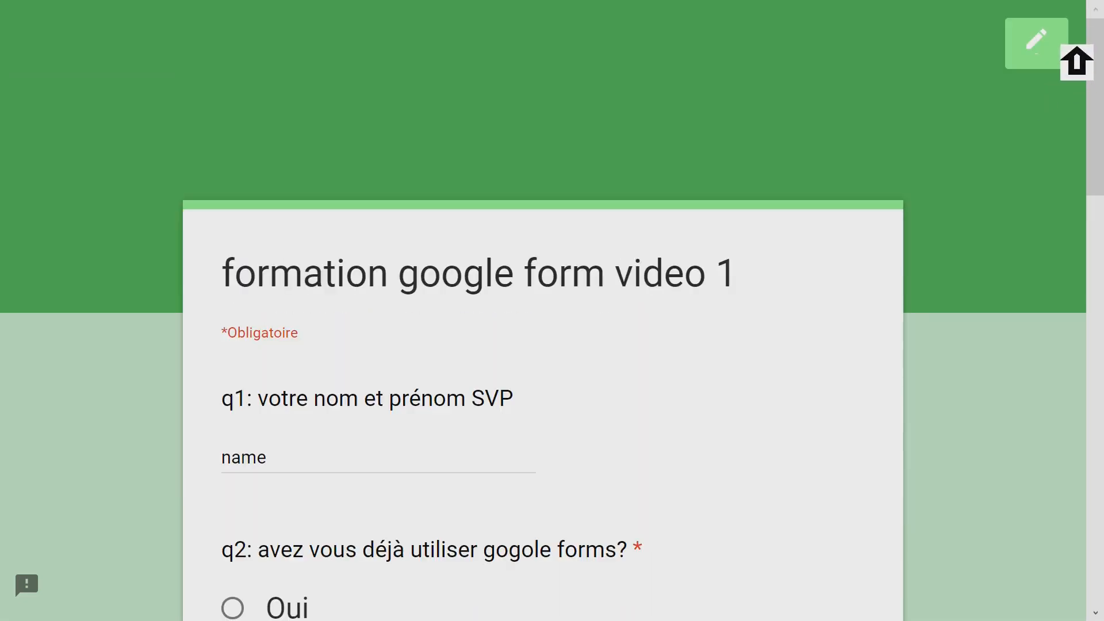
- Return to the form editor and correct the misspelled word in question q2's title to "Google"
click(1068, 45)
click(742, 371)
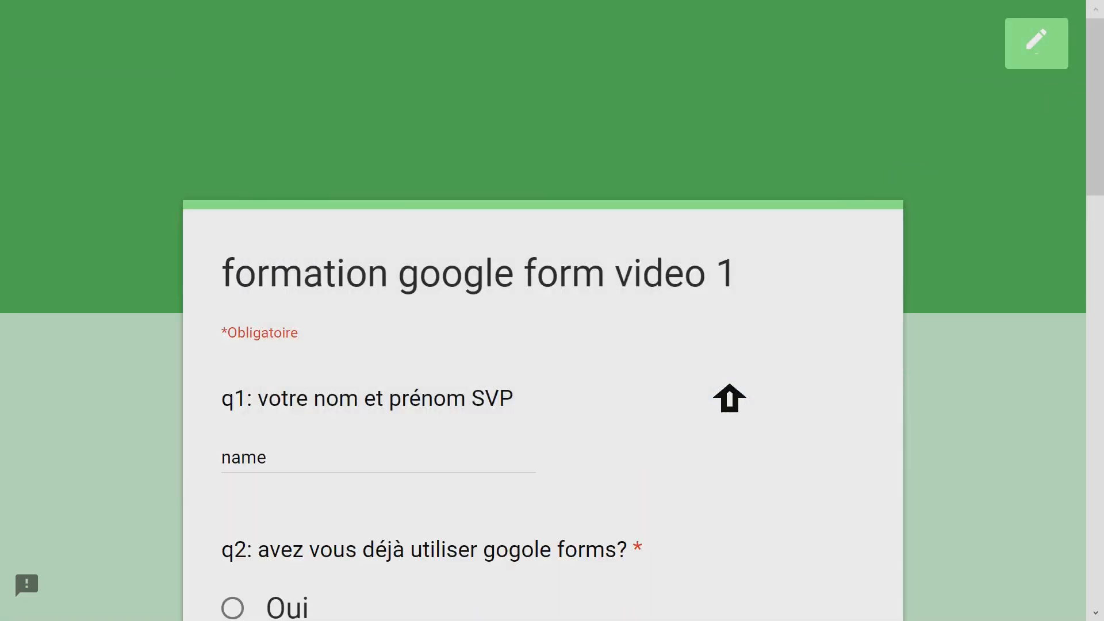
scroll(658, 332, down, 8)
scroll(655, 332, up, 3)
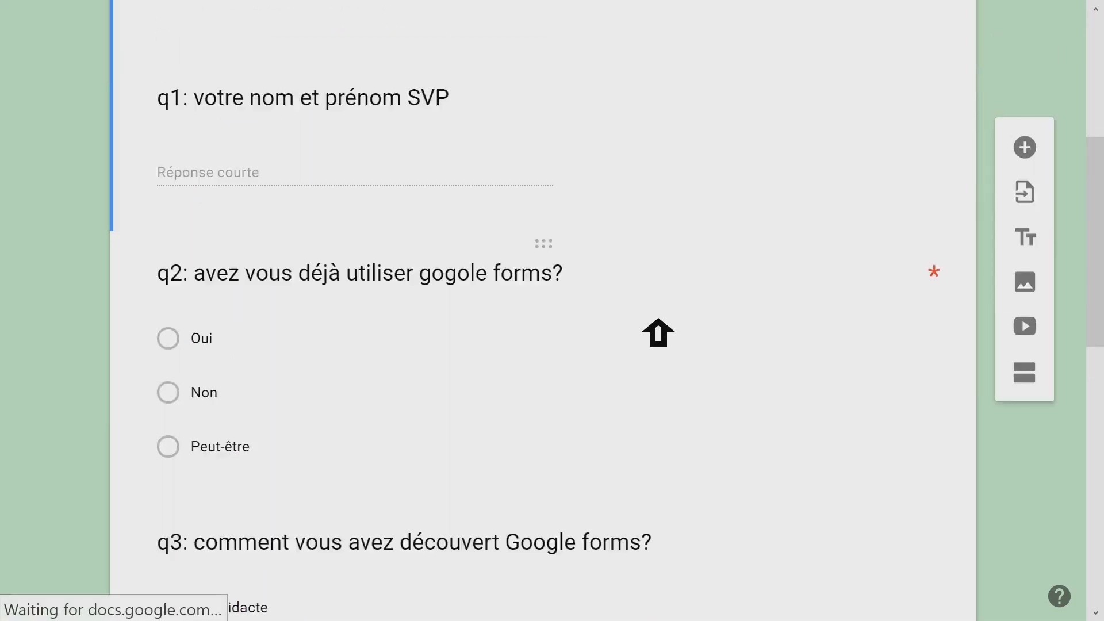
click(464, 302)
double_click(454, 297)
text(Google)
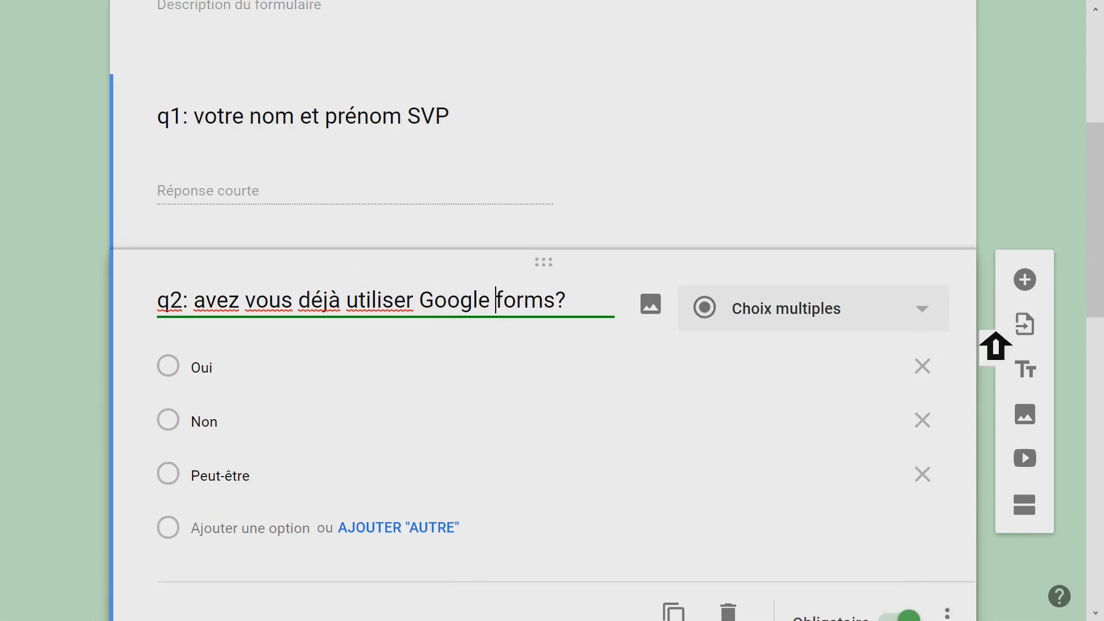
- Preview the form and answer q1 with "name", q2 with "Oui" and q3 with "autodidacte"
drag(1102, 402, 1091, 167)
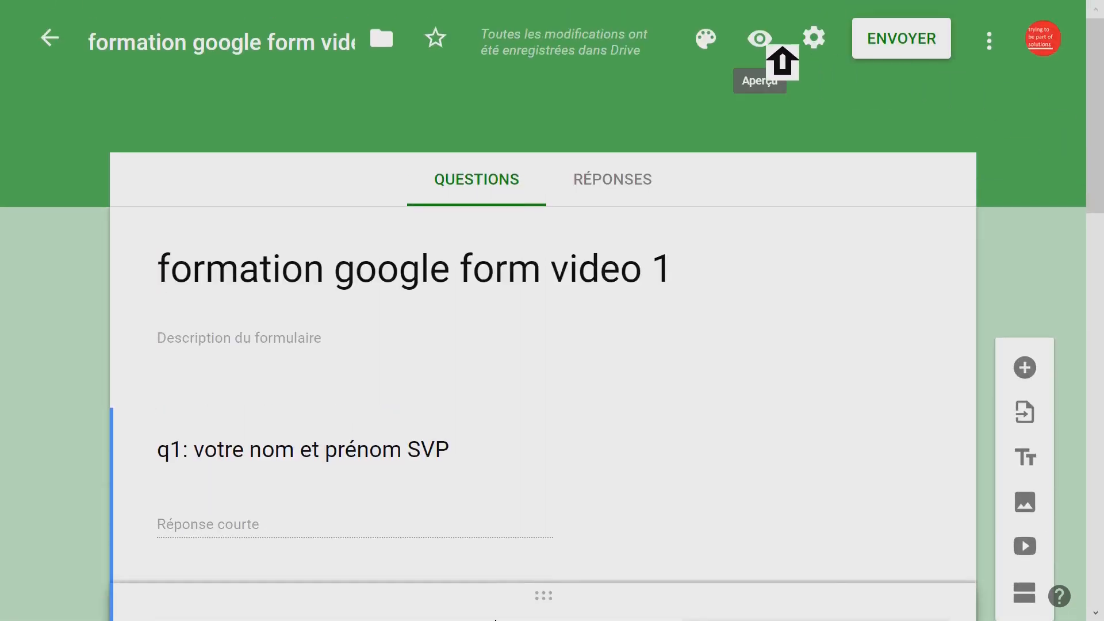
click(776, 46)
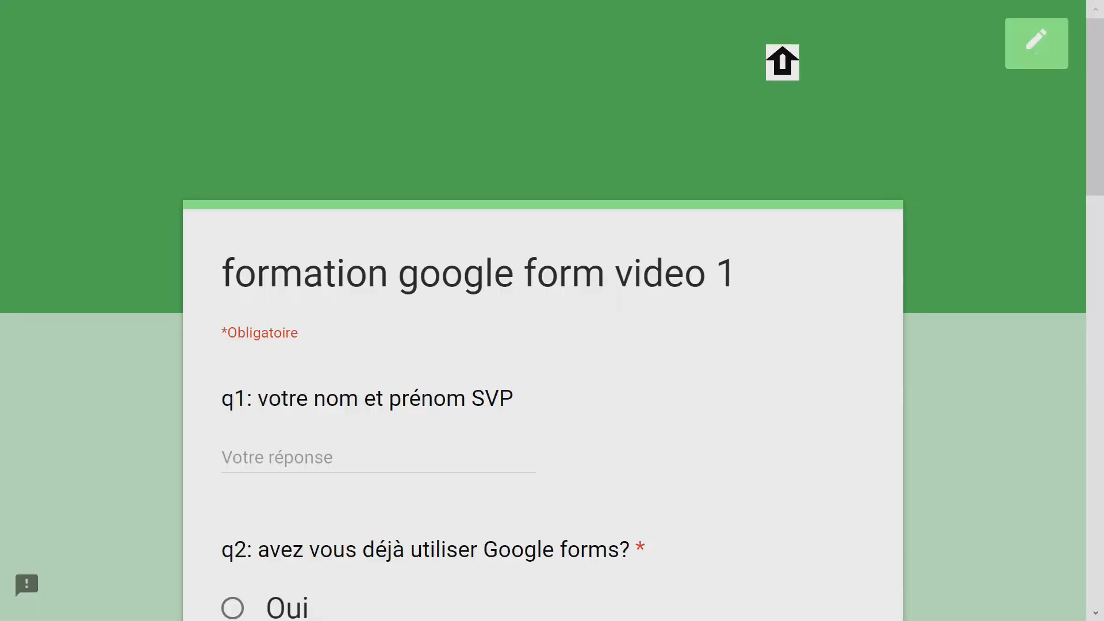
scroll(685, 287, down, 3)
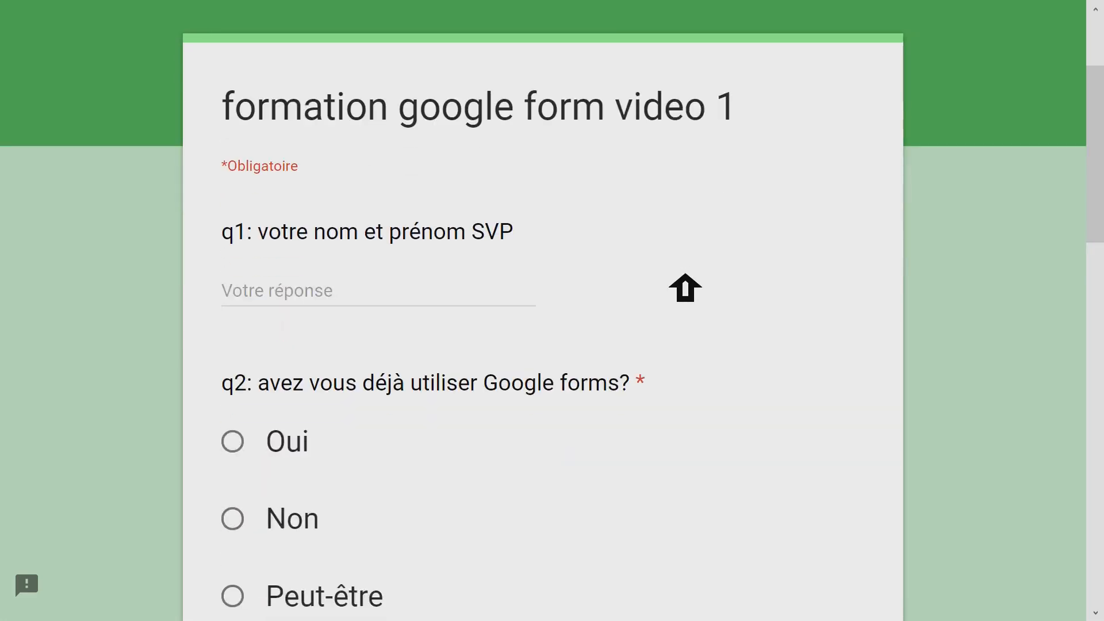
scroll(686, 289, down, 3)
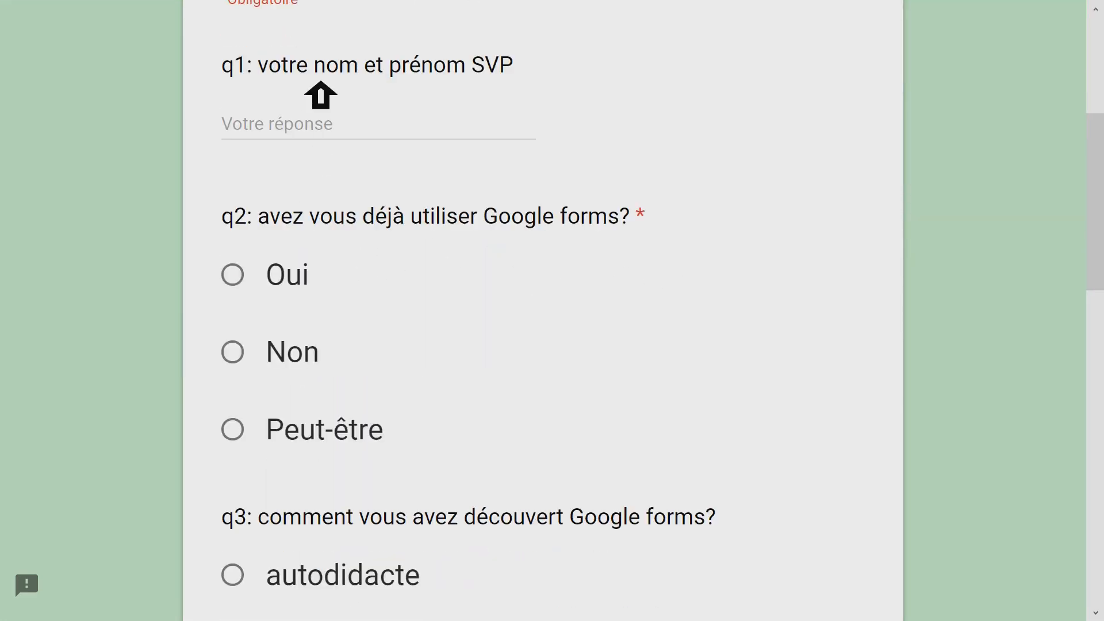
click(302, 127)
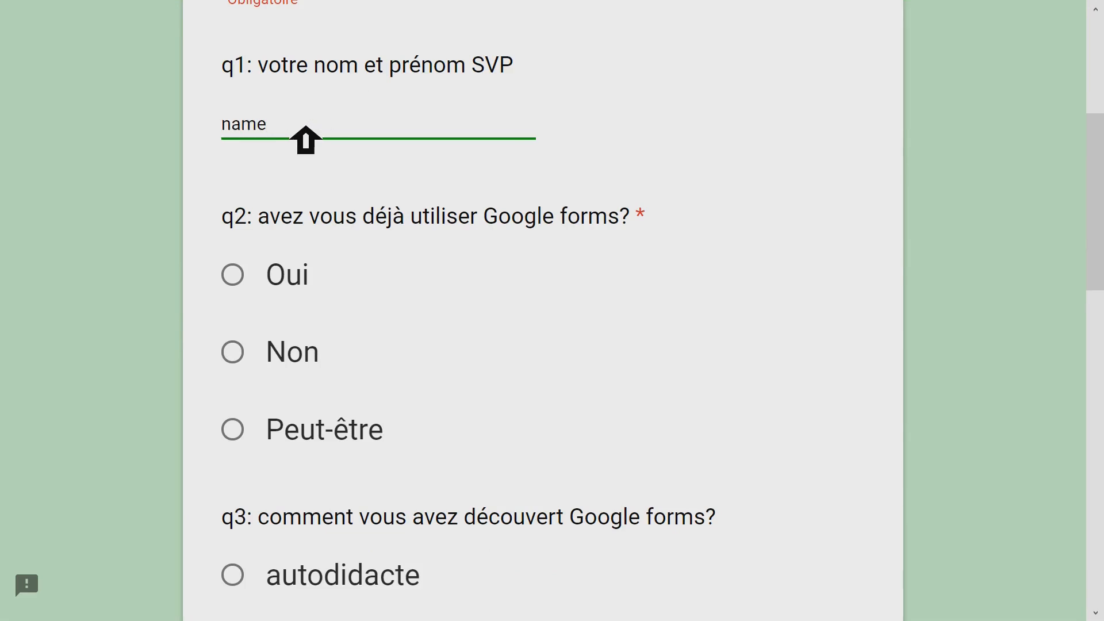
click(261, 288)
scroll(440, 308, down, 6)
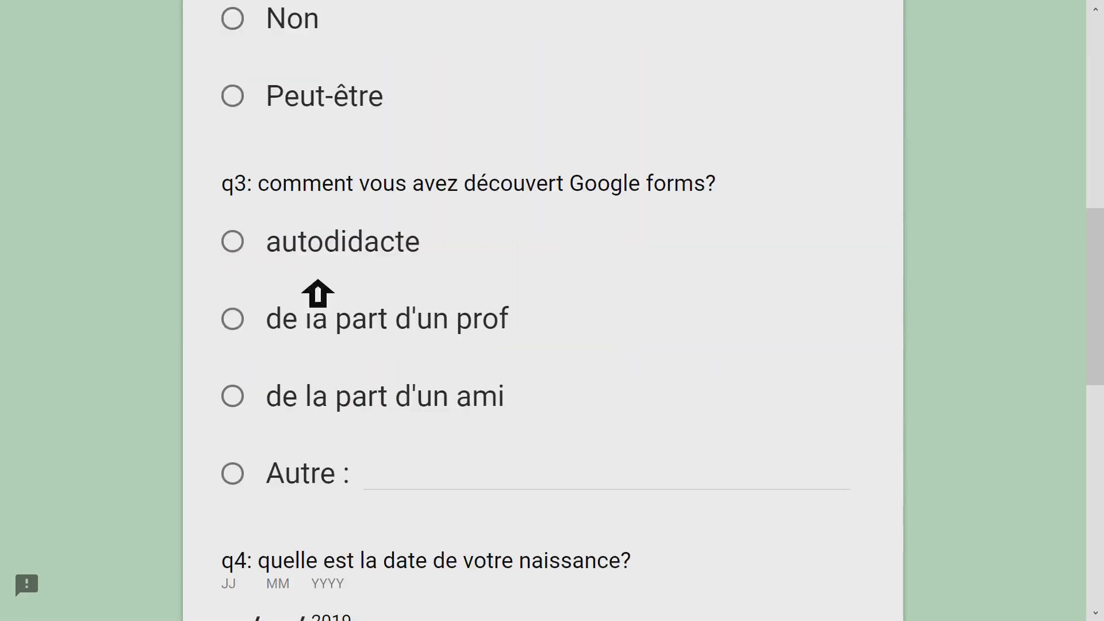
click(242, 245)
scroll(755, 199, down, 3)
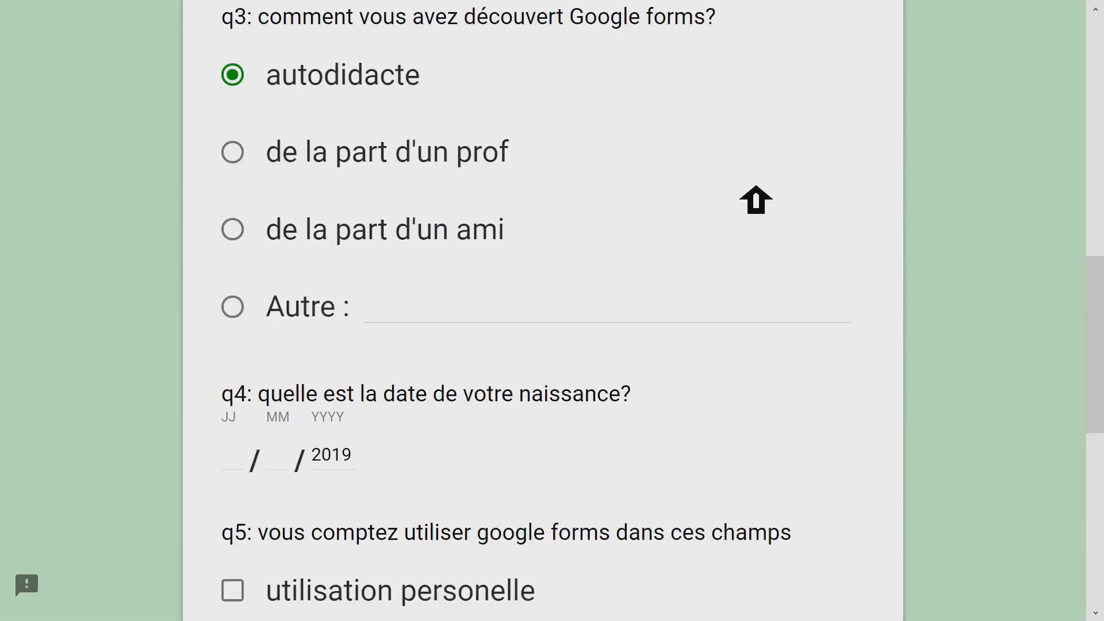
- Go through the day, month and year fields of the birth date question q4 without entering a date
scroll(756, 195, down, 3)
click(256, 293)
click(284, 296)
click(334, 292)
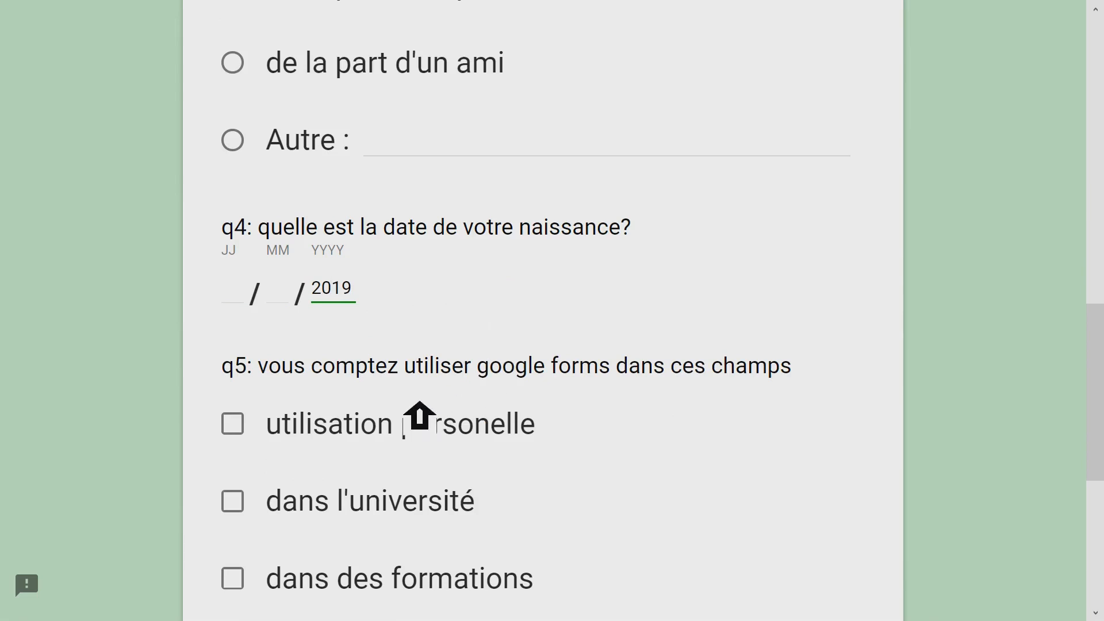
- Test q5's validation by choosing only "utilisation personelle", and highlight the error message under the choices
scroll(631, 387, down, 1)
scroll(630, 386, down, 2)
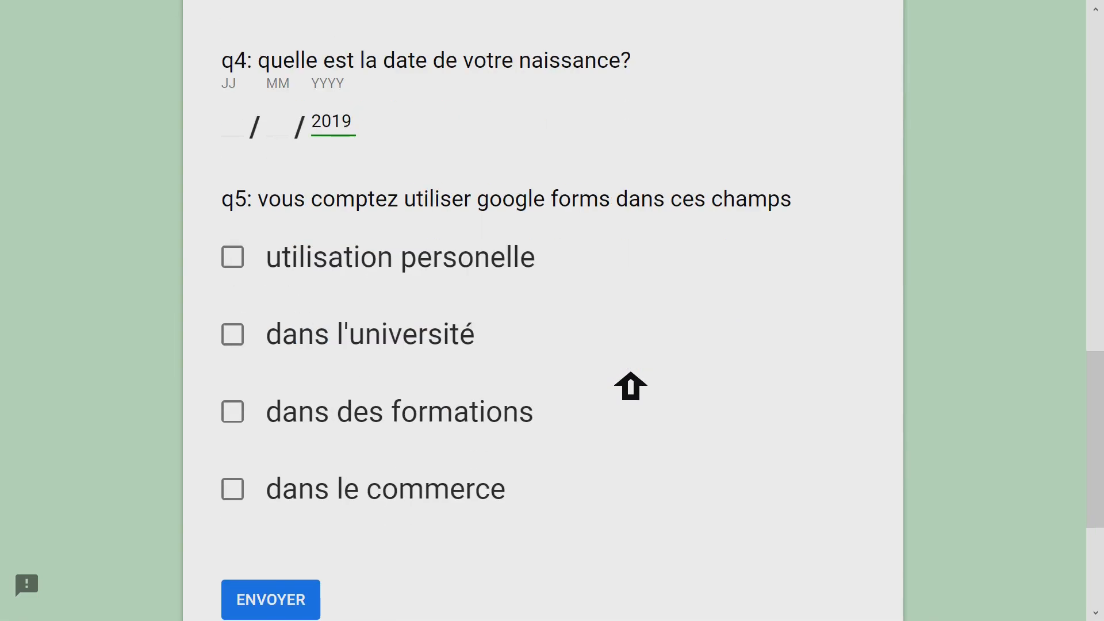
click(256, 264)
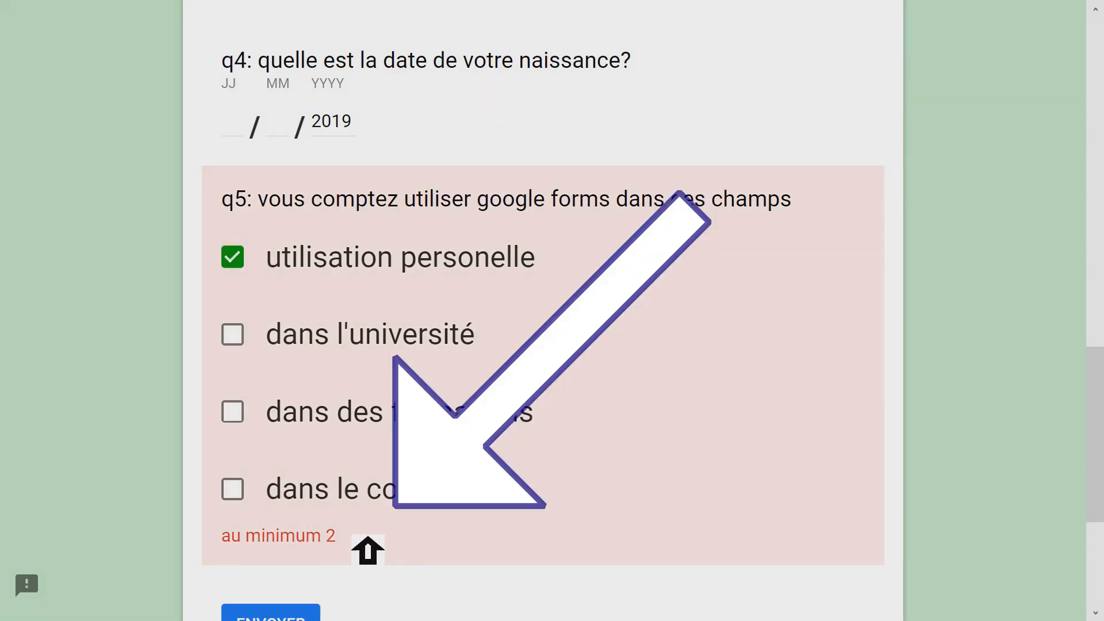
drag(362, 541, 230, 539)
click(271, 539)
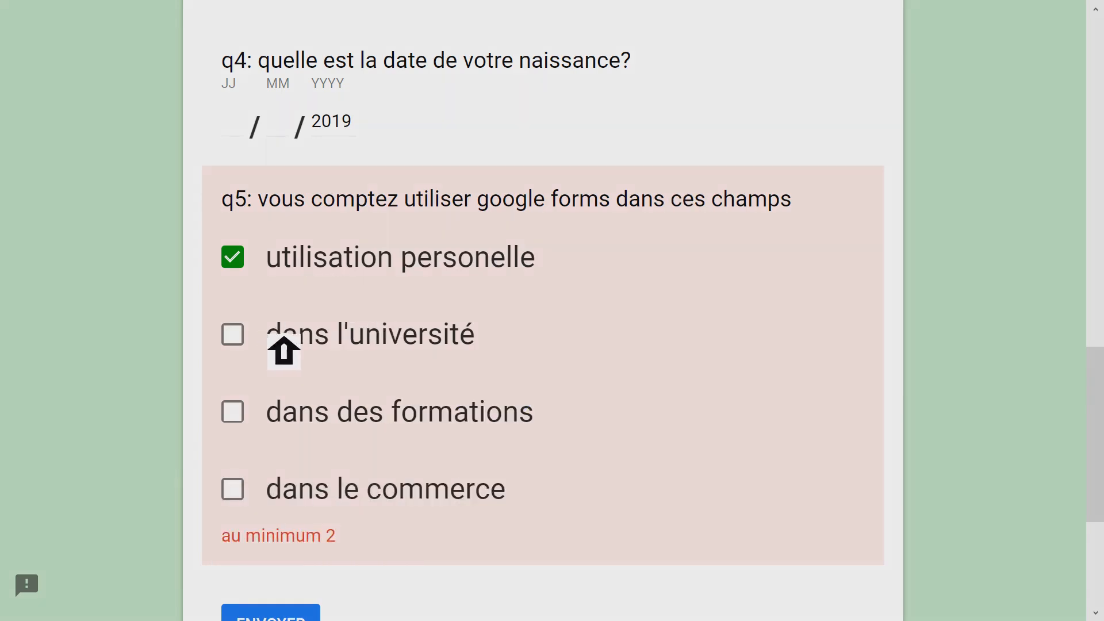
- Add "dans des formations", "dans l'université" and "dans le commerce" to the selected q5 answers
click(246, 412)
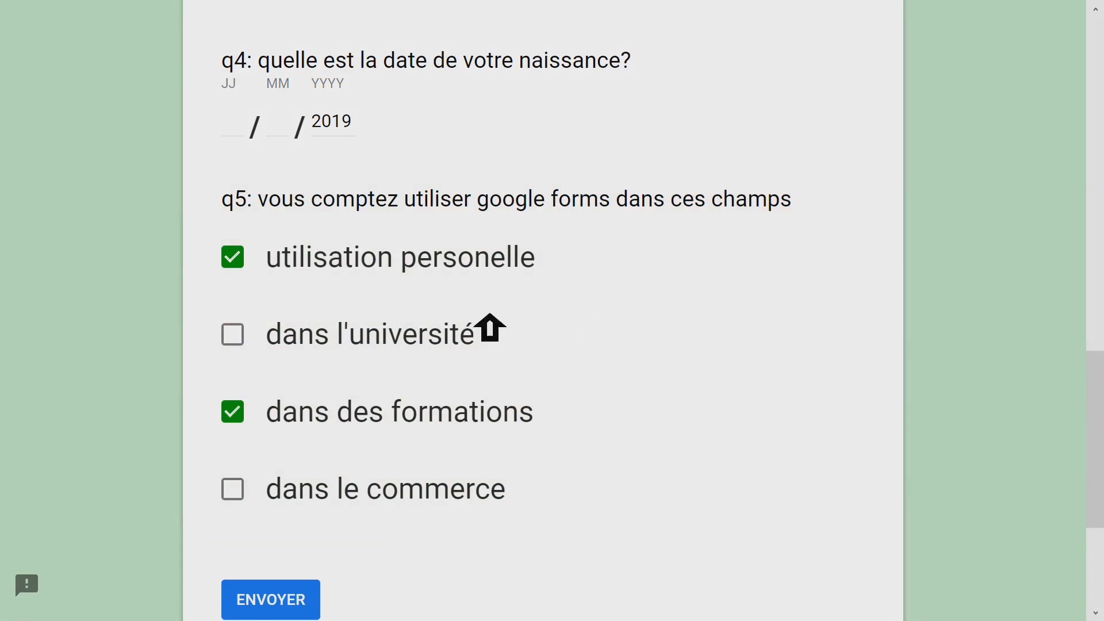
click(246, 334)
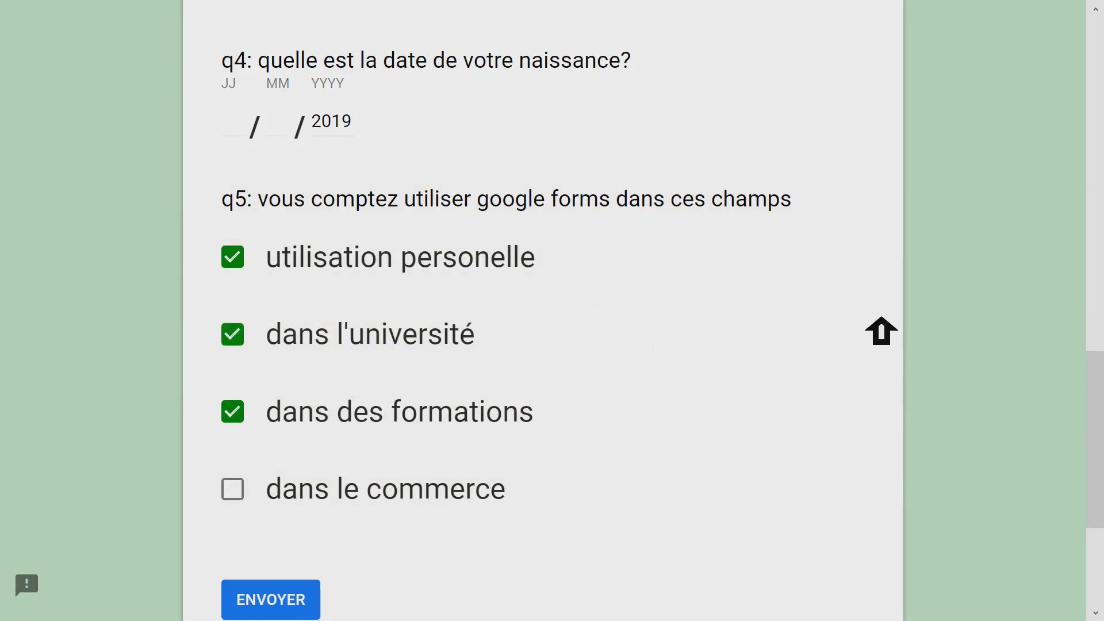
click(248, 496)
- Clear all q5 answers and select only "dans l'université" and "dans des formations"
click(247, 492)
click(248, 414)
click(248, 339)
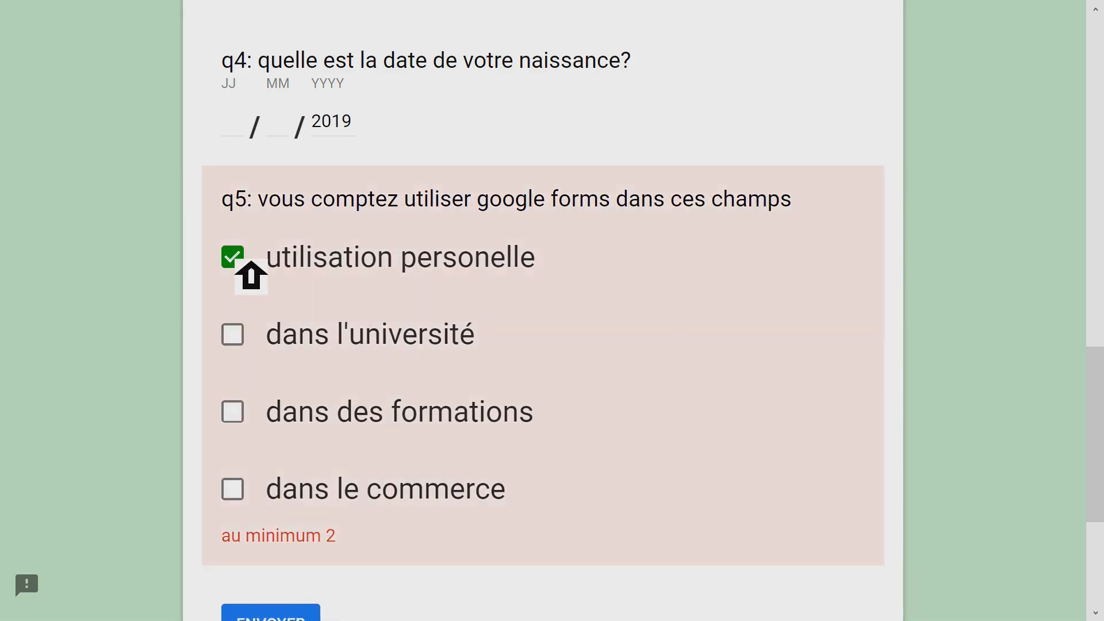
click(249, 260)
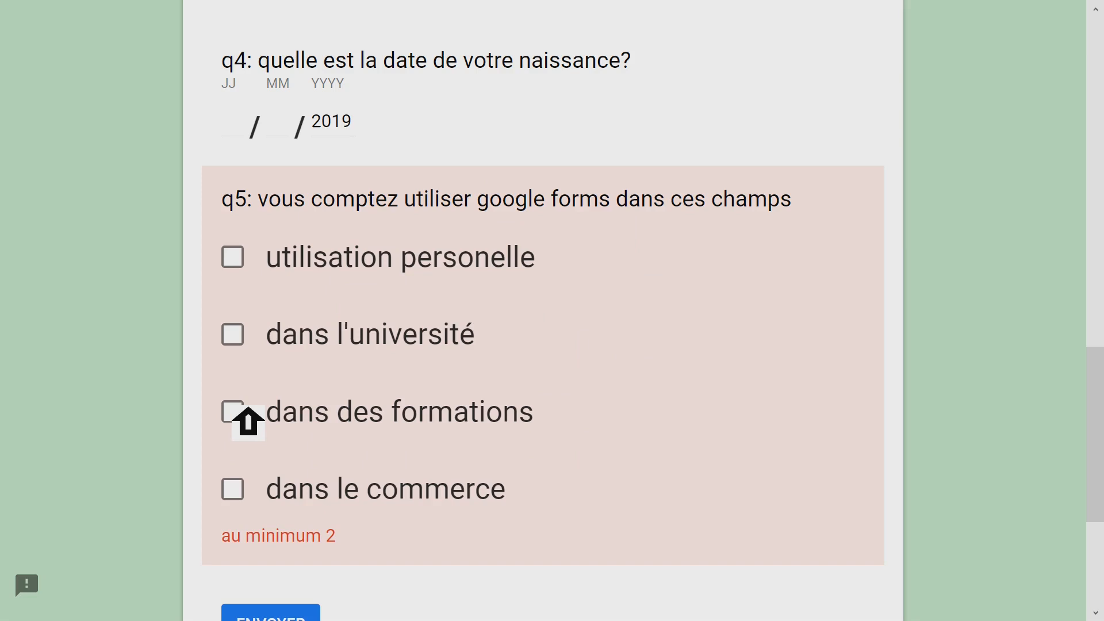
click(246, 340)
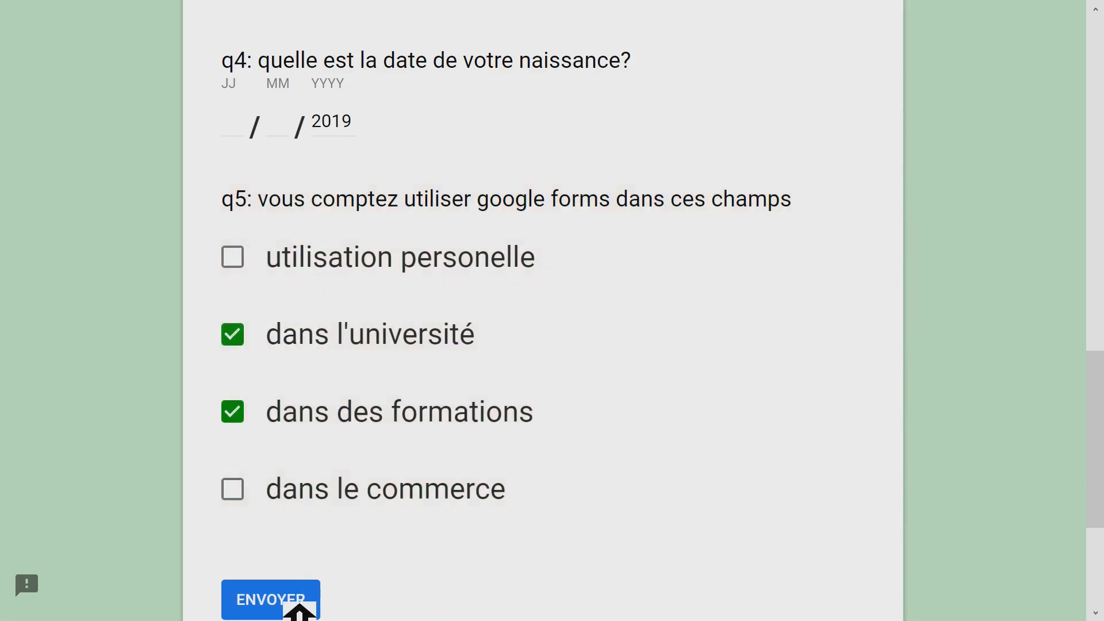
scroll(722, 221, up, 15)
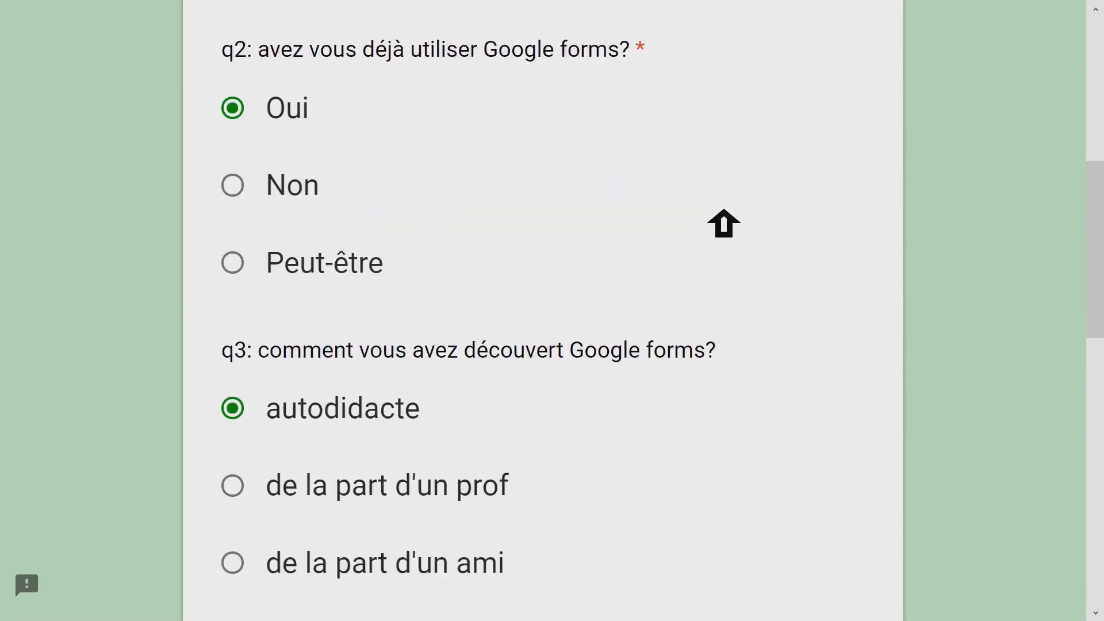
- Leave the preview for the form editor, discarding the test answers, and view the form's additional actions
click(1047, 44)
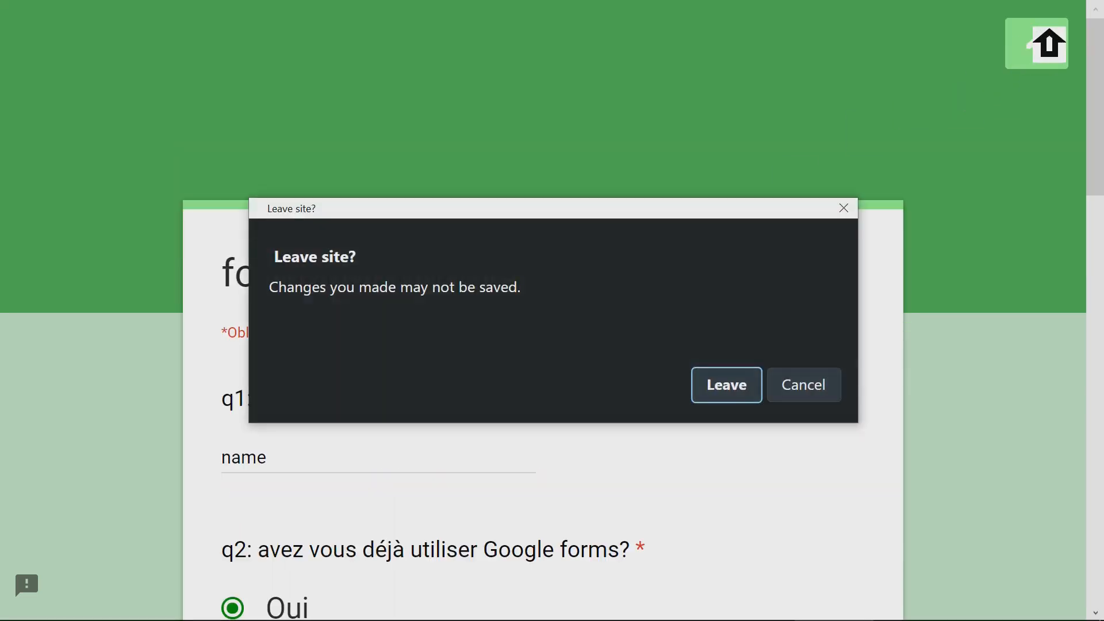
click(750, 386)
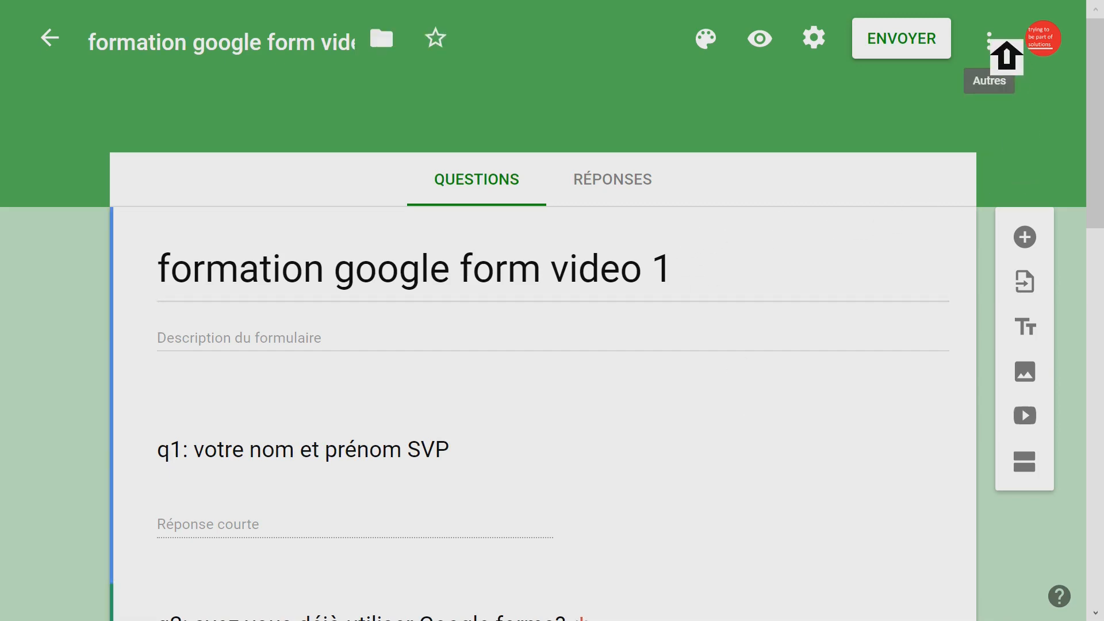
click(1009, 49)
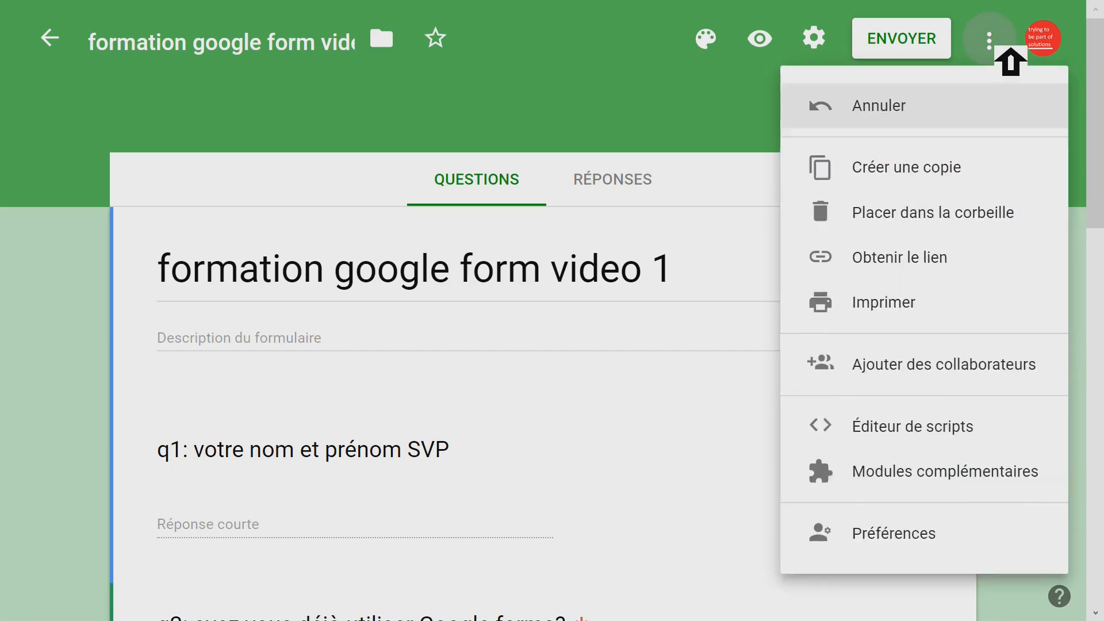
click(677, 98)
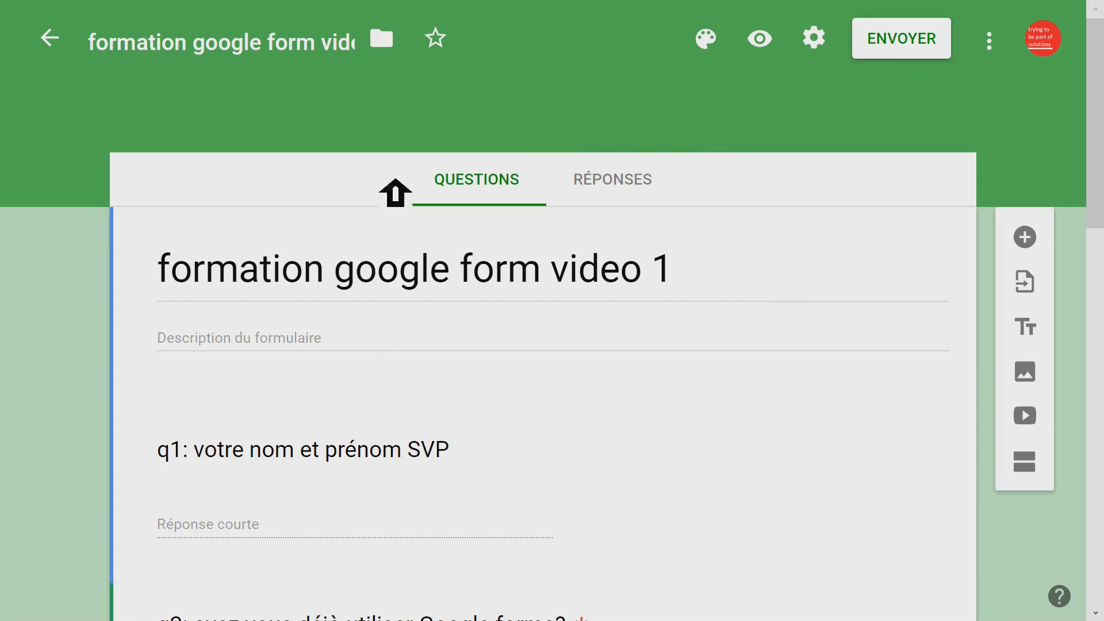
- Open the form's sending options and examine the recipient, subject and message fields for sending by e-mail
click(906, 48)
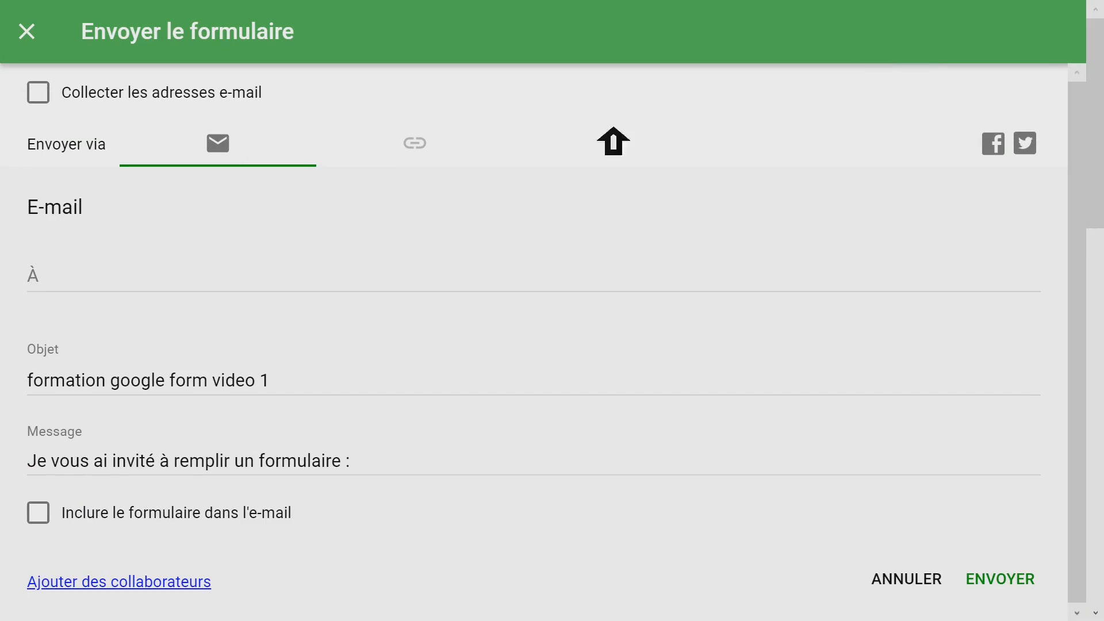
click(67, 283)
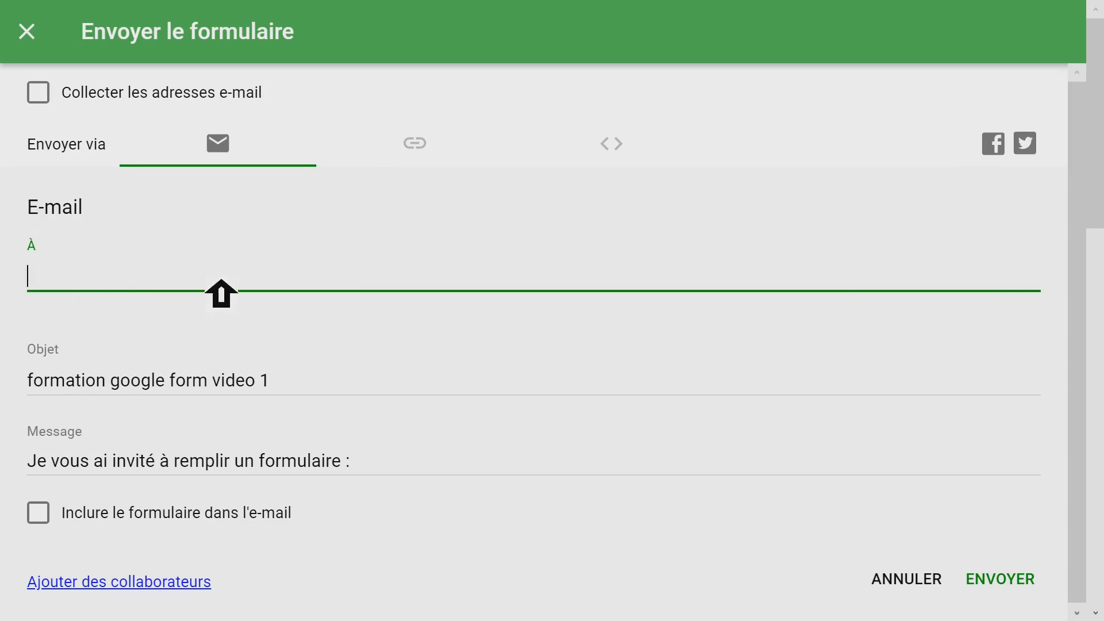
click(165, 394)
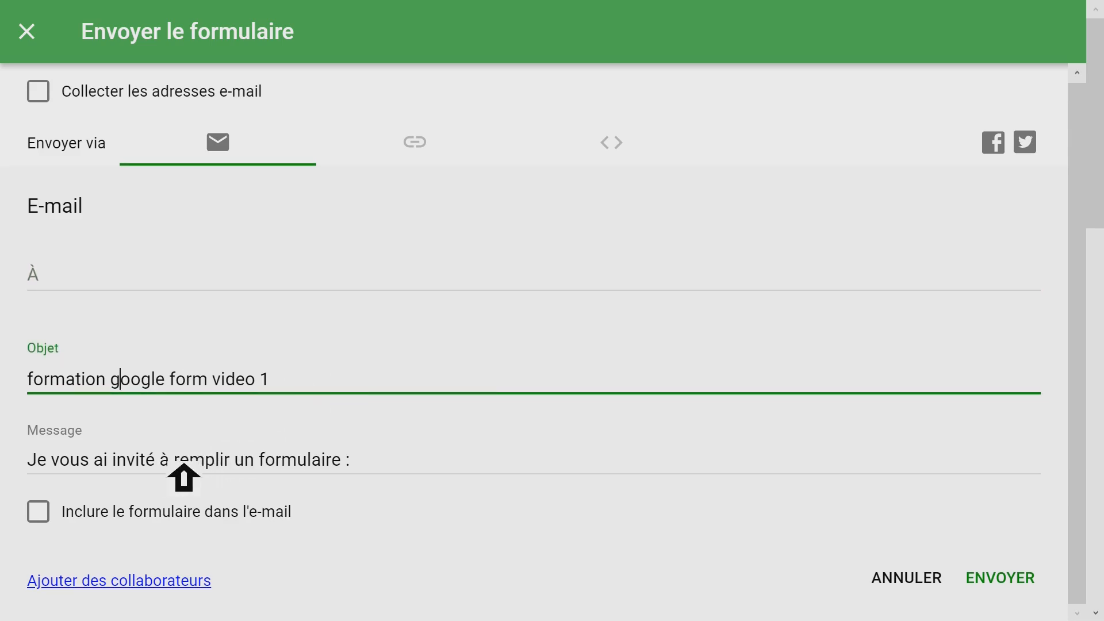
drag(402, 475, 29, 476)
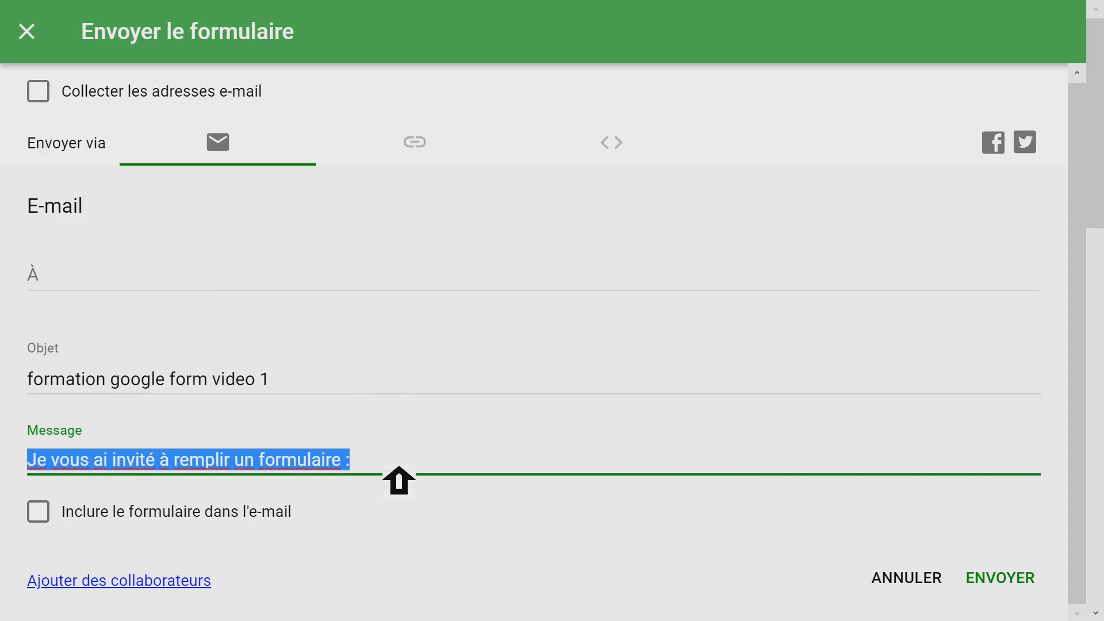
click(399, 480)
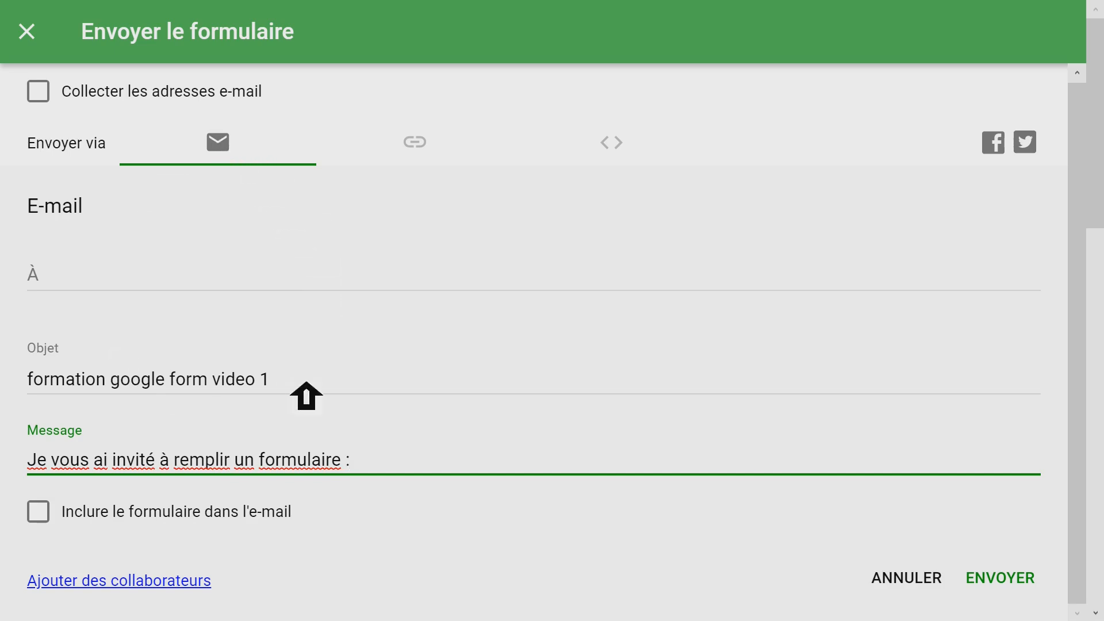
- Switch the sending method to a link and copy the form's full URL
click(437, 159)
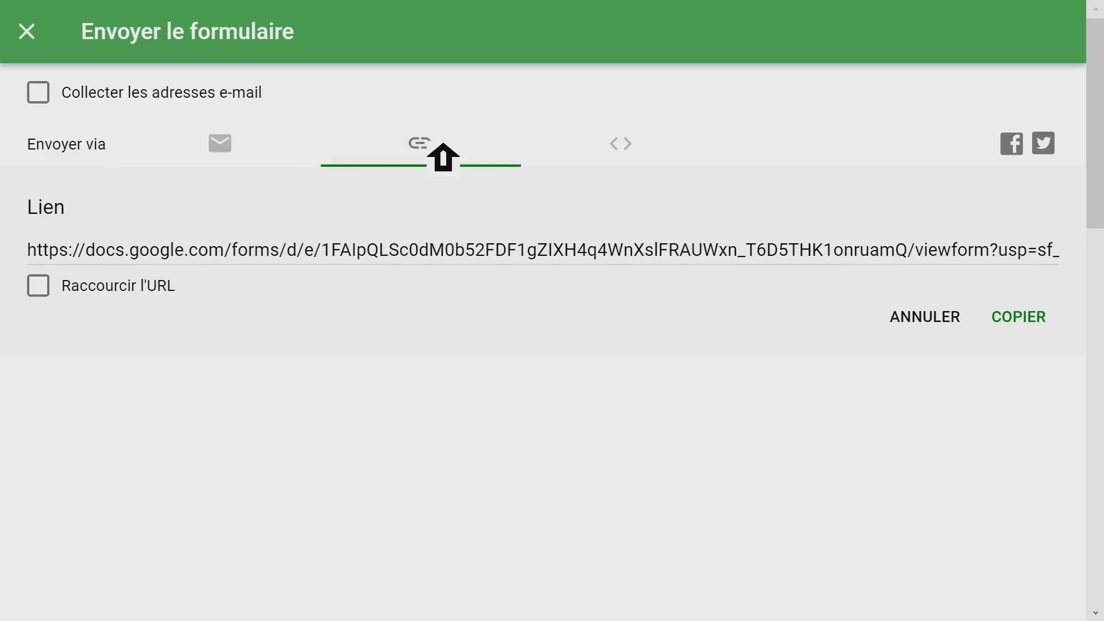
click(299, 250)
right_click(298, 251)
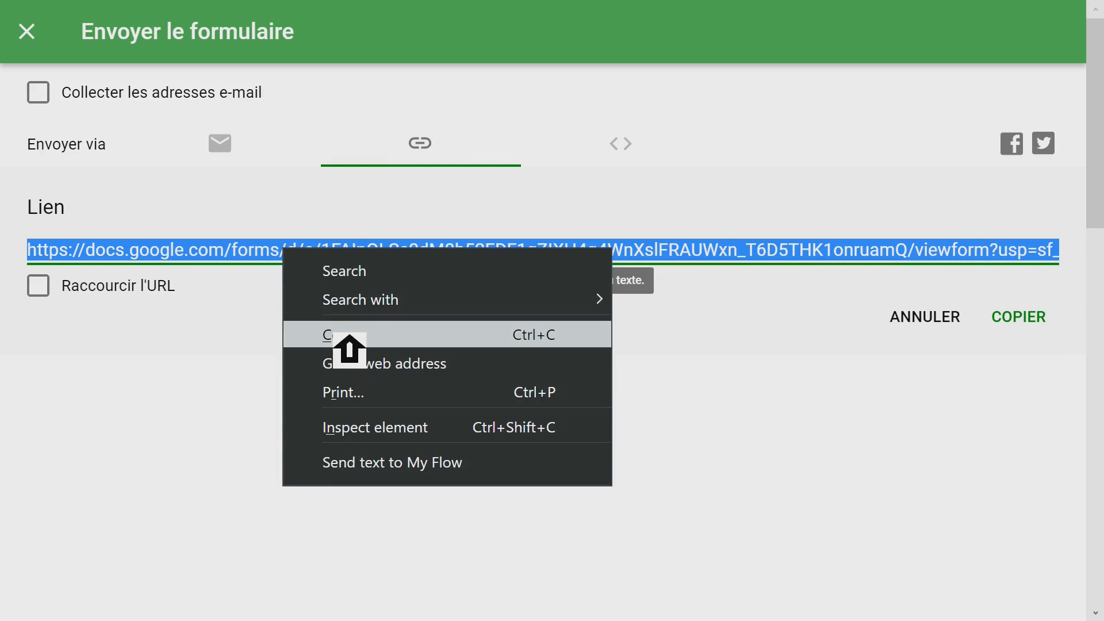
click(789, 393)
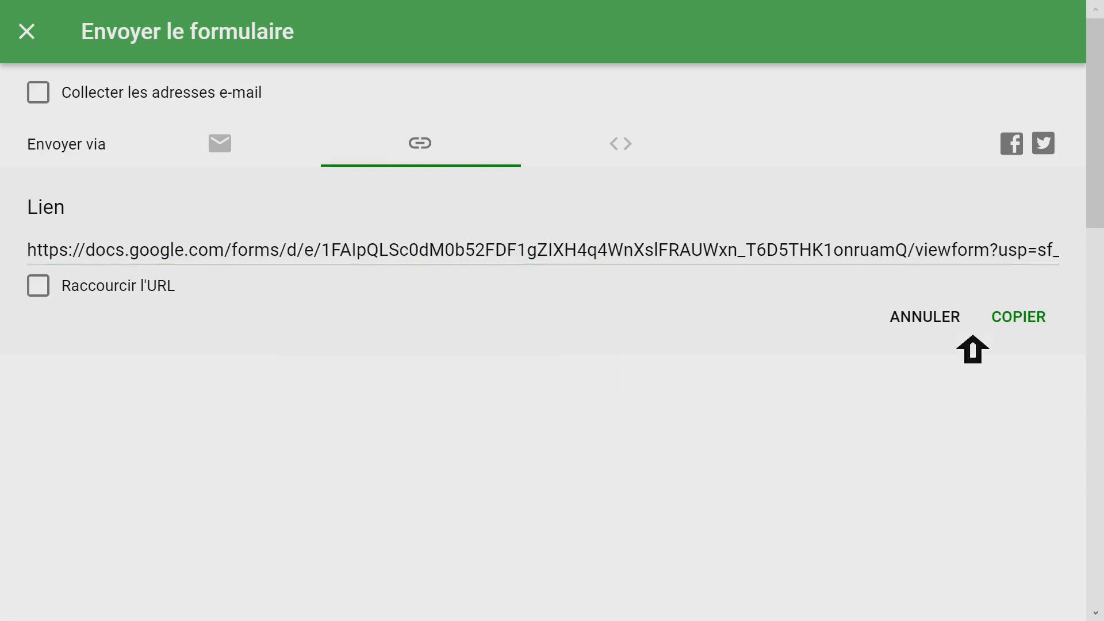
click(1039, 316)
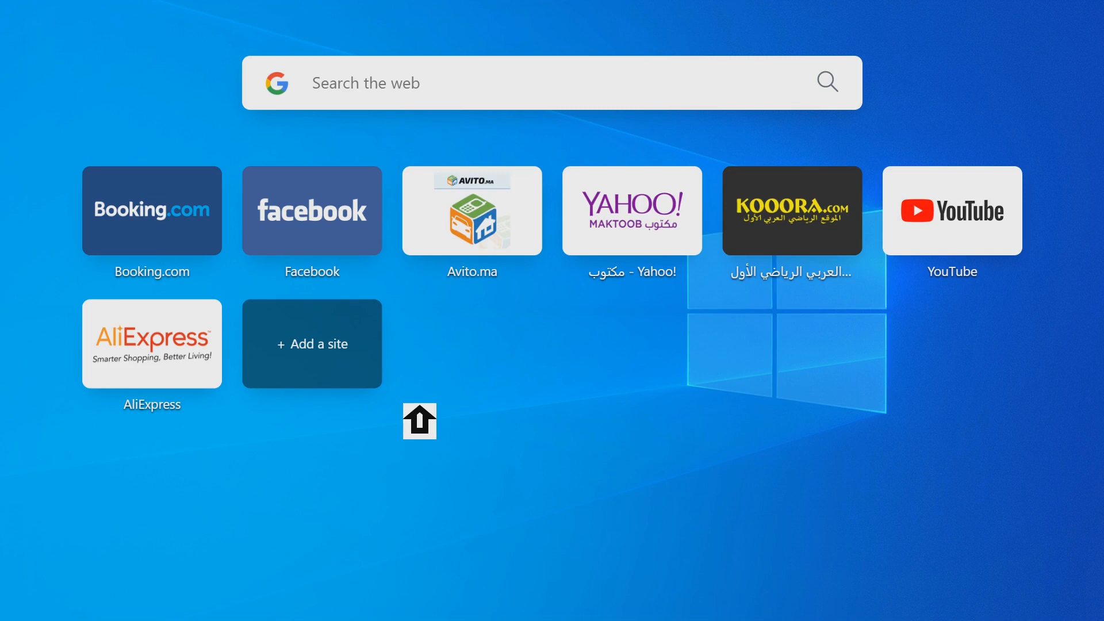
- Open the copied form link in the empty browser tab and show the form in full screen
key(F11)
click(532, 67)
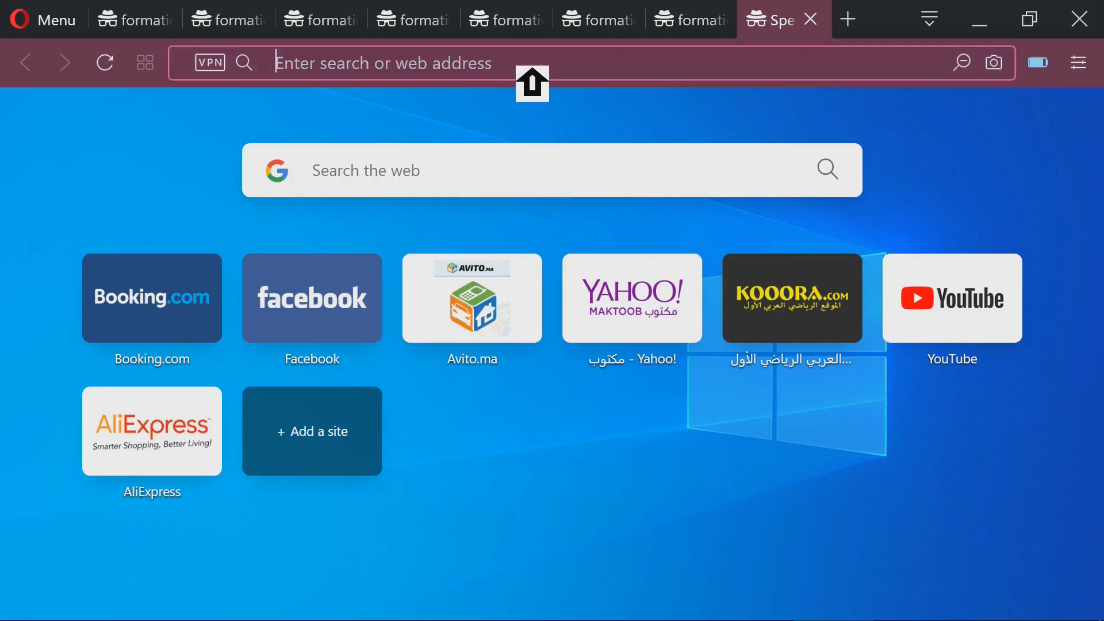
key(ctrl+v)
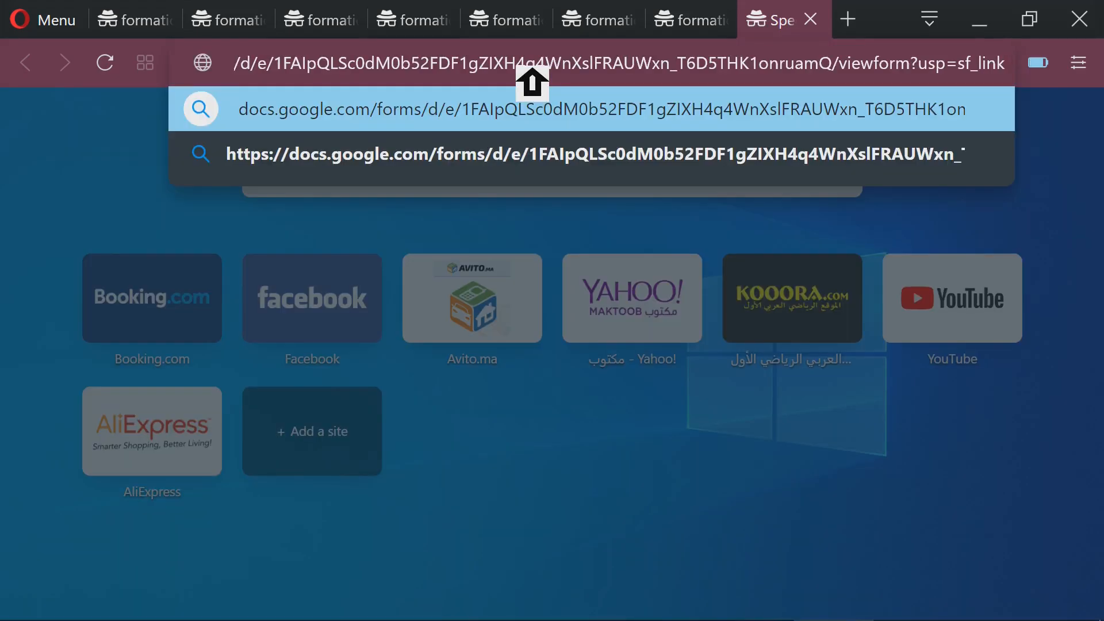
key(Return)
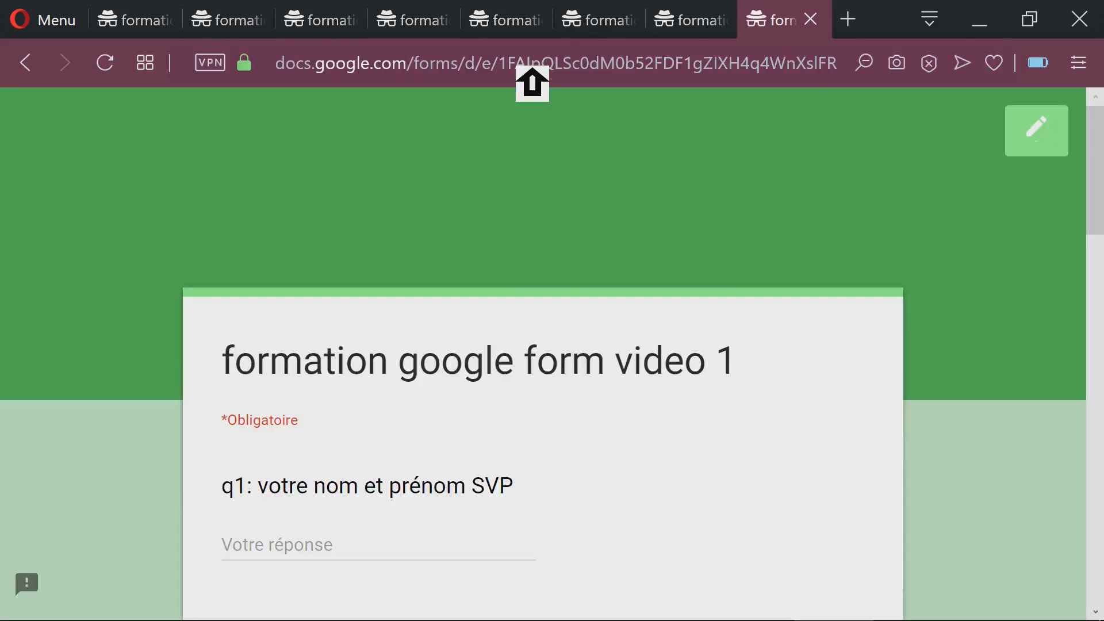
key(F11)
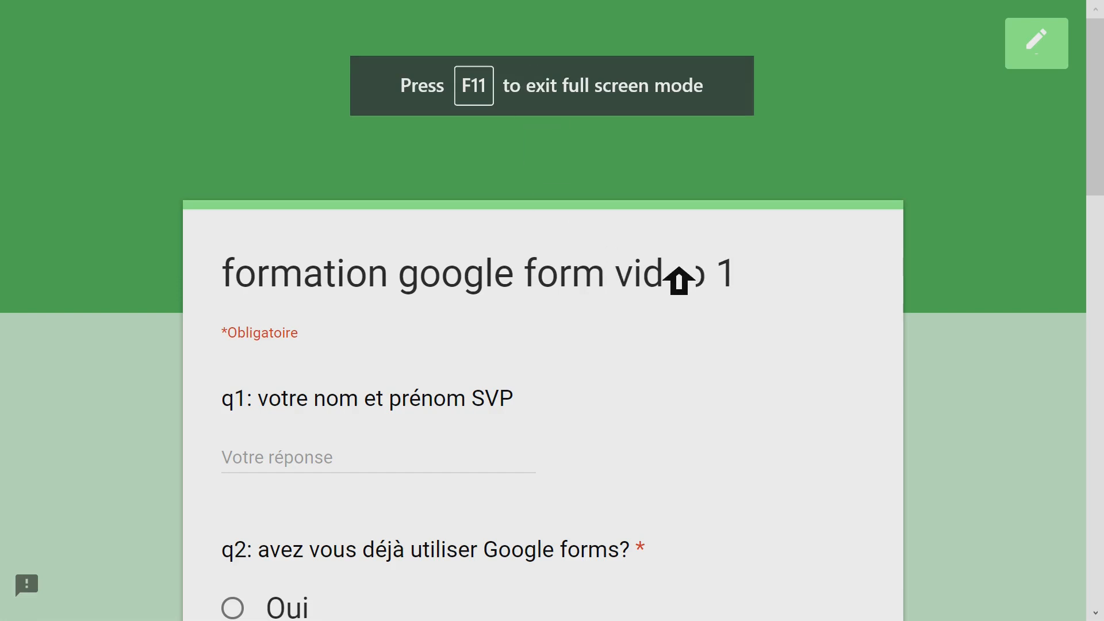
- Look through the questions of the shared form down to its submit area, and leave full screen
scroll(678, 280, down, 9)
scroll(679, 280, down, 5)
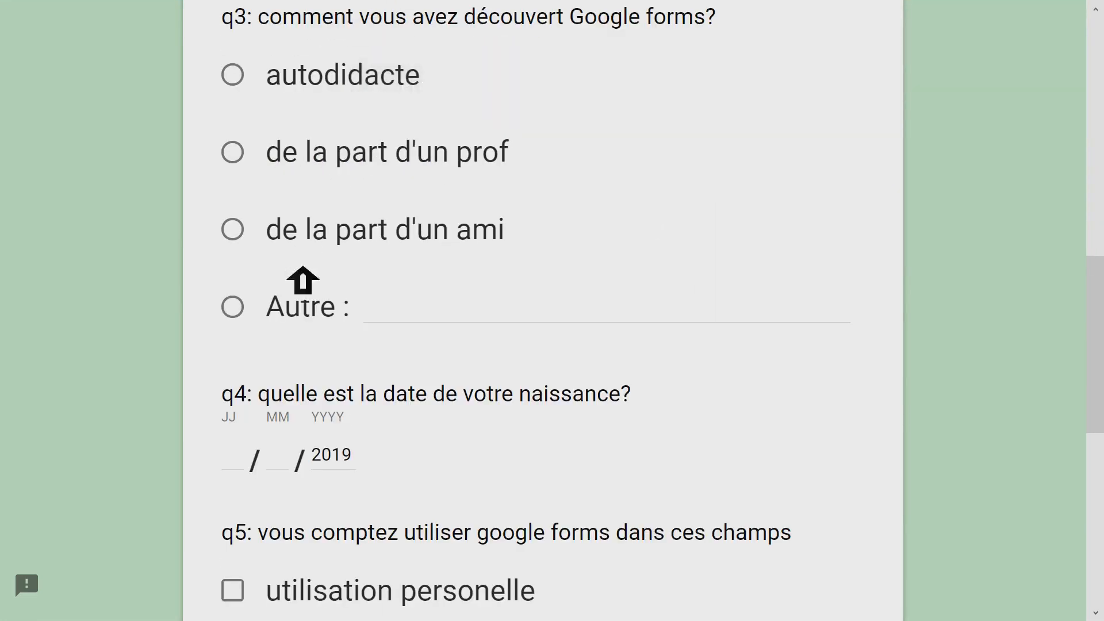
scroll(465, 213, down, 5)
scroll(466, 213, down, 5)
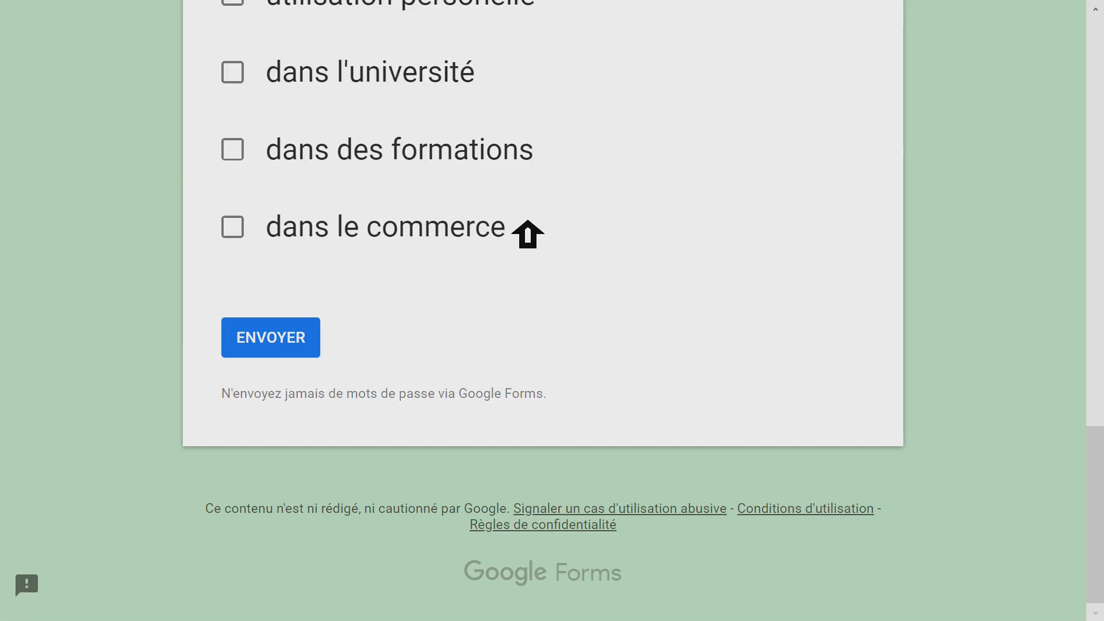
key(F11)
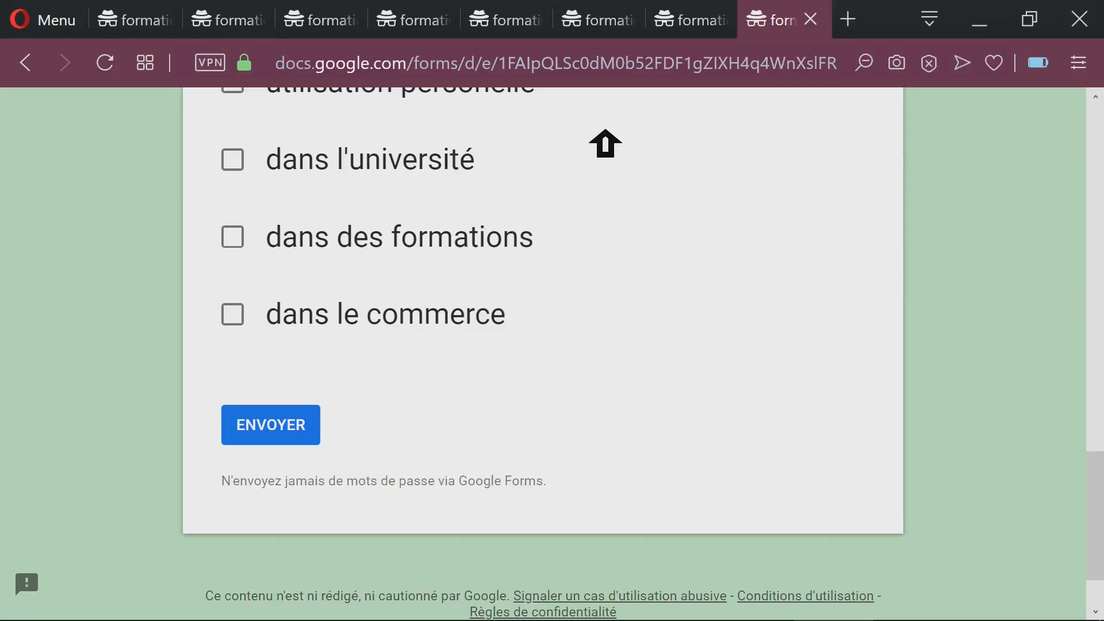
- Return to the form's sending options, shorten the shared URL, and close the extra form tab used to test it
click(708, 23)
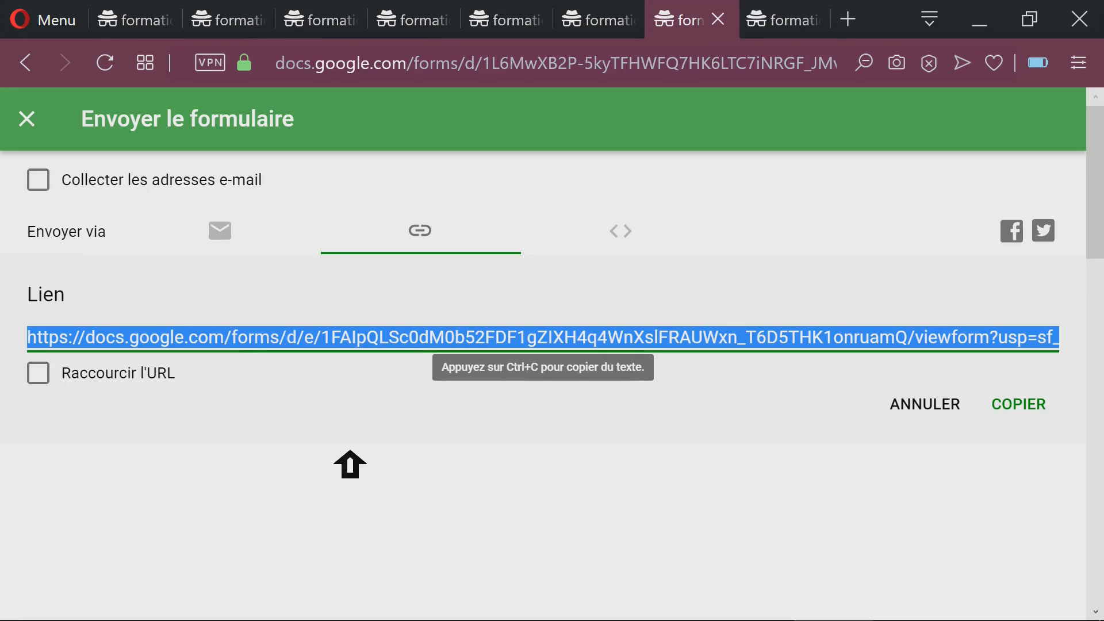
click(224, 457)
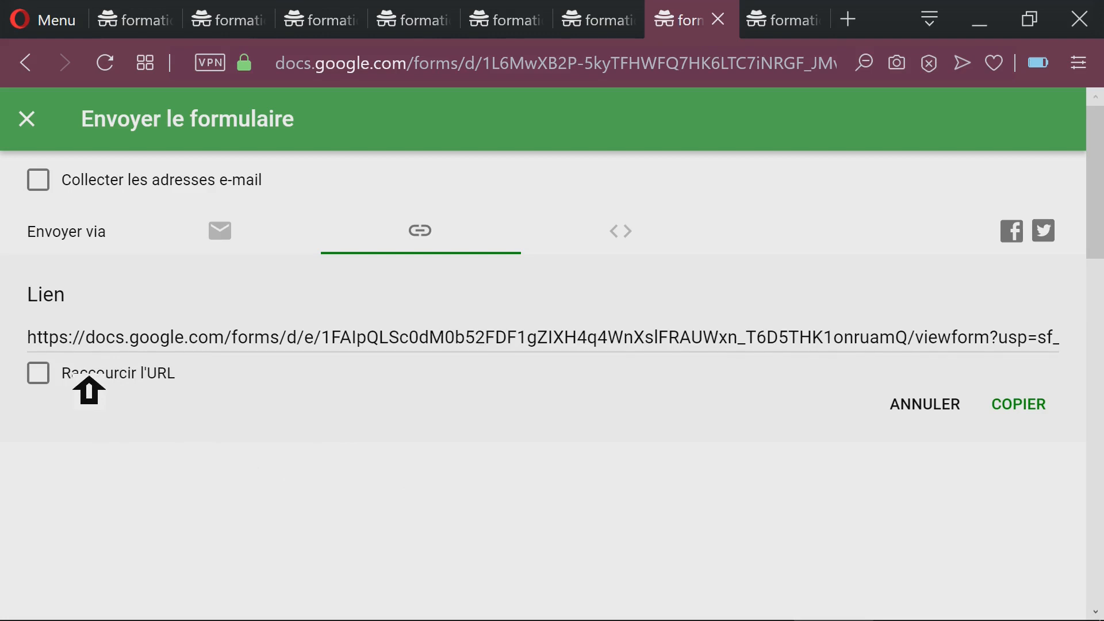
click(53, 379)
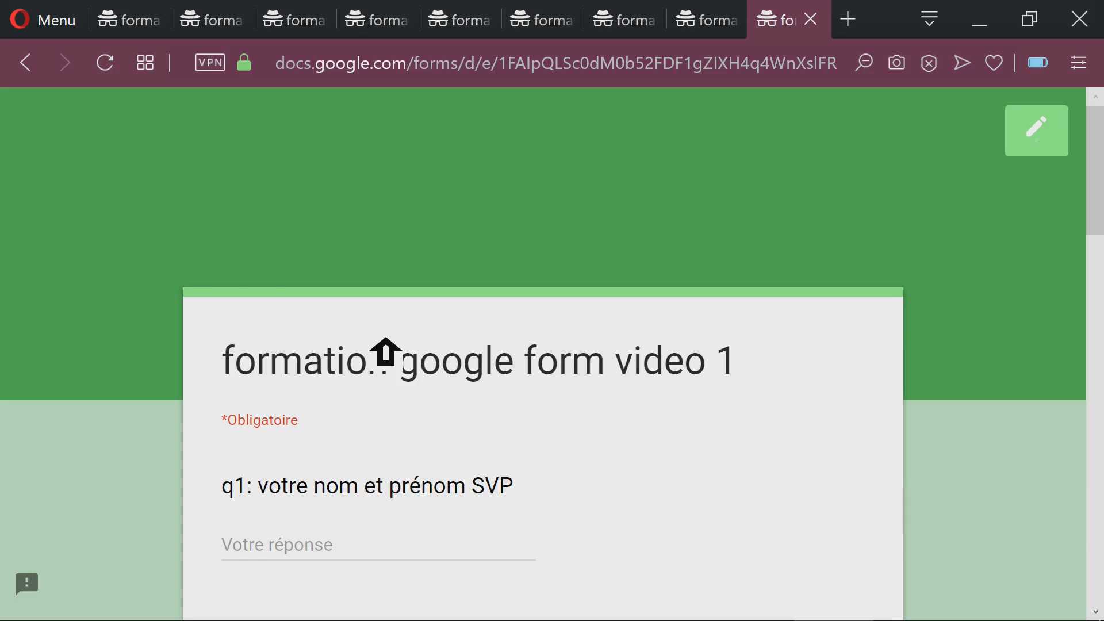
click(810, 20)
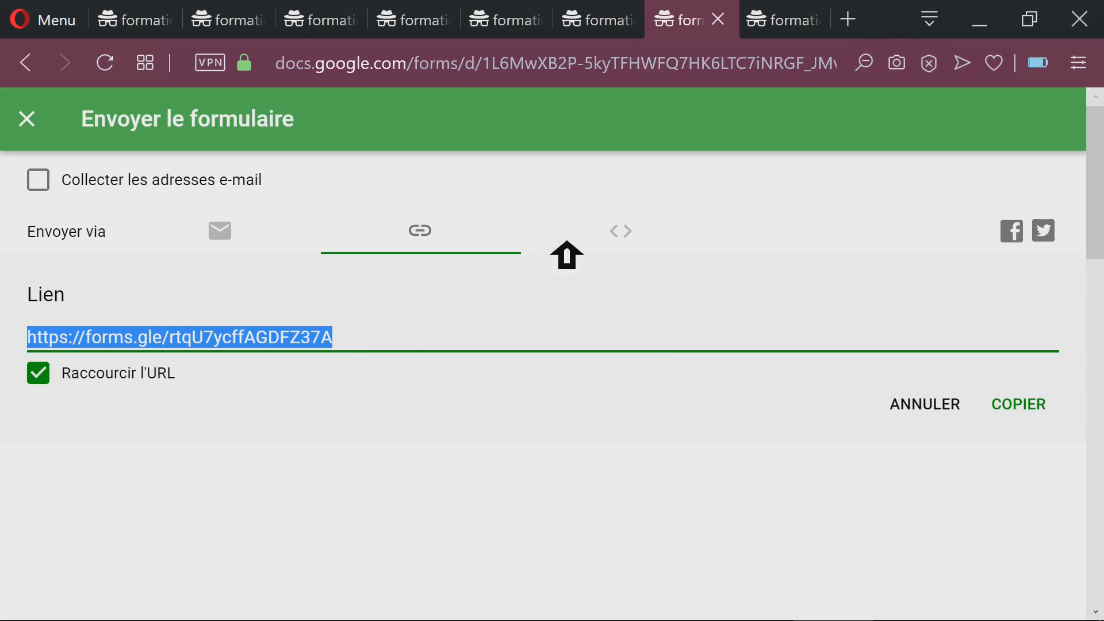
- Examine the HTML embed code and its width setting, and close the sending options
click(639, 236)
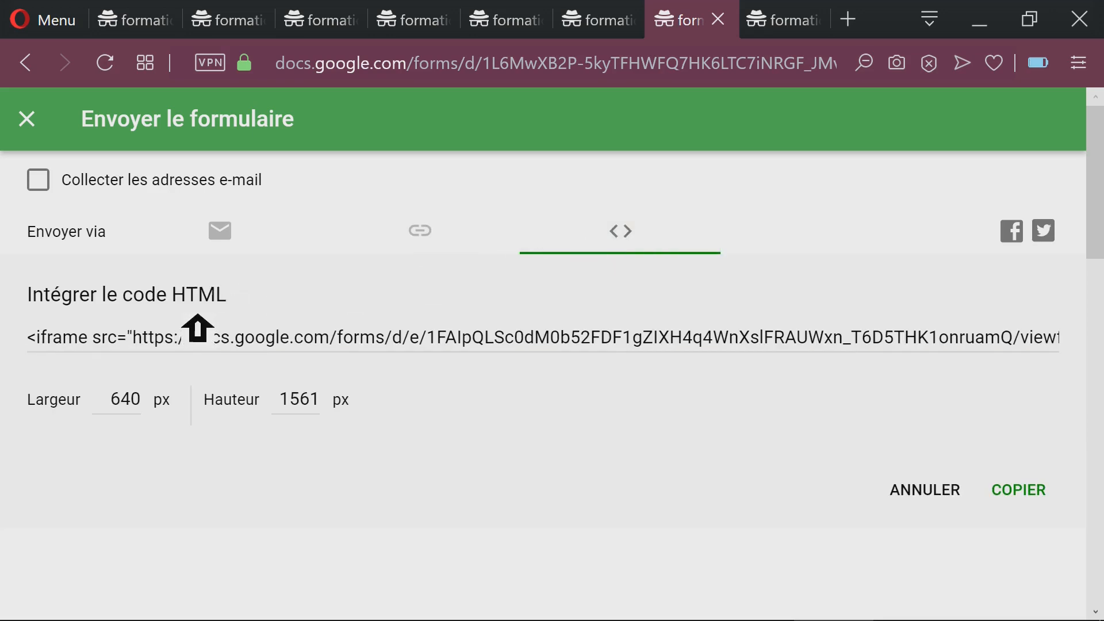
click(206, 342)
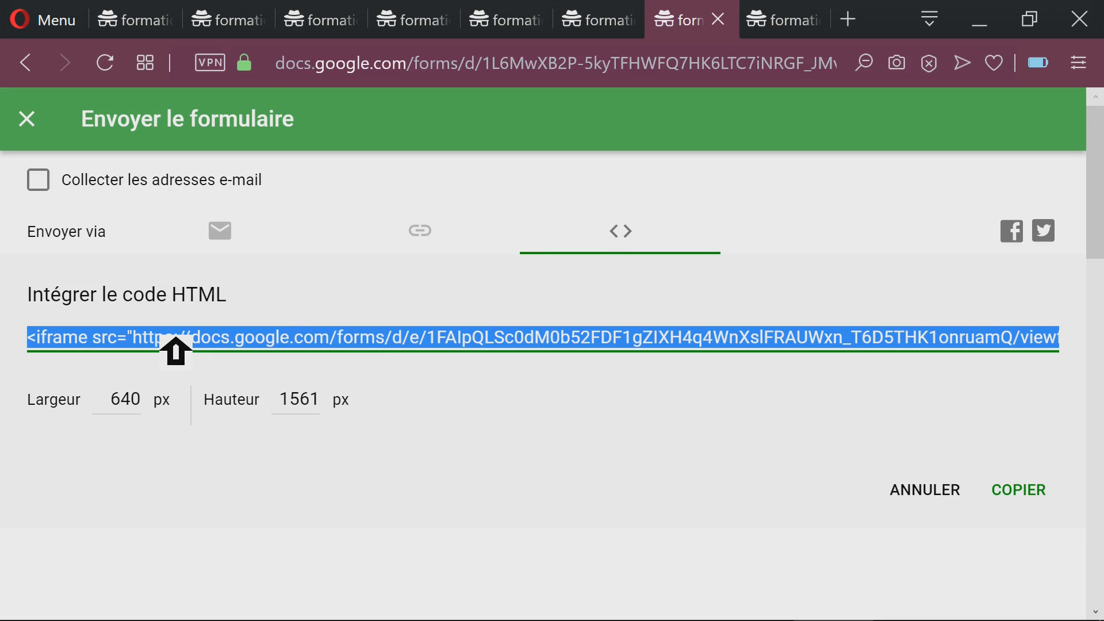
click(122, 401)
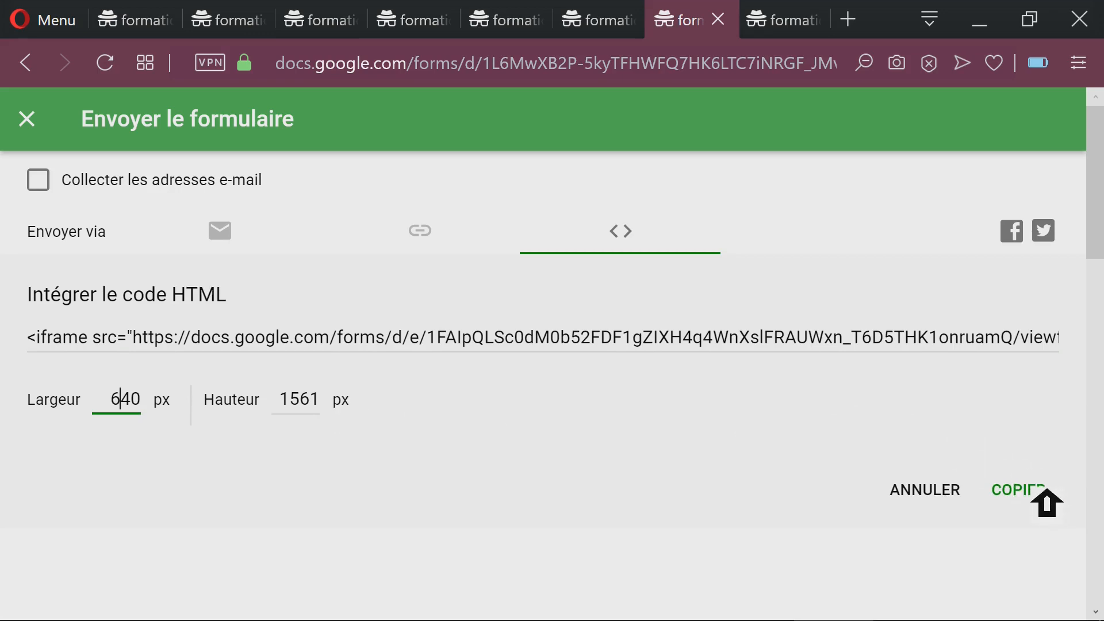
click(25, 119)
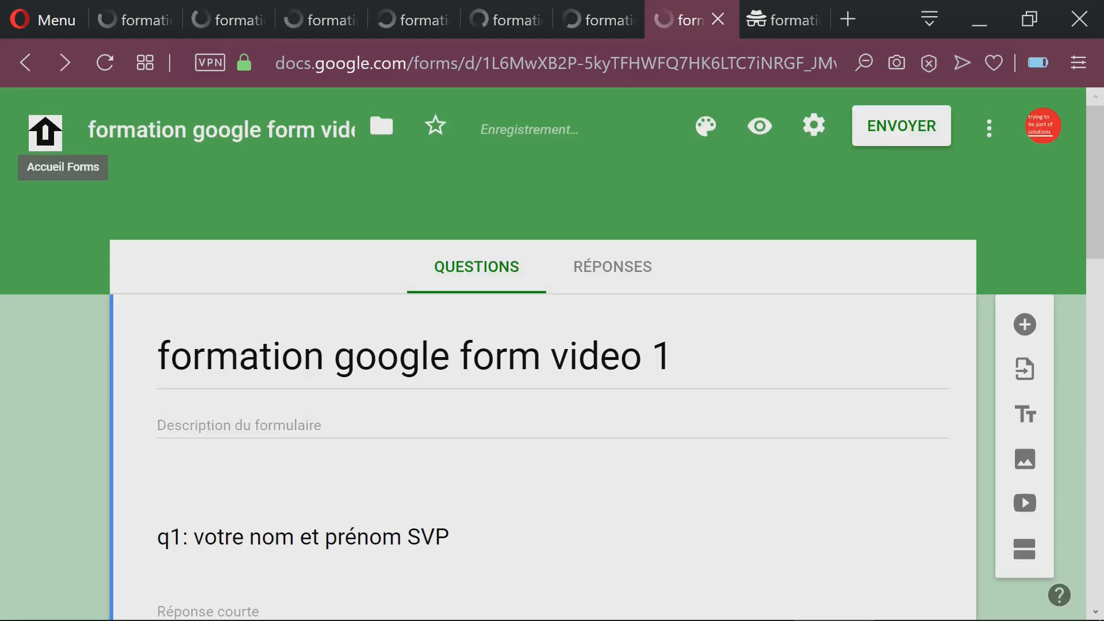
- Open the form's settings and enable "Limiter à une réponse"
click(825, 126)
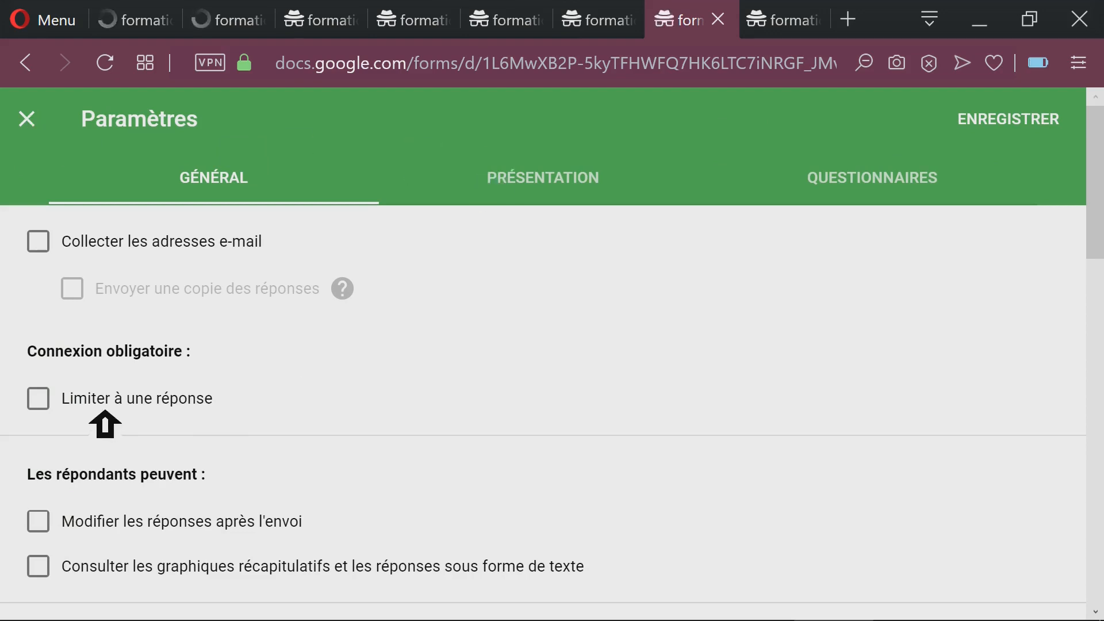
click(86, 407)
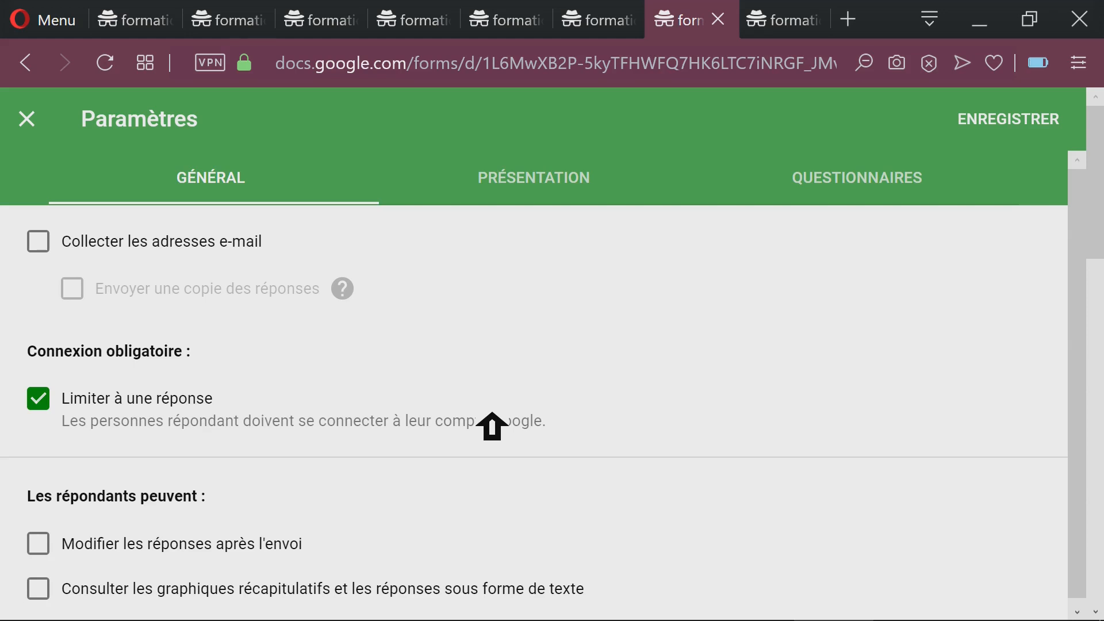
click(55, 403)
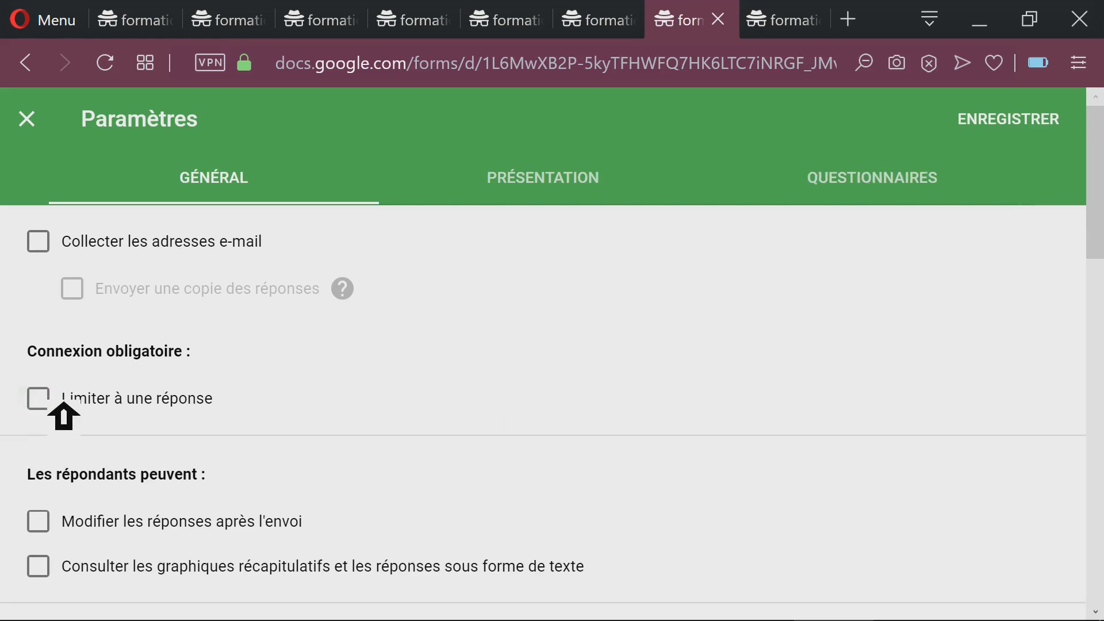
click(50, 414)
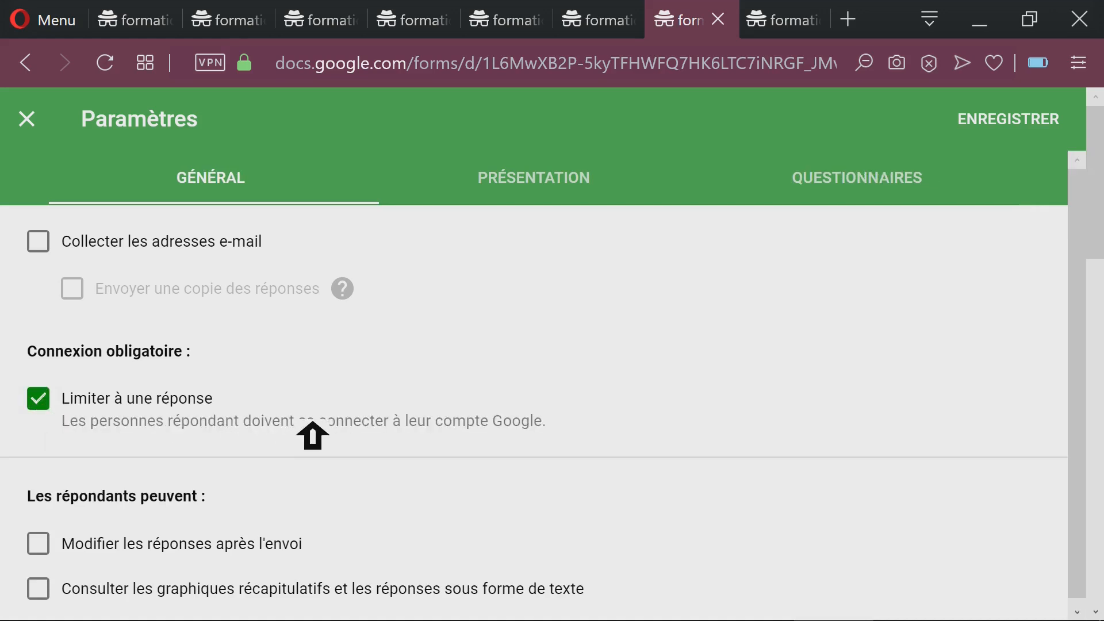
- Try the respondent options "Modifier les réponses après l'envoi" and "Consulter les graphiques récapitulatifs", switch them off again, and close the settings without saving
scroll(313, 435, down, 1)
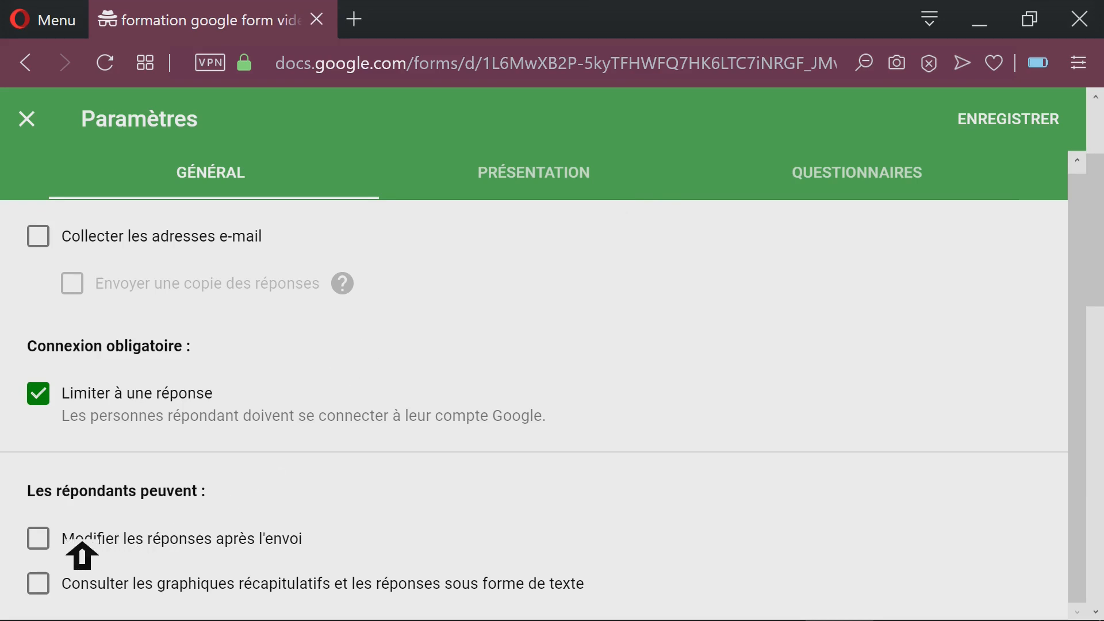
click(61, 544)
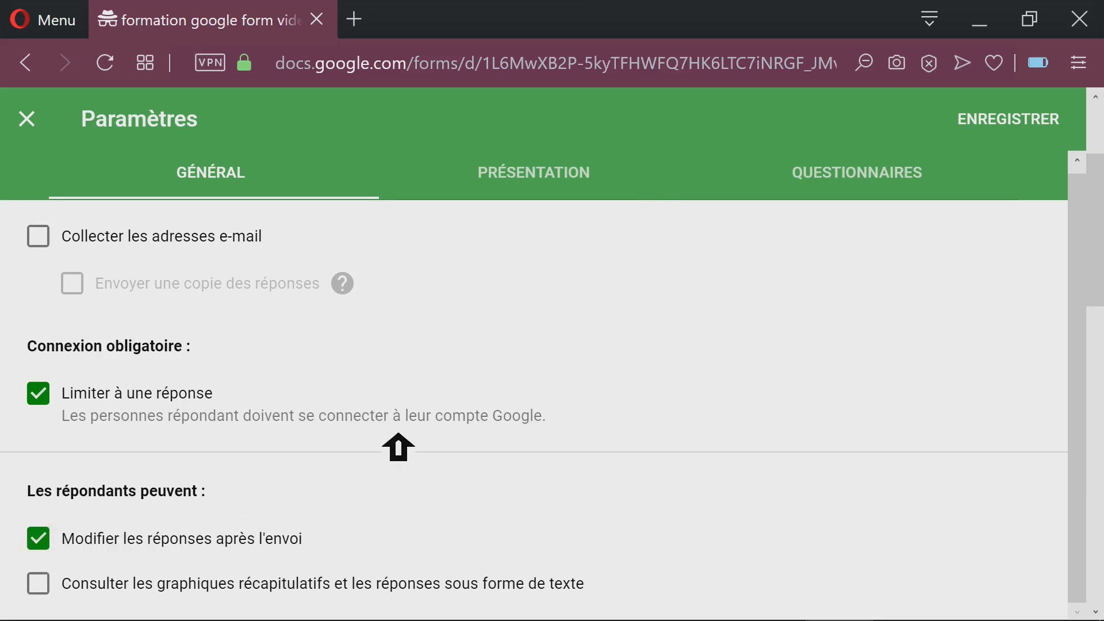
click(92, 586)
click(87, 588)
click(47, 538)
click(38, 123)
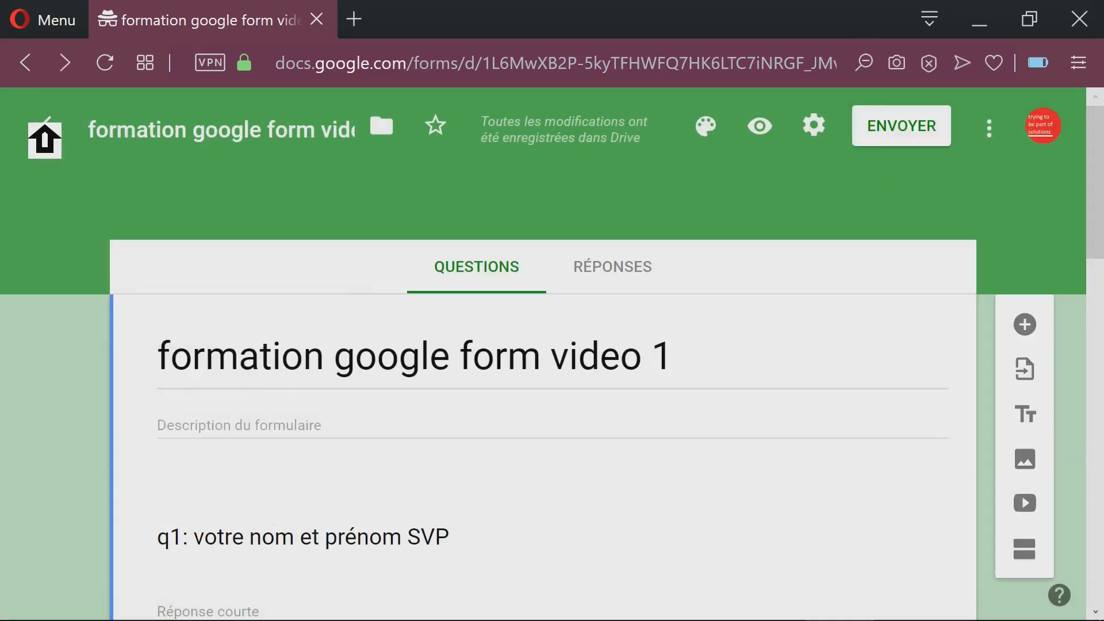